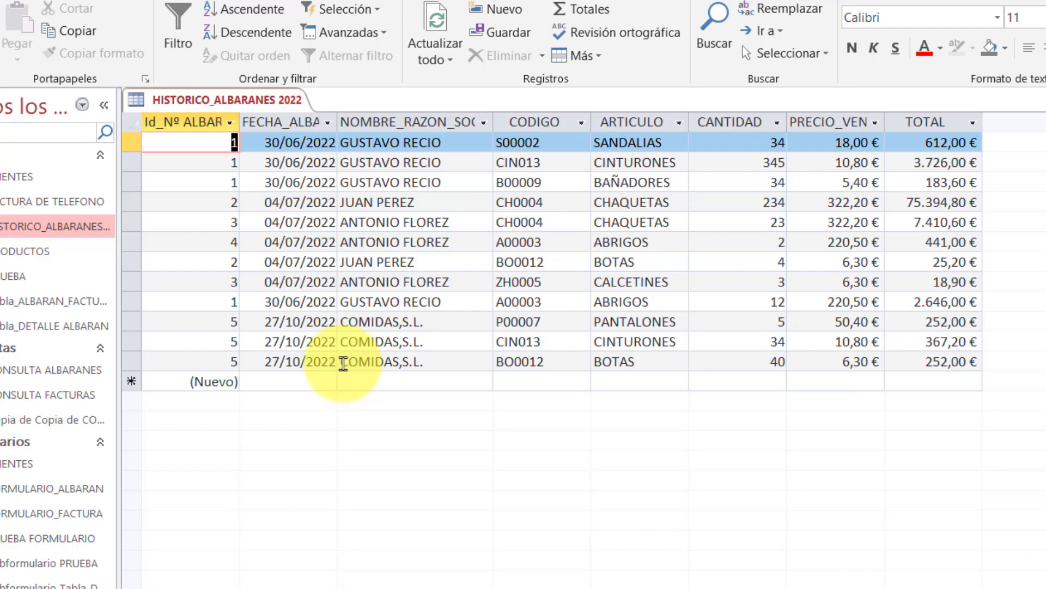
# - Open the FORMULARIO_ALBARAN form, close it, then reopen it
pyautogui.doubleClick(49, 489)
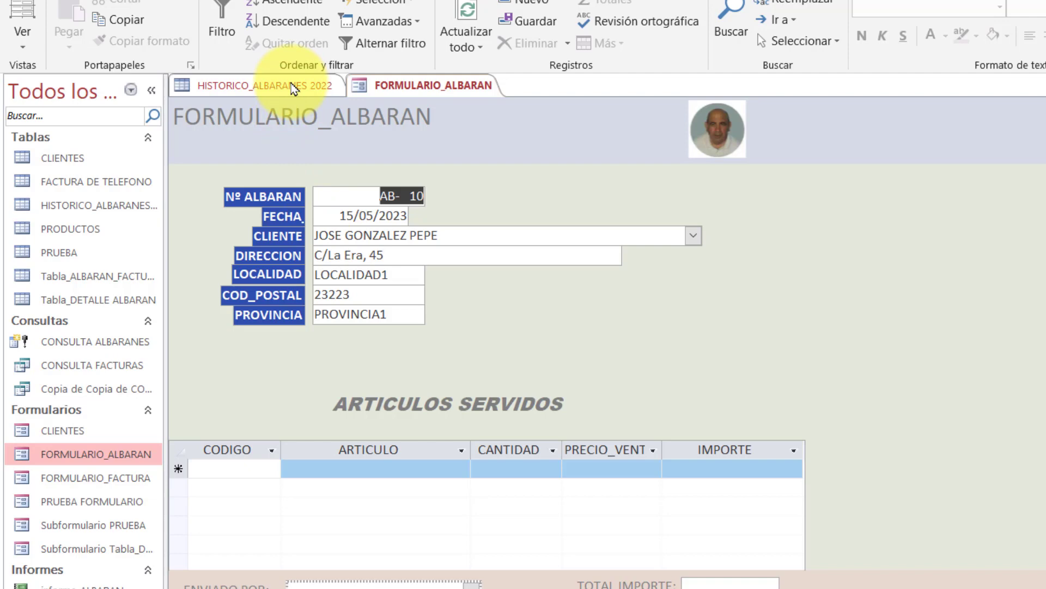
pyautogui.rightClick(439, 83)
pyautogui.click(486, 112)
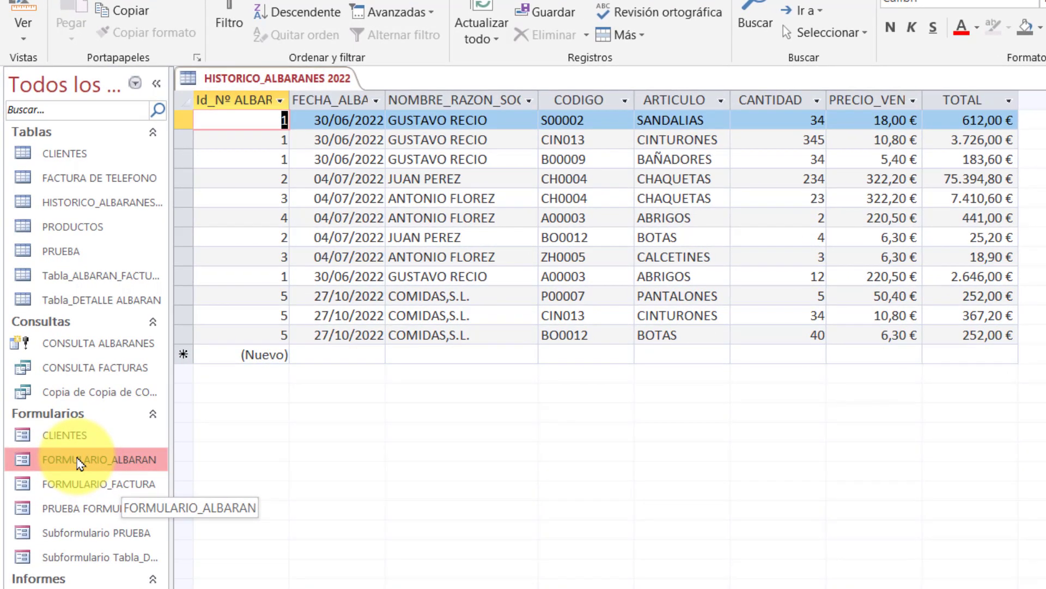
pyautogui.doubleClick(79, 462)
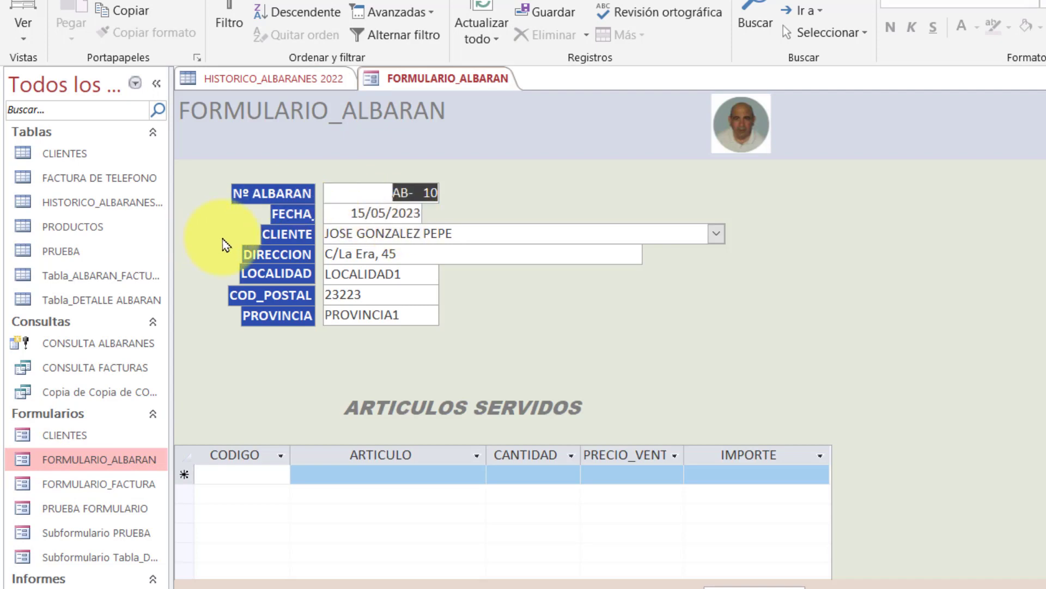
# - Open the PRUEBA table, then close PRUEBA, FORMULARIO_ALBARAN and HISTORICO_ALBARANES 2022
pyautogui.doubleClick(69, 258)
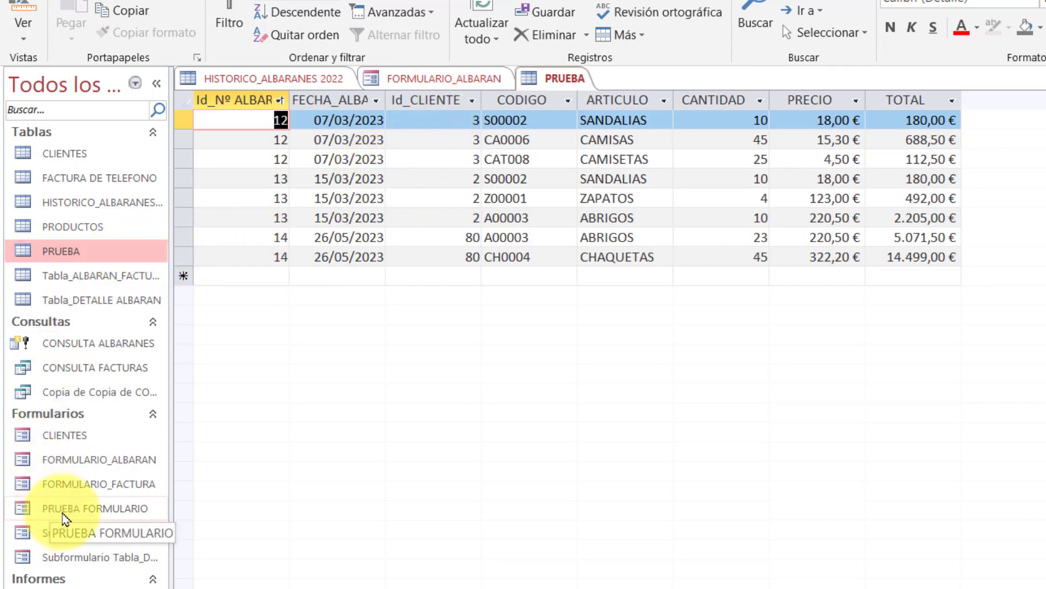
pyautogui.rightClick(555, 78)
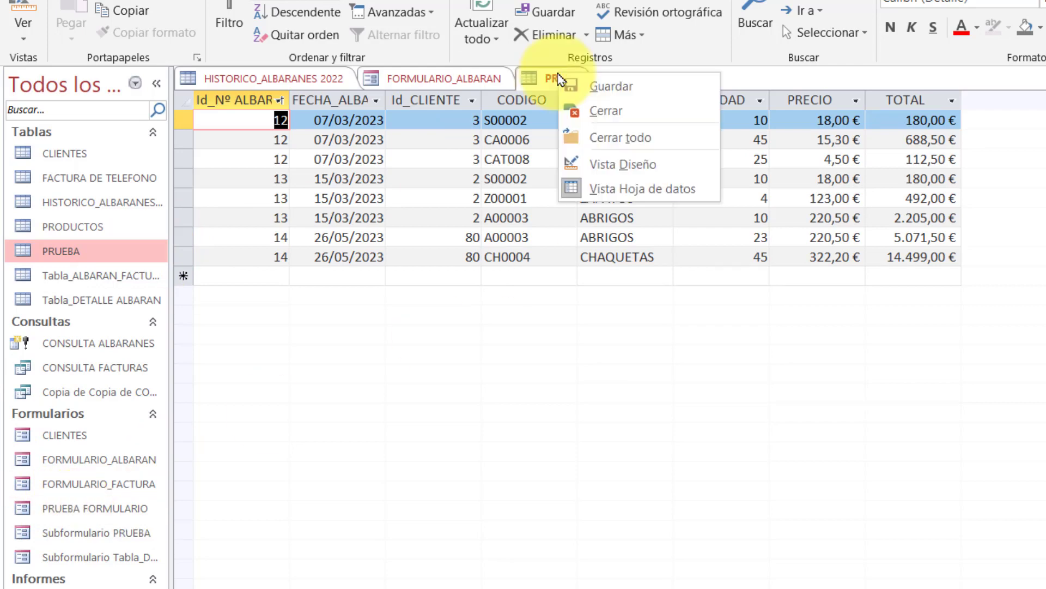
pyautogui.click(602, 107)
pyautogui.rightClick(479, 78)
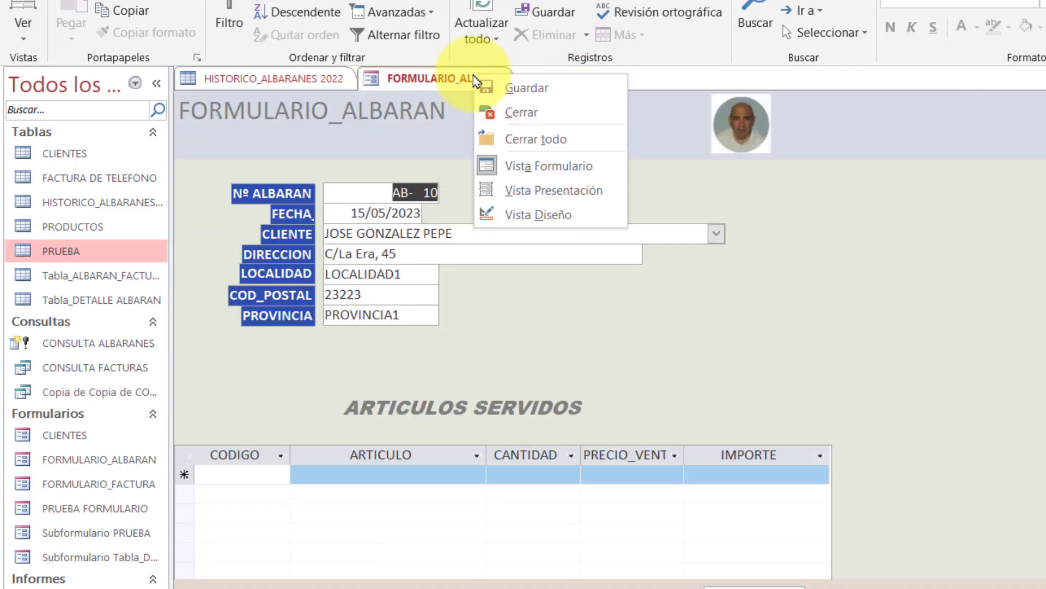
pyautogui.click(521, 110)
pyautogui.rightClick(293, 81)
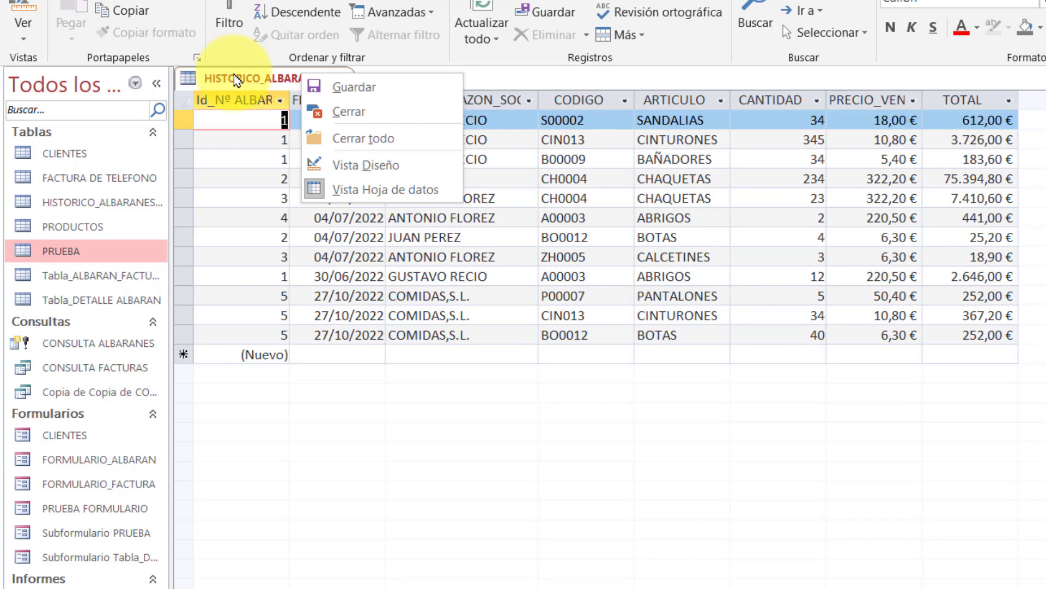
pyautogui.click(349, 111)
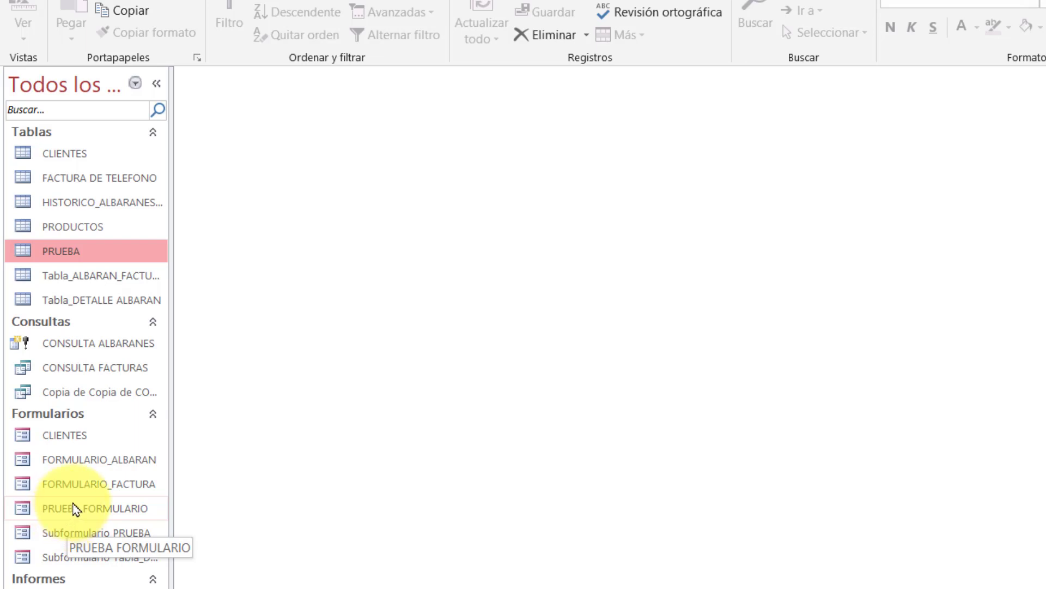
# - In PRUEBA FORMULARIO, start new note AB-16 dated today (01/06/2023) and choose its client
pyautogui.doubleClick(75, 508)
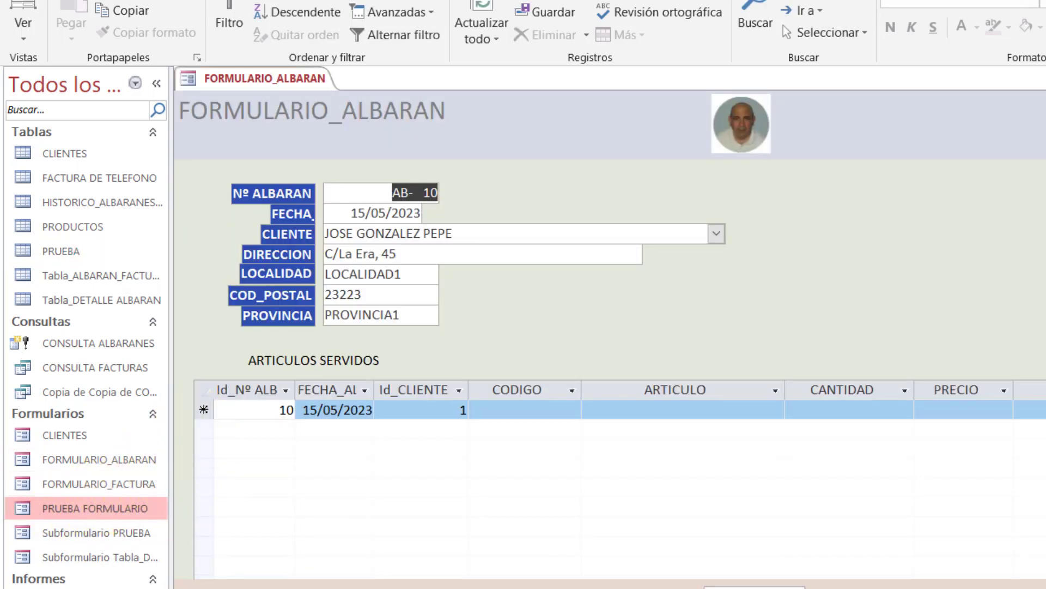
pyautogui.click(373, 588)
pyautogui.click(359, 214)
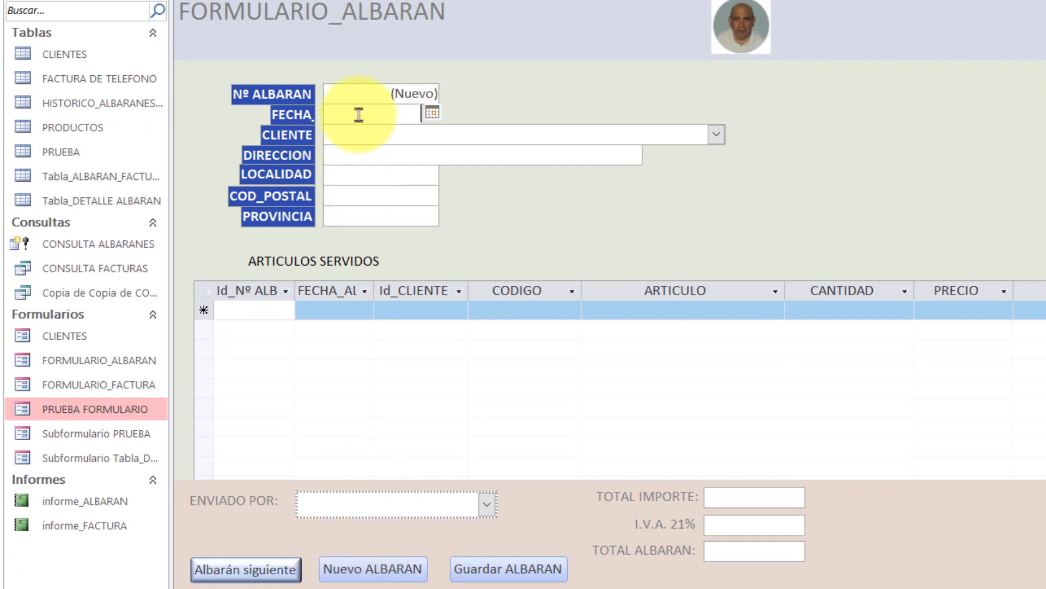
pyautogui.click(432, 113)
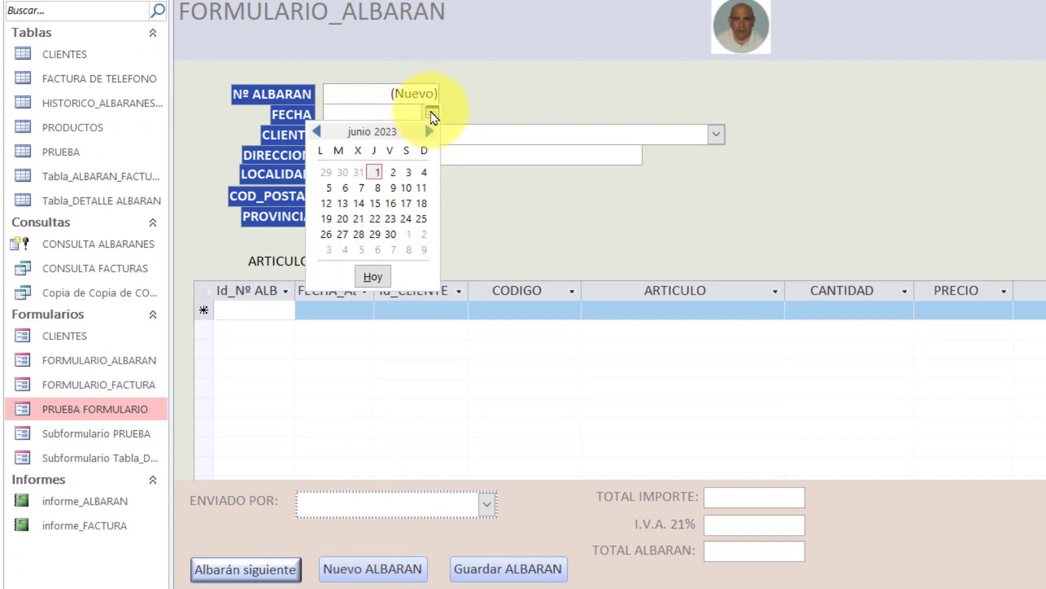
pyautogui.click(372, 278)
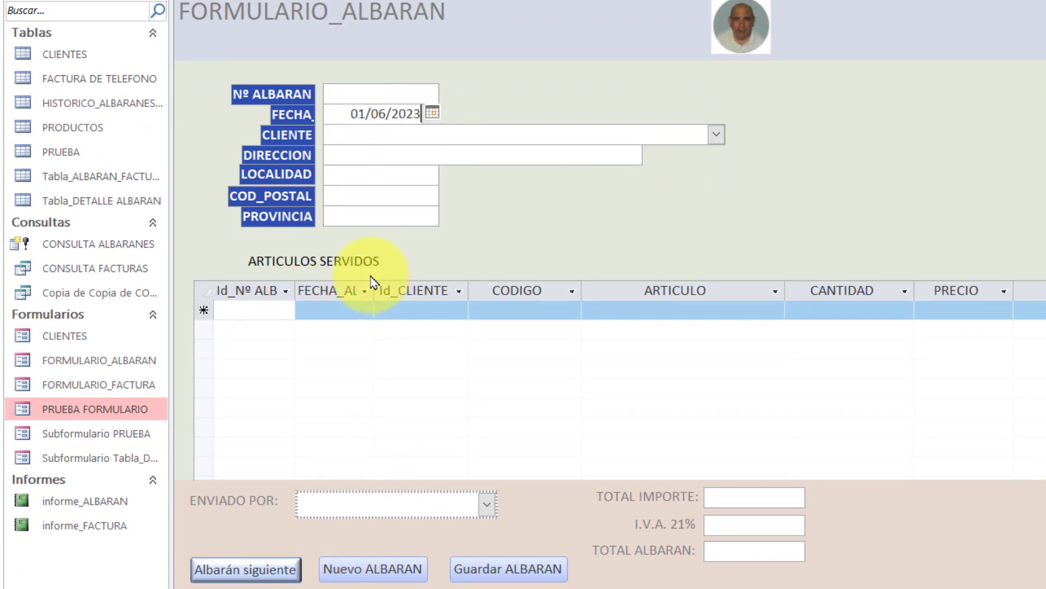
pyautogui.click(717, 135)
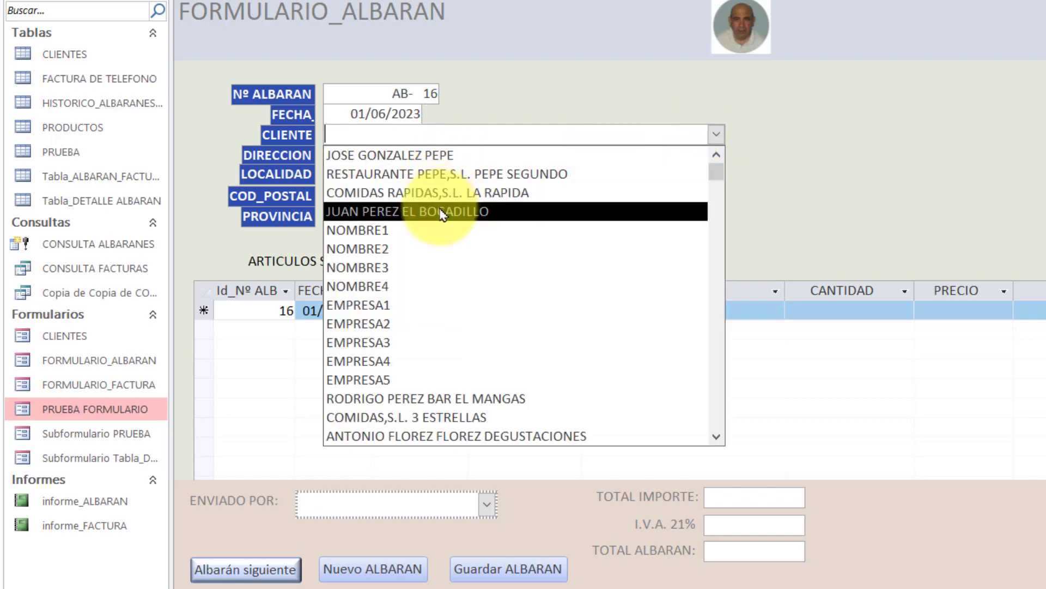
pyautogui.click(421, 399)
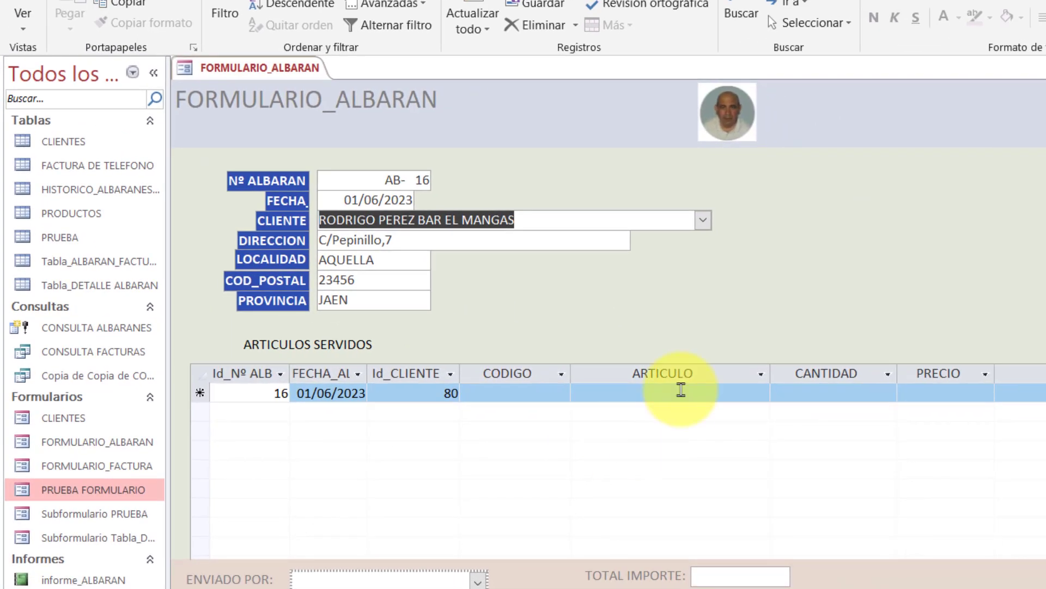
# - Add the first line: CHAQUETAS, code CH0004, quantity 23, price 322,20 €
pyautogui.click(663, 394)
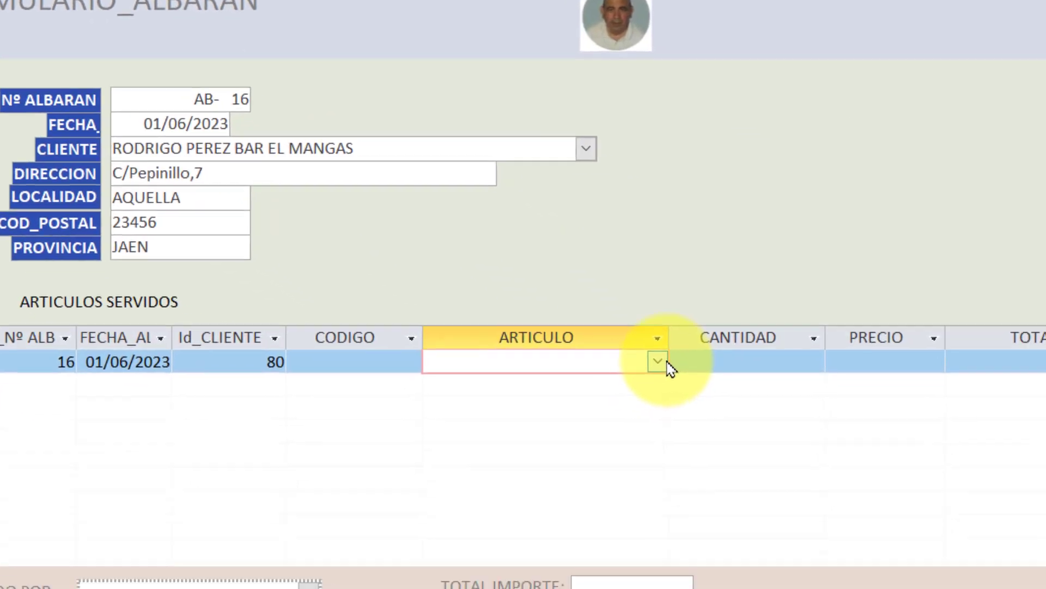
pyautogui.click(747, 397)
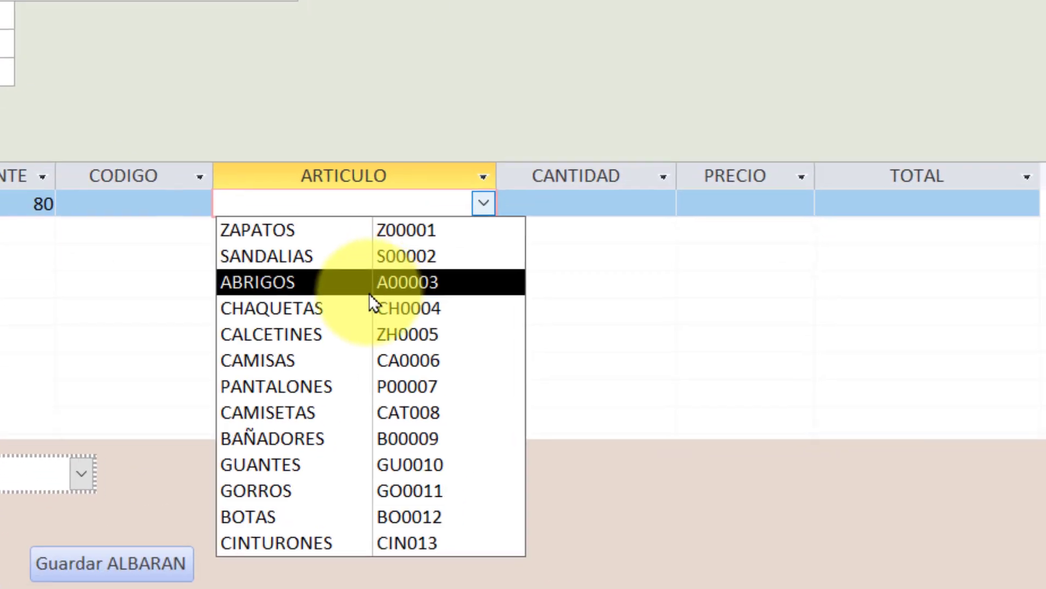
pyautogui.click(352, 303)
pyautogui.click(196, 212)
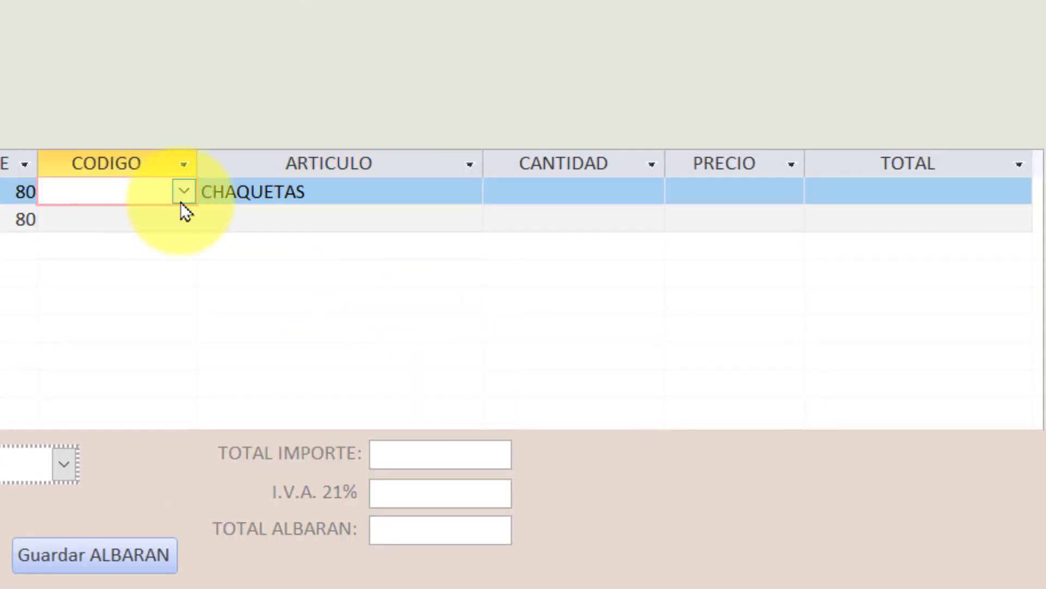
pyautogui.click(185, 192)
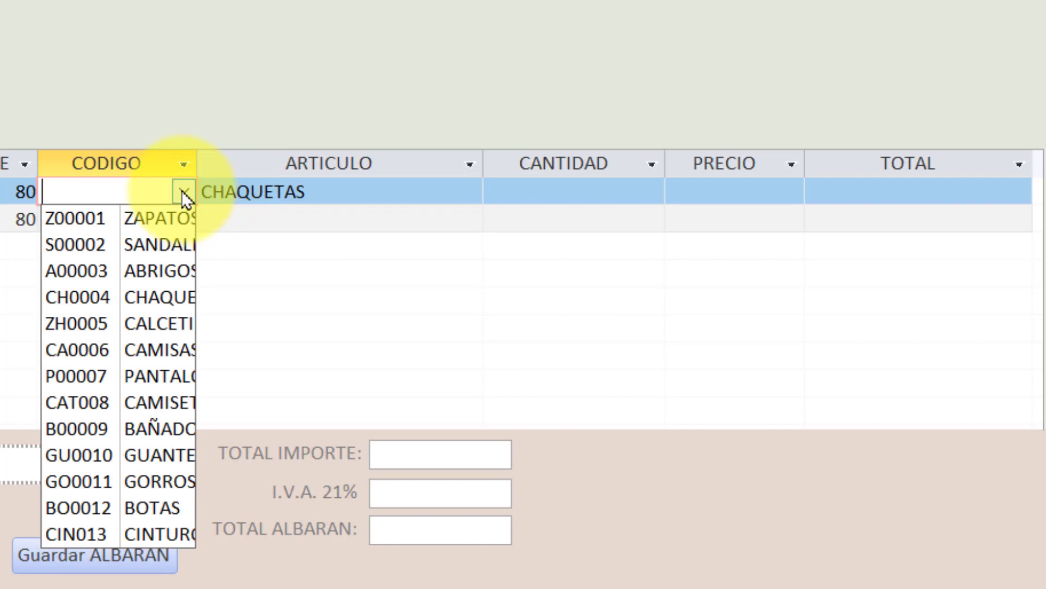
pyautogui.click(145, 297)
pyautogui.click(545, 197)
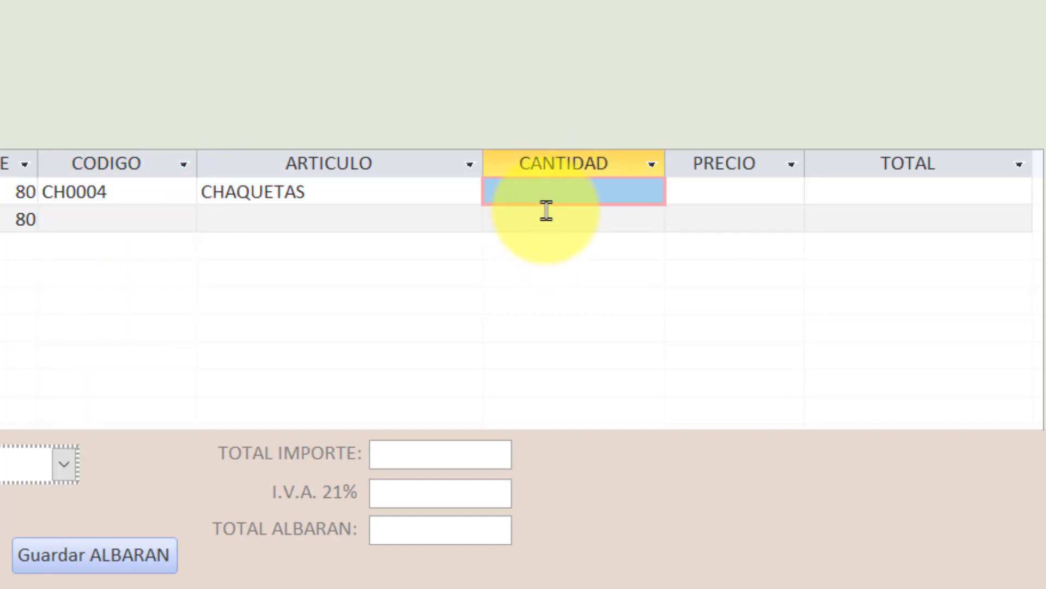
pyautogui.click(548, 192)
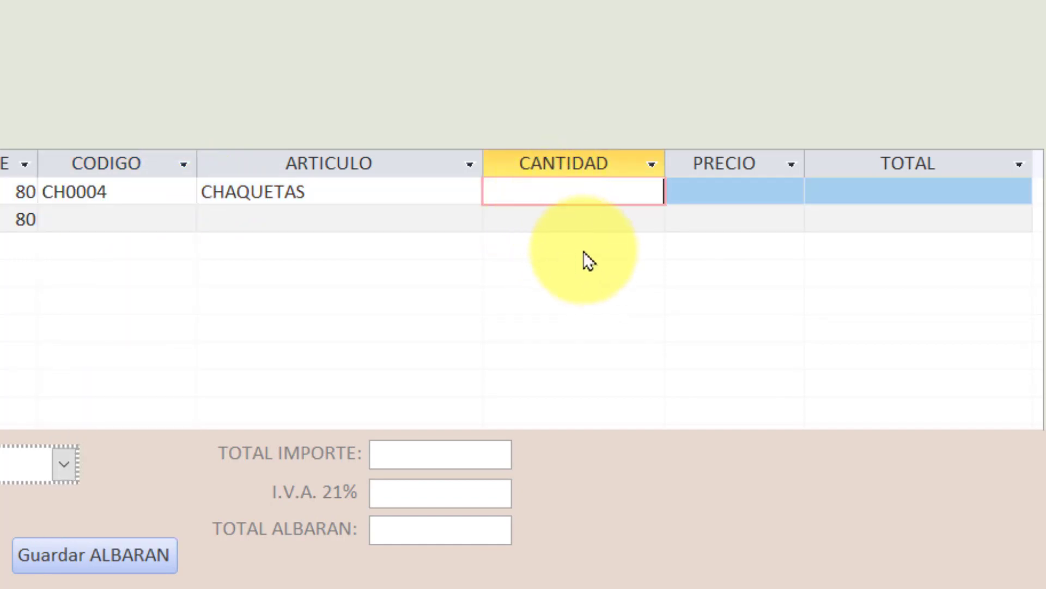
pyautogui.write('23')
pyautogui.click(778, 192)
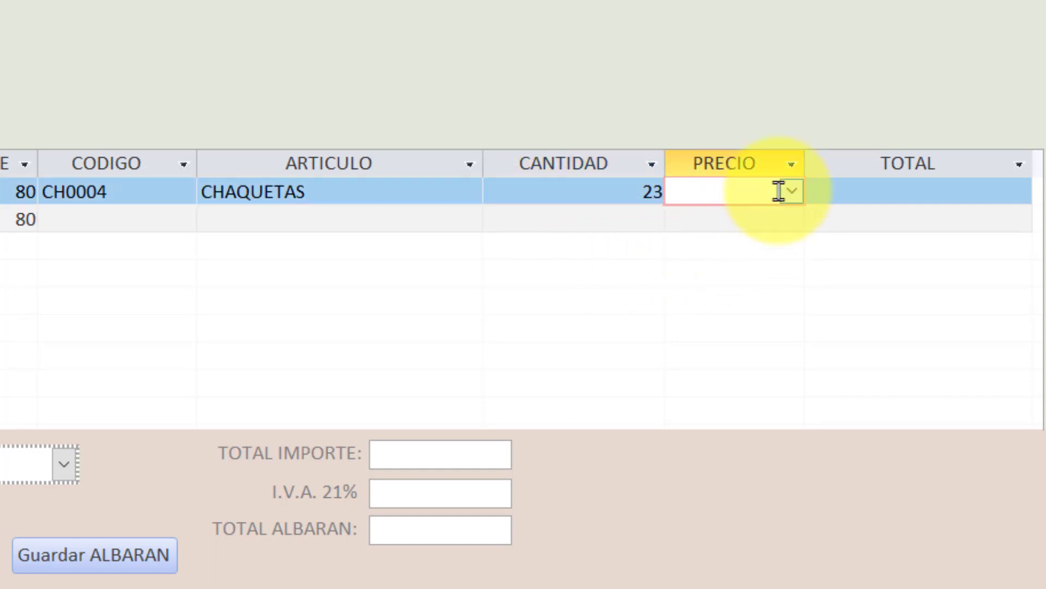
pyautogui.click(792, 191)
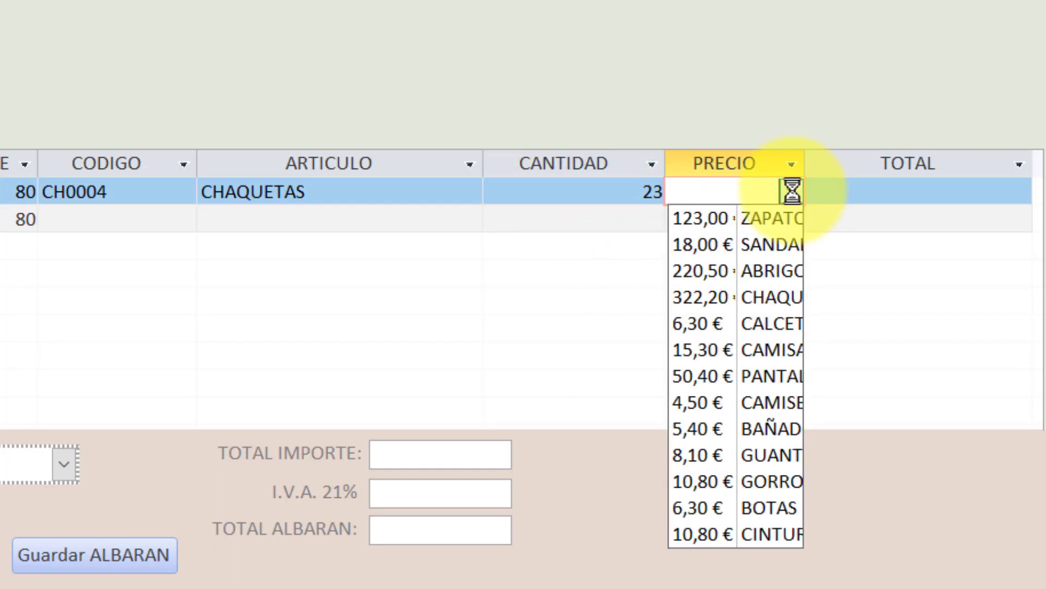
pyautogui.click(690, 297)
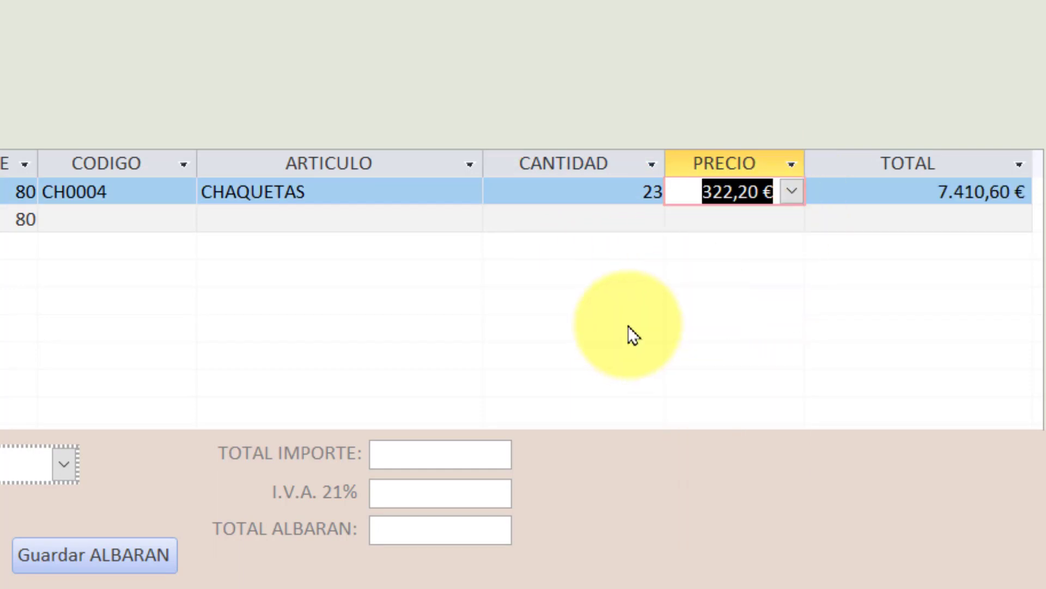
# - Add the second line: SANDALIAS, code S00002, quantity 3, price 18,00 €, and commit it
pyautogui.click(231, 219)
pyautogui.click(472, 220)
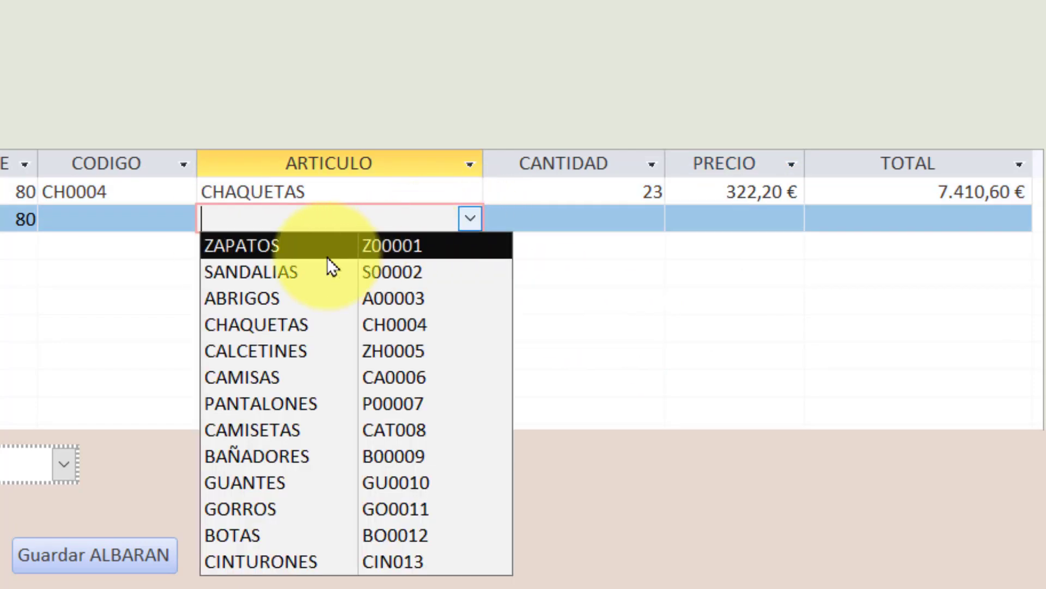
pyautogui.click(267, 271)
pyautogui.hotkey('shift', 'Tab')
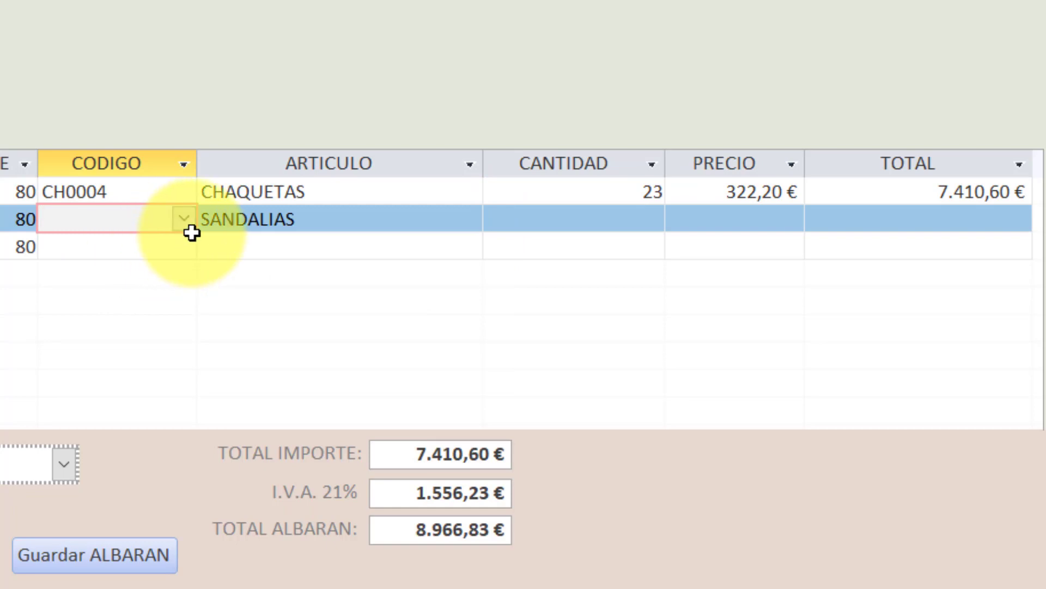
pyautogui.click(183, 220)
pyautogui.click(75, 272)
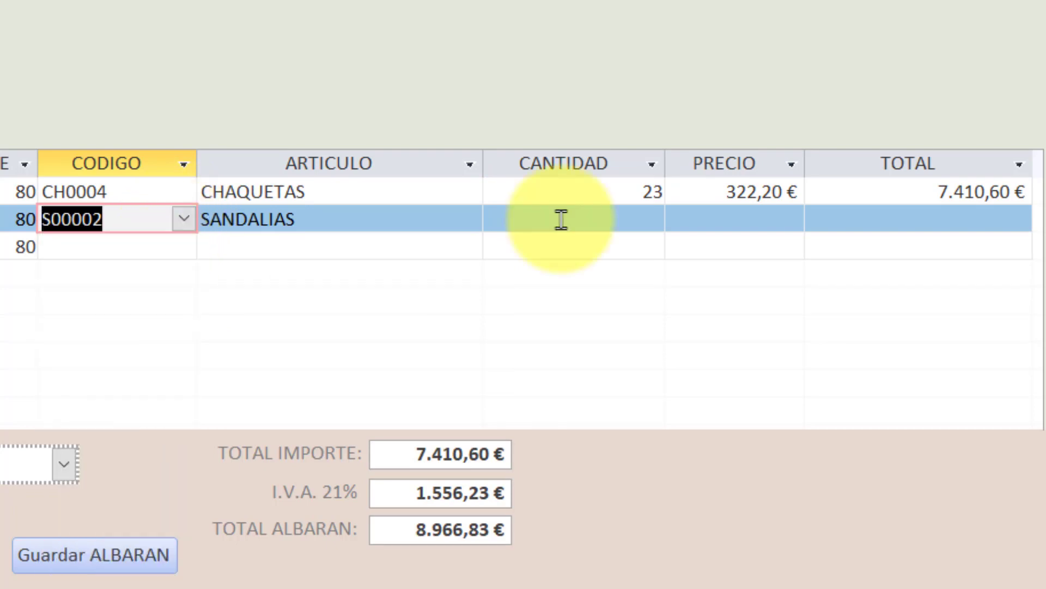
pyautogui.click(564, 221)
pyautogui.write('3')
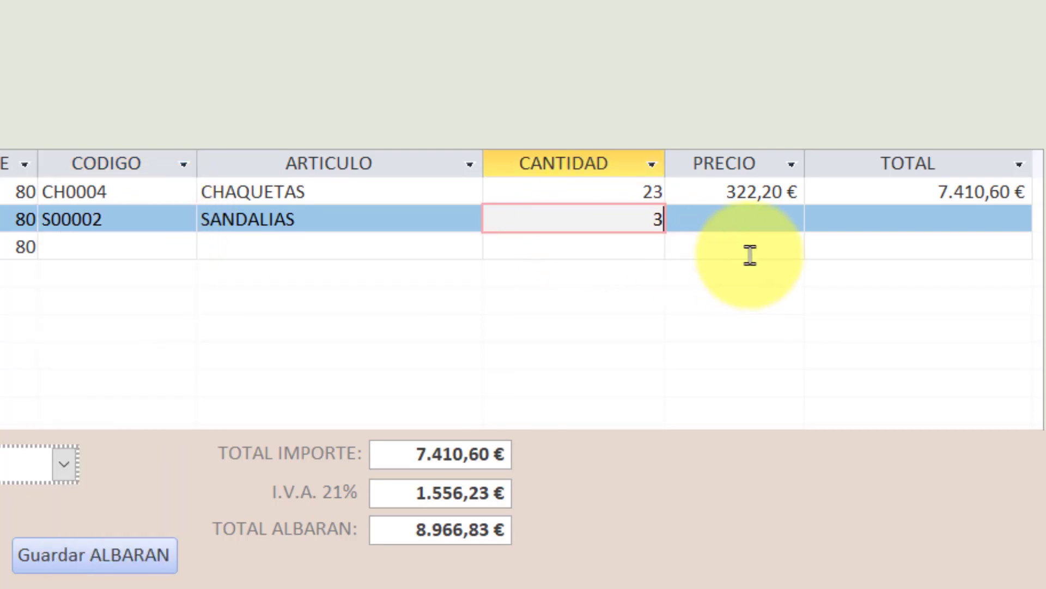
pyautogui.click(740, 216)
pyautogui.click(793, 220)
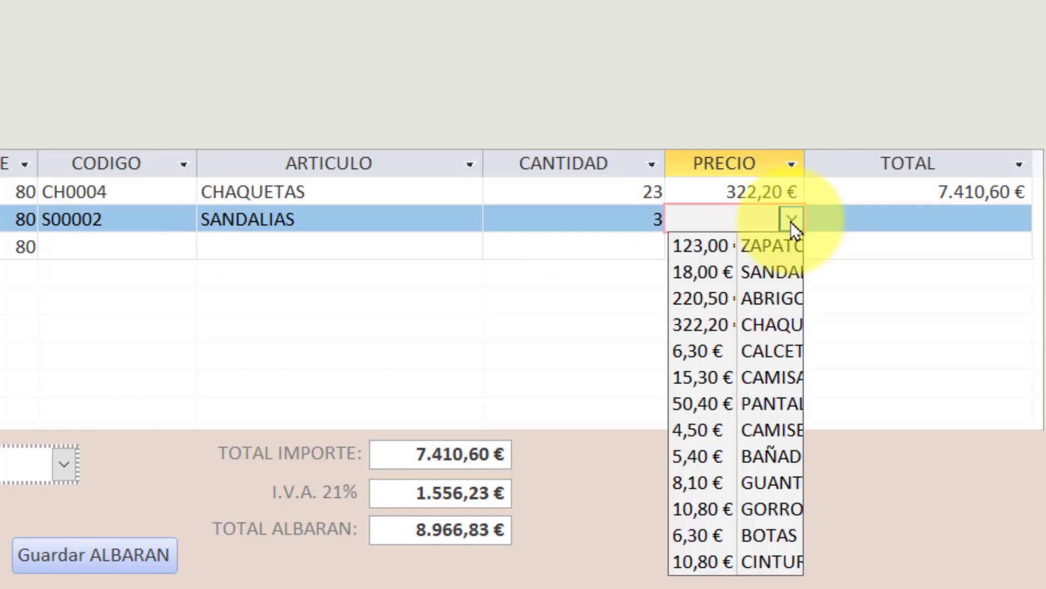
pyautogui.click(767, 267)
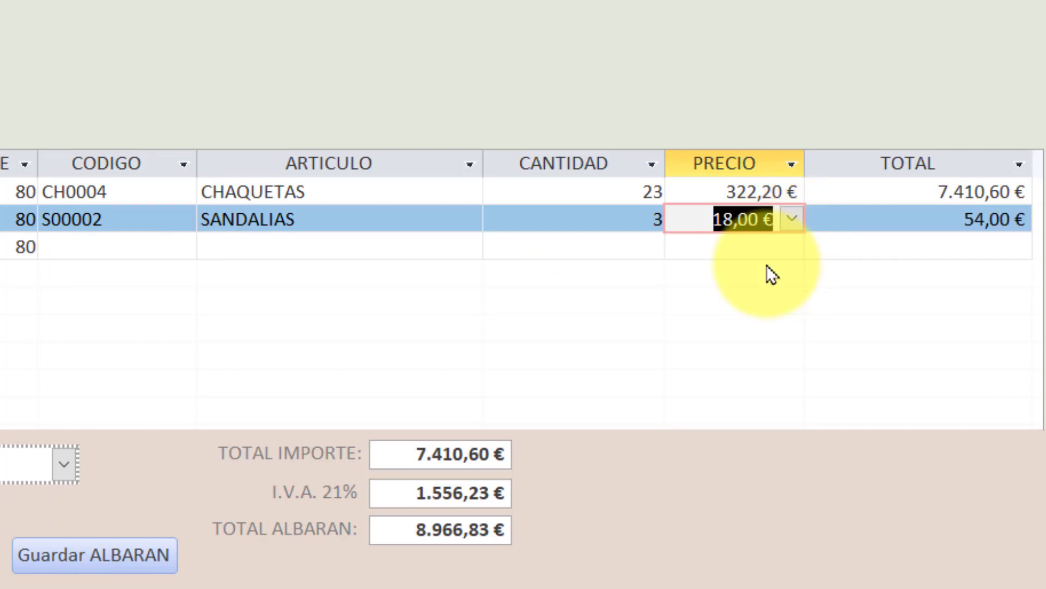
pyautogui.click(121, 555)
# - Close the delivery-note form and open the PRUEBA and Tabla_DETALLE ALBARAN tables
pyautogui.rightClick(164, 80)
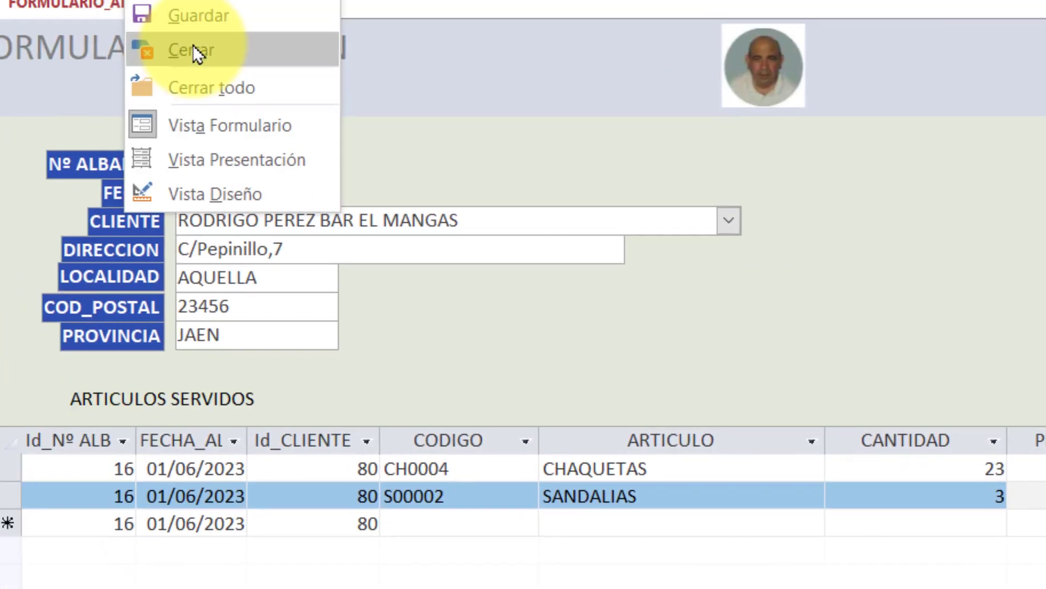
pyautogui.click(295, 126)
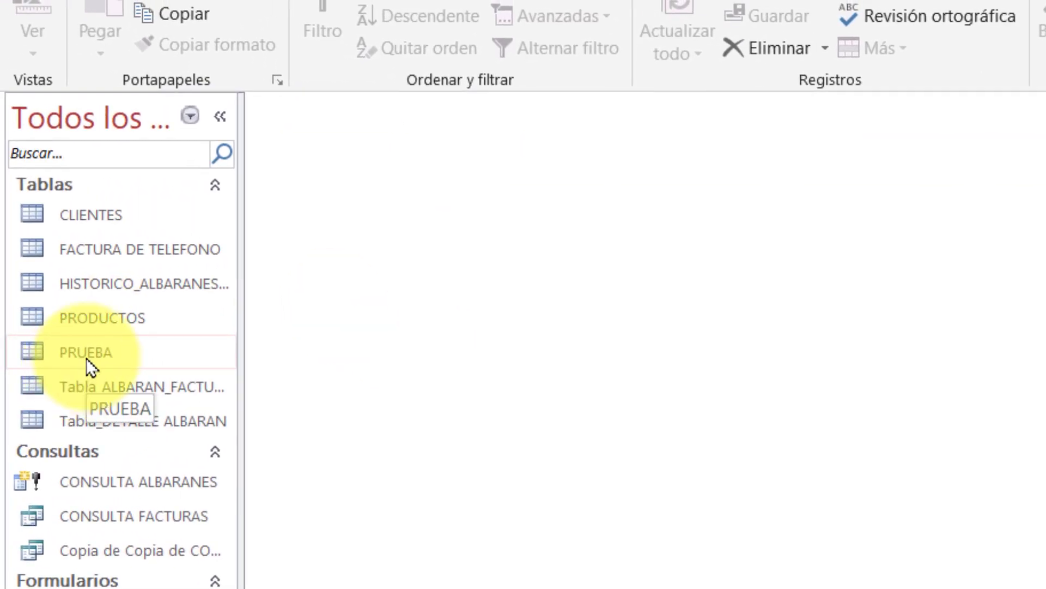
pyautogui.doubleClick(87, 352)
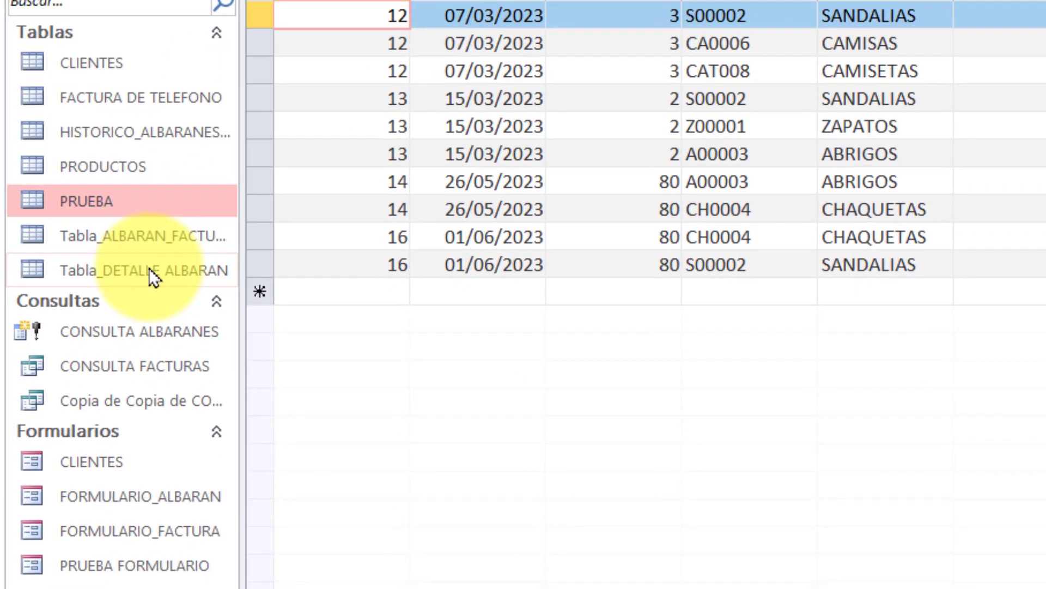
pyautogui.doubleClick(149, 269)
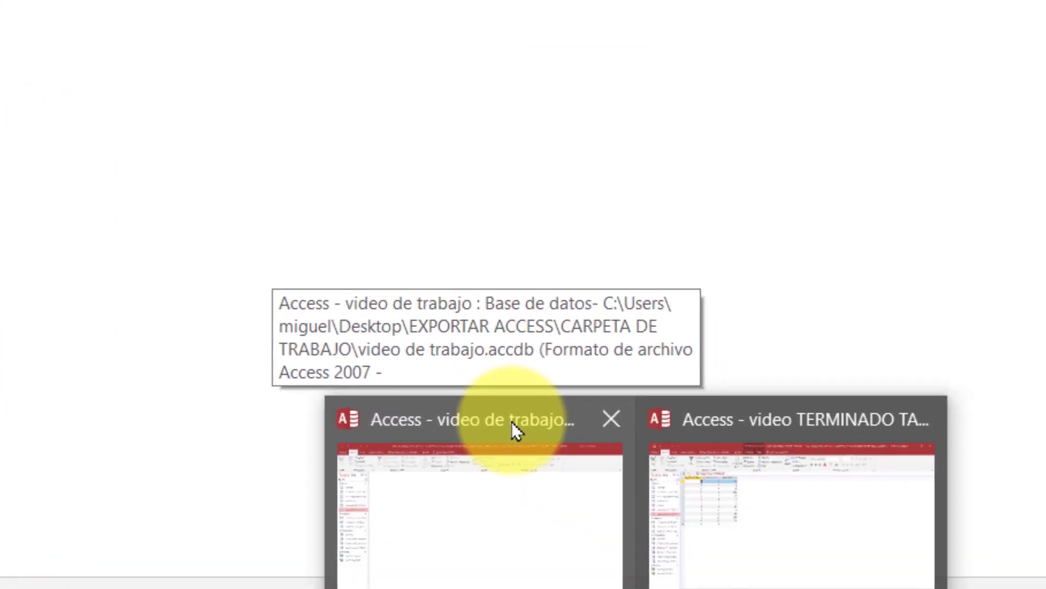
# - In video de trabajo, paste a structure-only copy of Tabla_DETALLE ALBARAN named DETALLE ALBARANES 2023
pyautogui.click(512, 421)
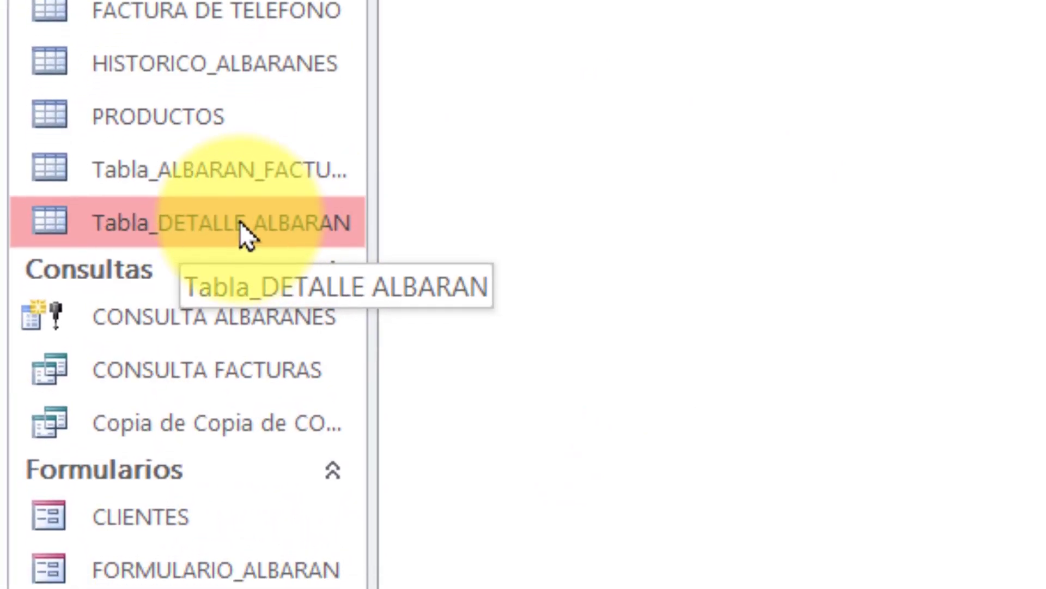
pyautogui.rightClick(305, 248)
pyautogui.click(391, 522)
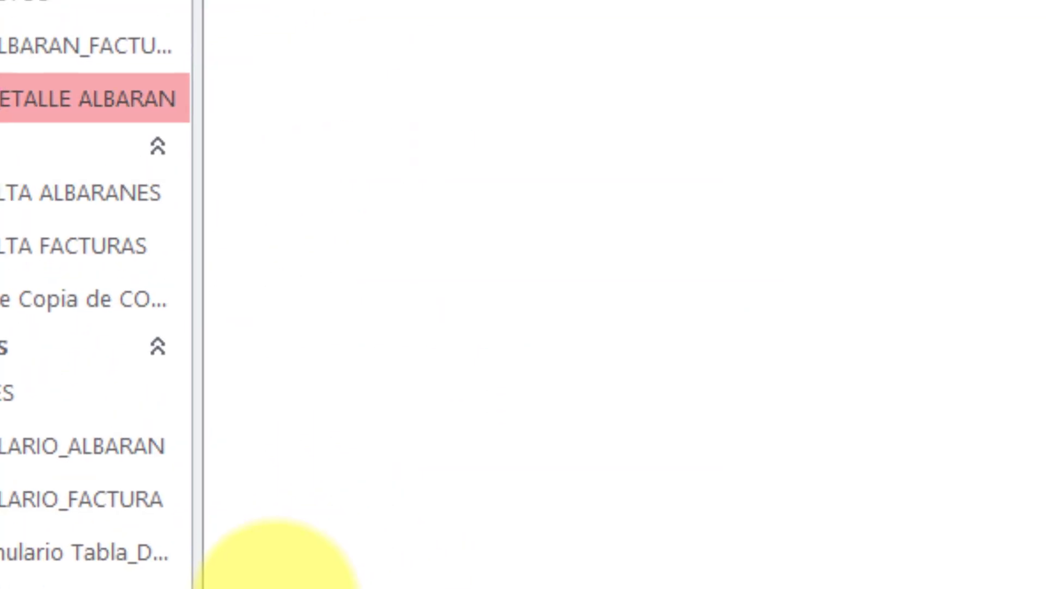
pyautogui.hotkey('ctrl', 'v')
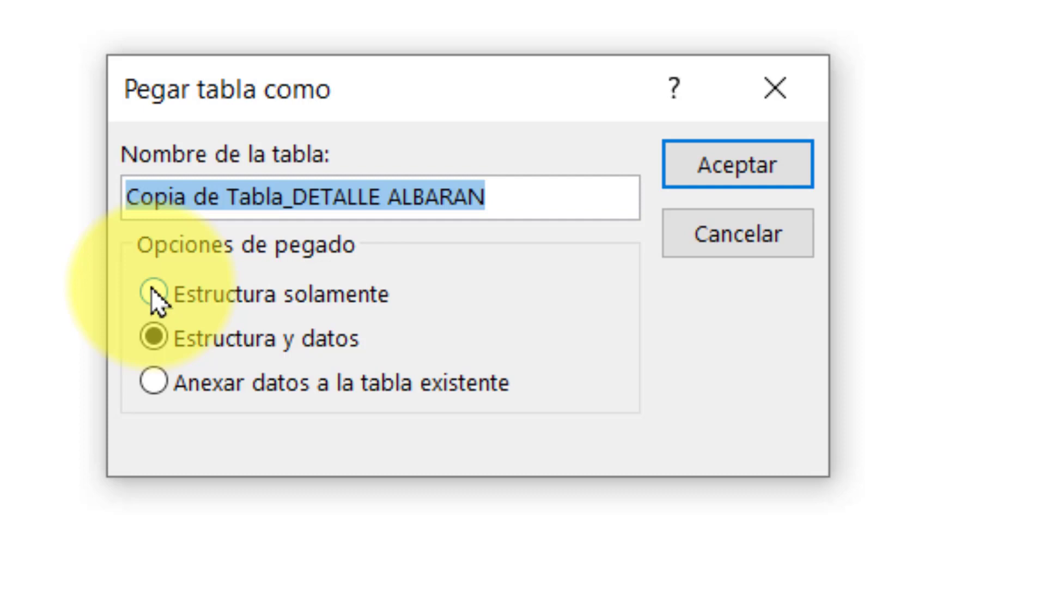
pyautogui.click(152, 288)
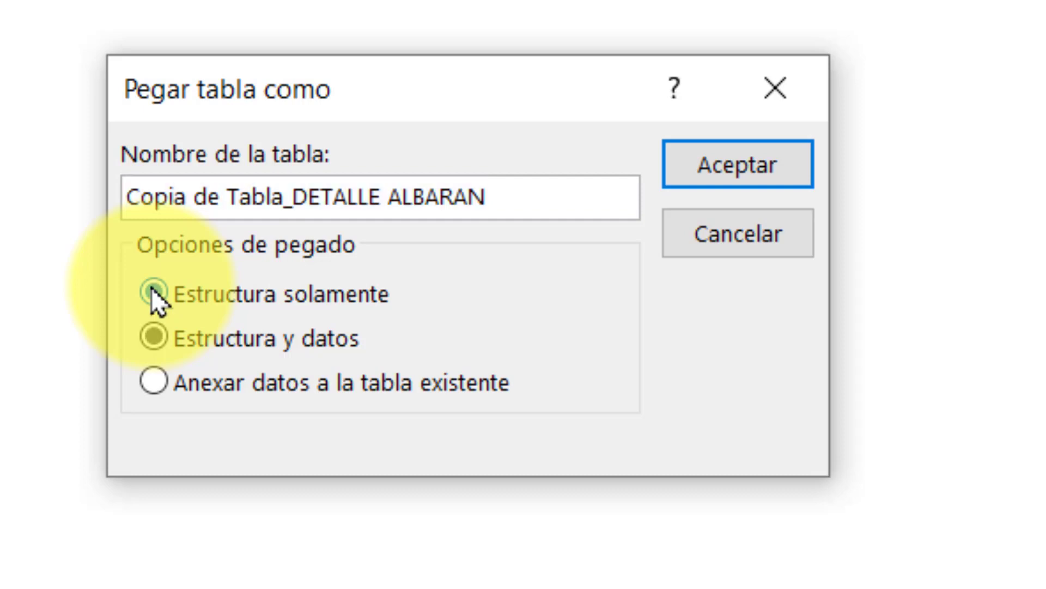
pyautogui.click(292, 197)
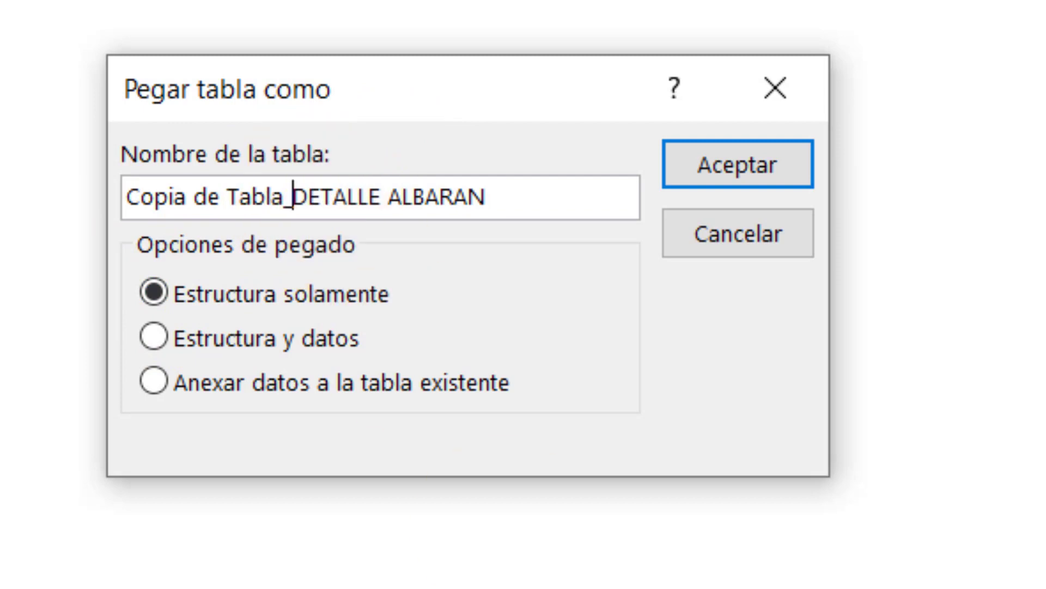
pyautogui.press('BackSpace')
pyautogui.press('BackSpace')
pyautogui.press('BackSpace')
pyautogui.press('BackSpace')
pyautogui.click(379, 192)
pyautogui.write('E')
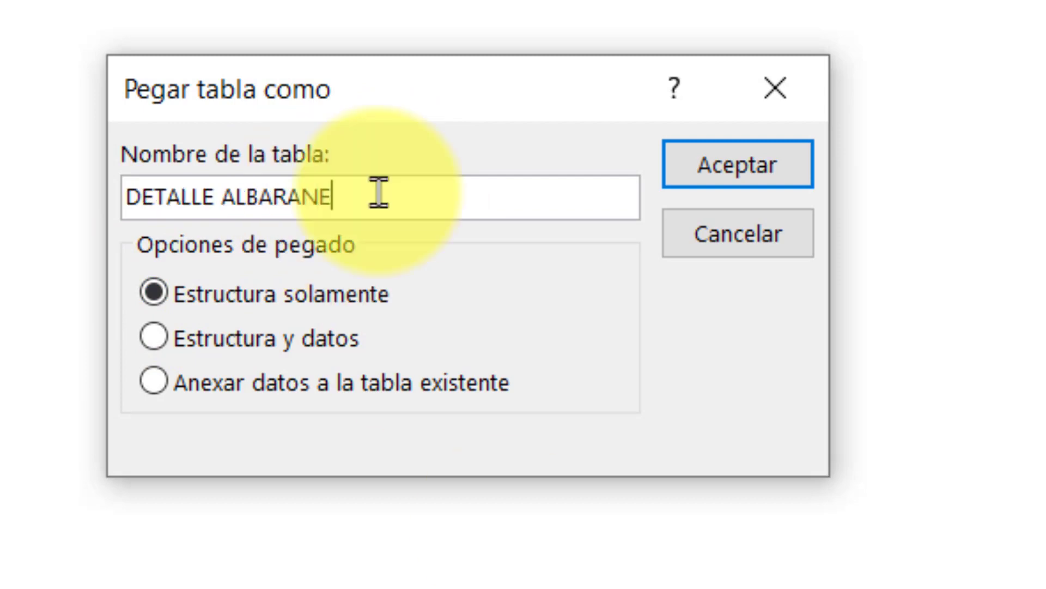
pyautogui.write('S 2023')
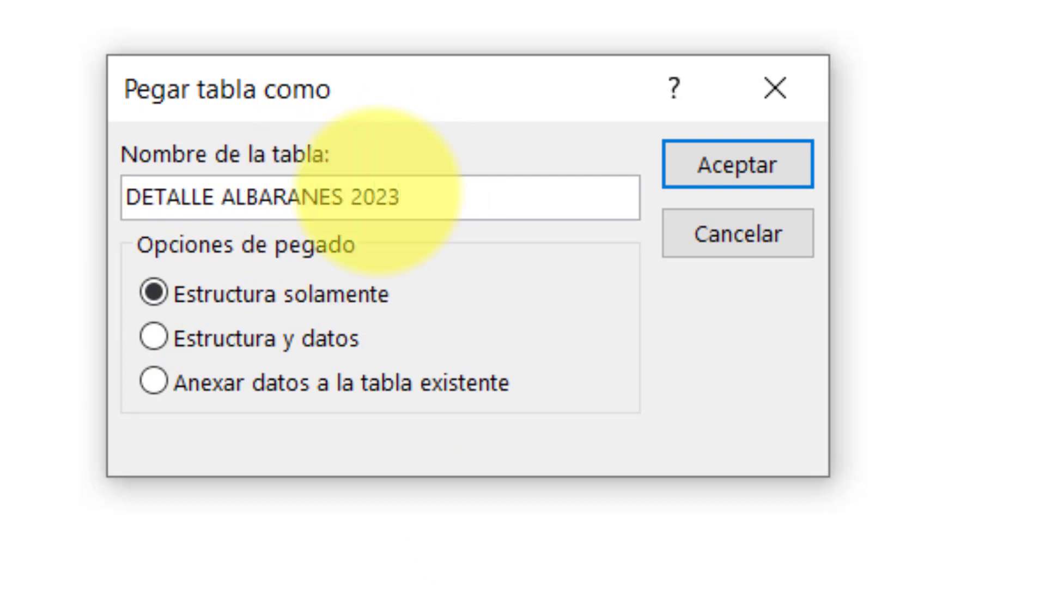
pyautogui.click(767, 164)
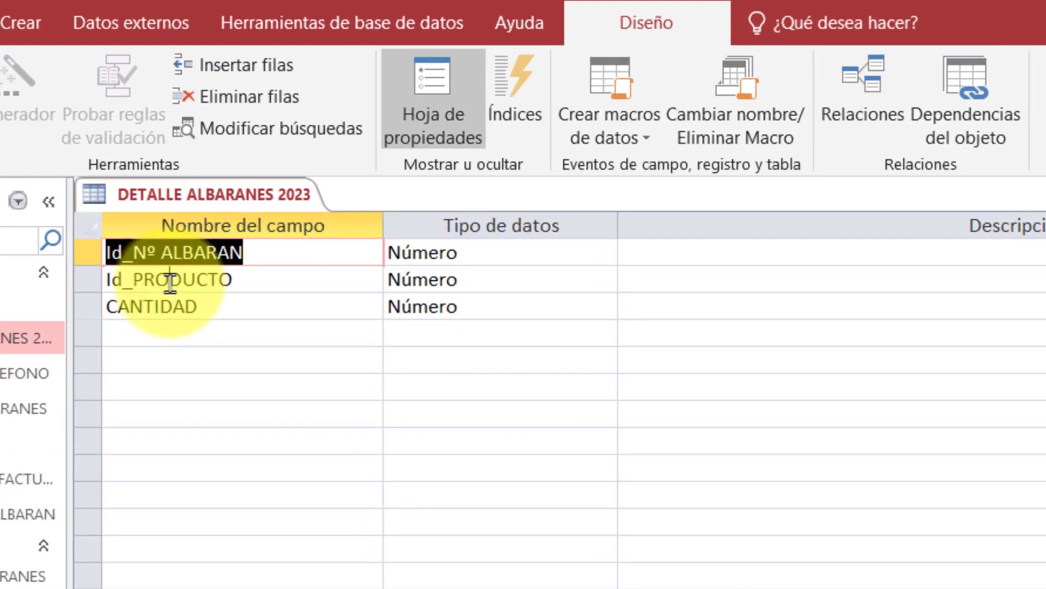
# - Delete the Id_PRODUCTO field row, confirming the removal
pyautogui.click(162, 153)
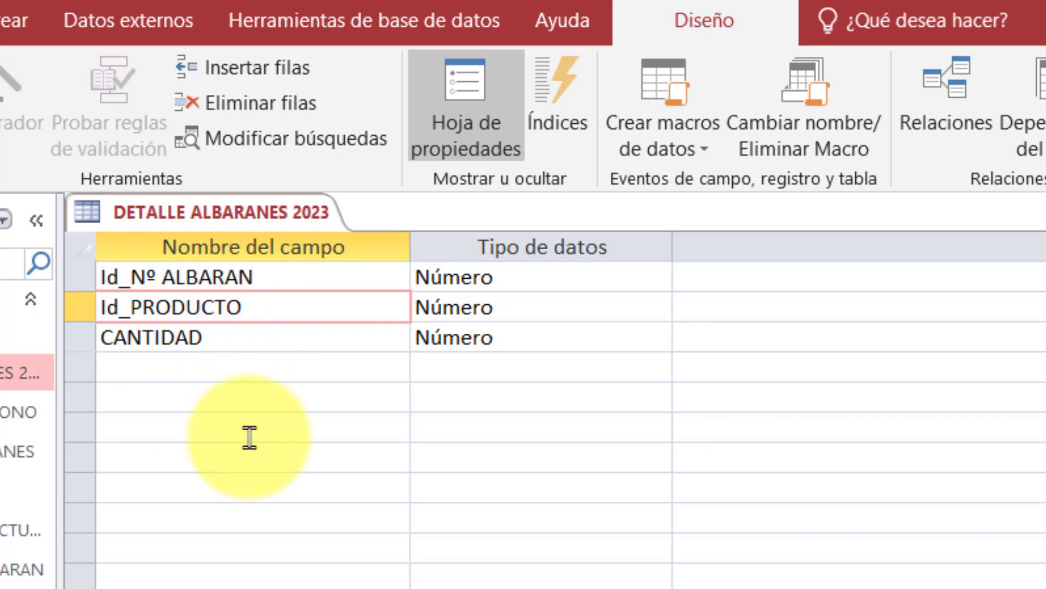
pyautogui.click(80, 307)
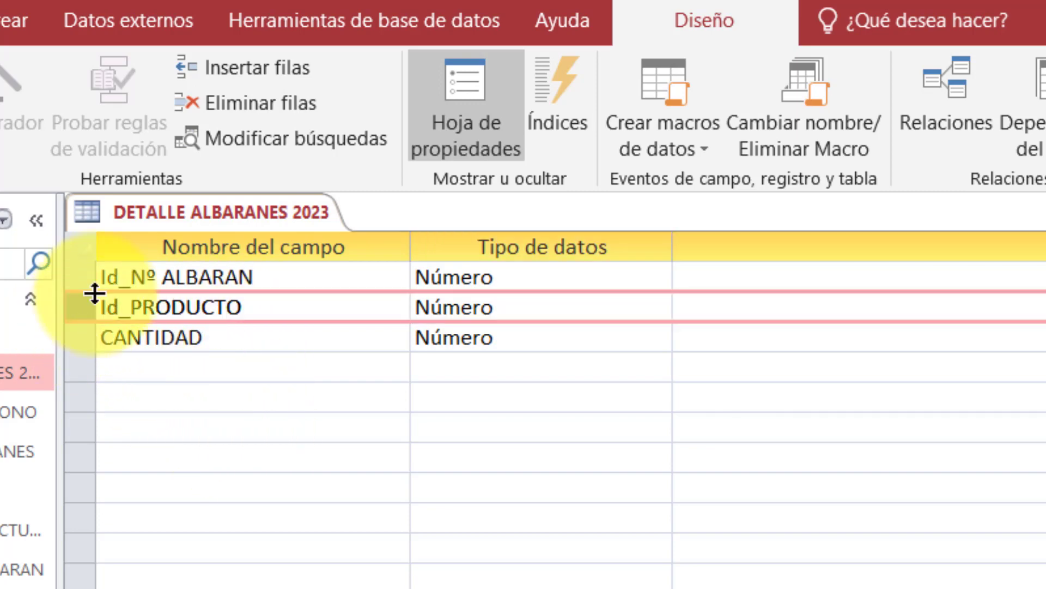
pyautogui.click(262, 104)
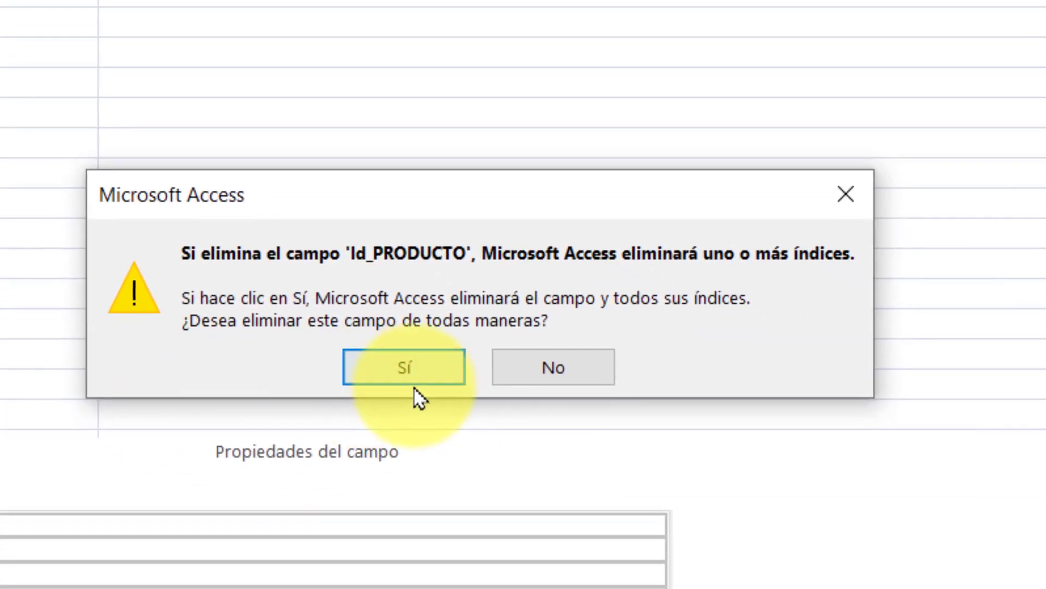
pyautogui.click(423, 371)
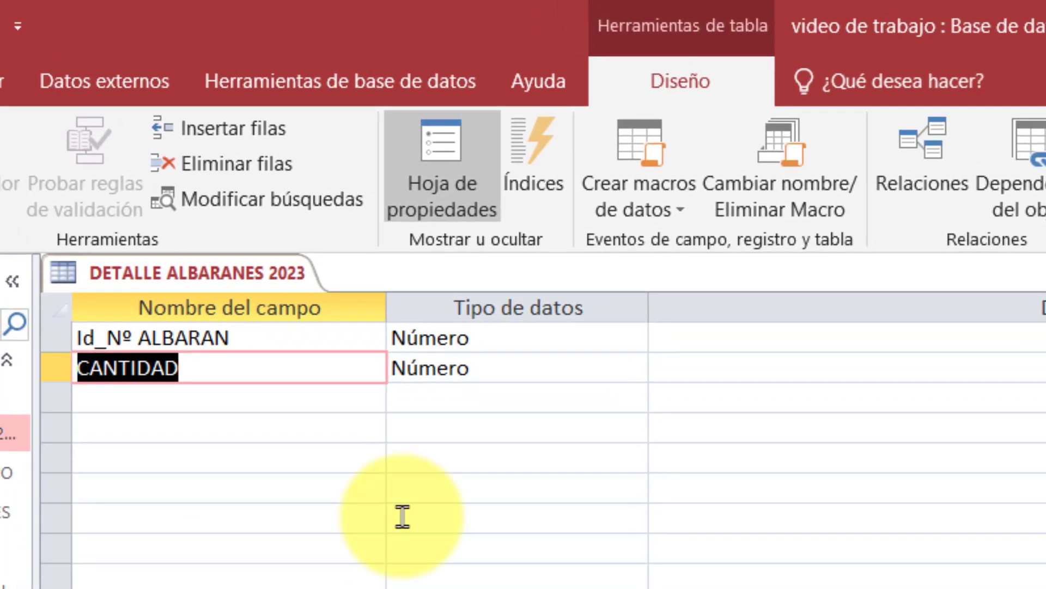
# - Insert a FECHA_ALBARAN field of type Fecha/Hora above CANTIDAD
pyautogui.click(233, 134)
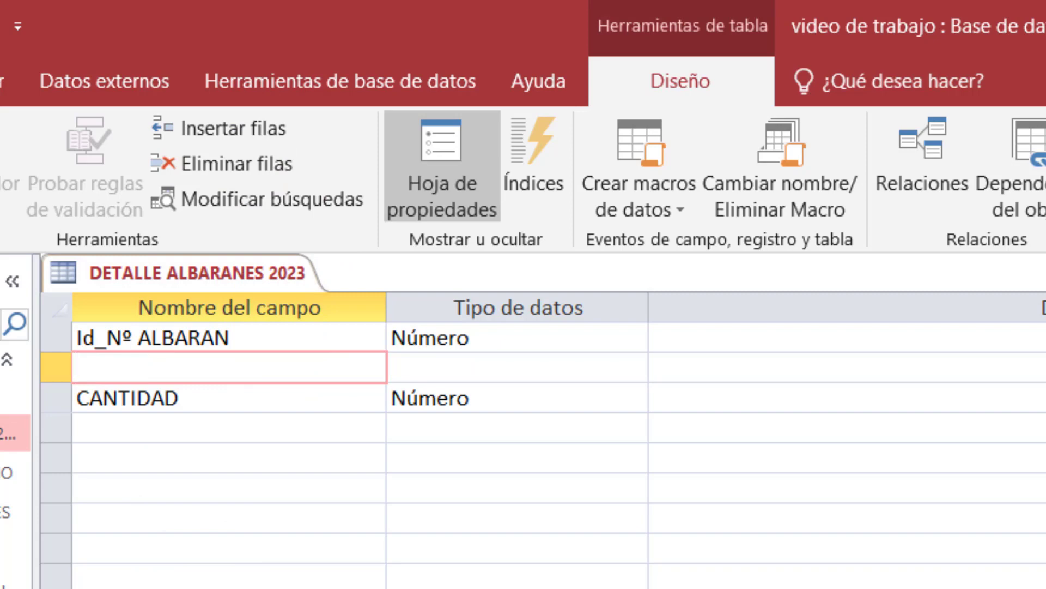
pyautogui.write('FECHA_')
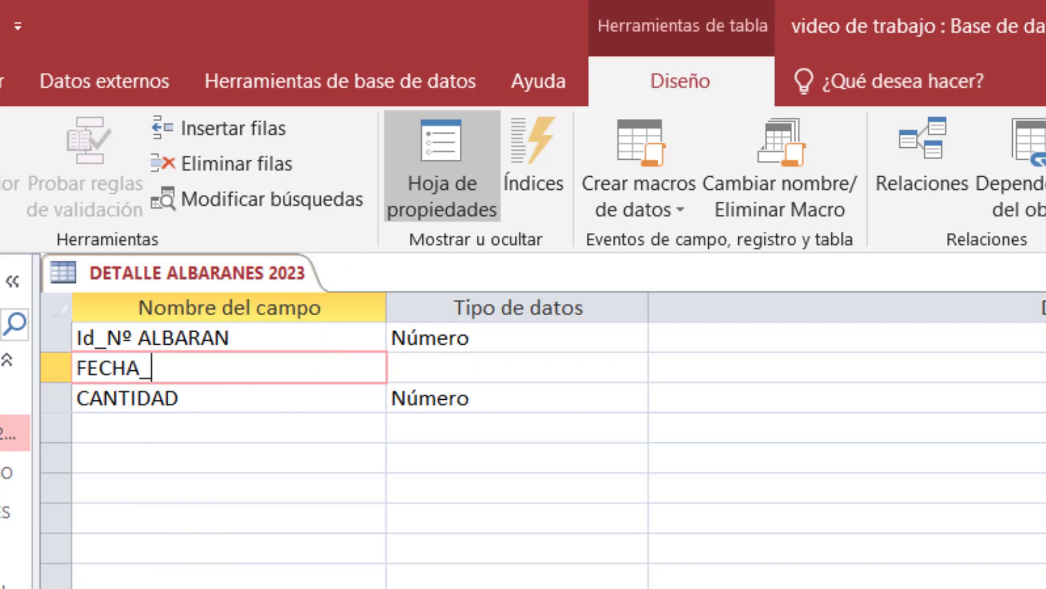
pyautogui.write('ALBARAN')
pyautogui.click(439, 367)
pyautogui.click(633, 368)
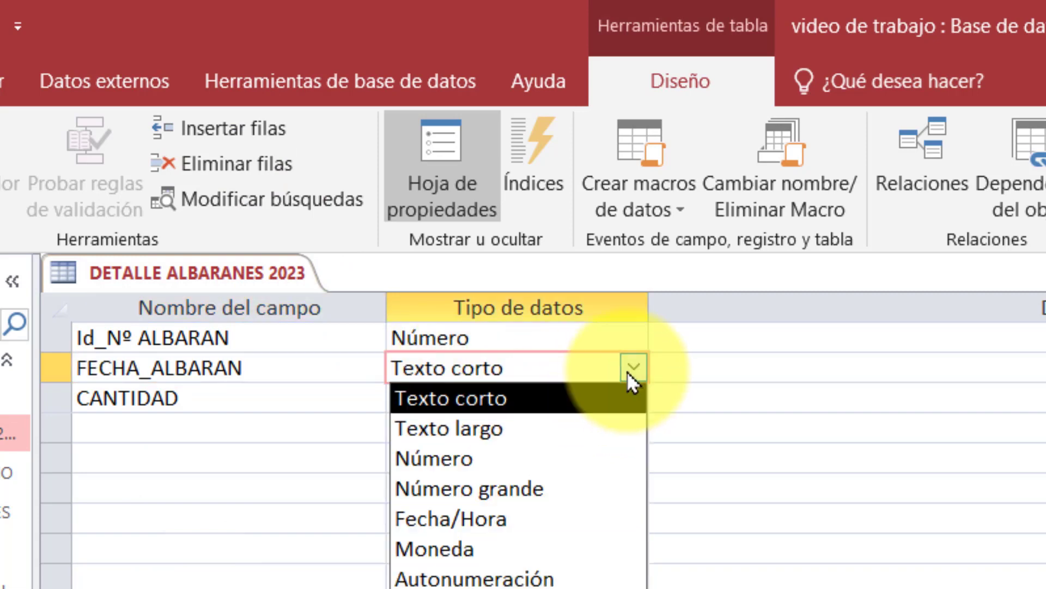
pyautogui.click(507, 520)
pyautogui.click(121, 401)
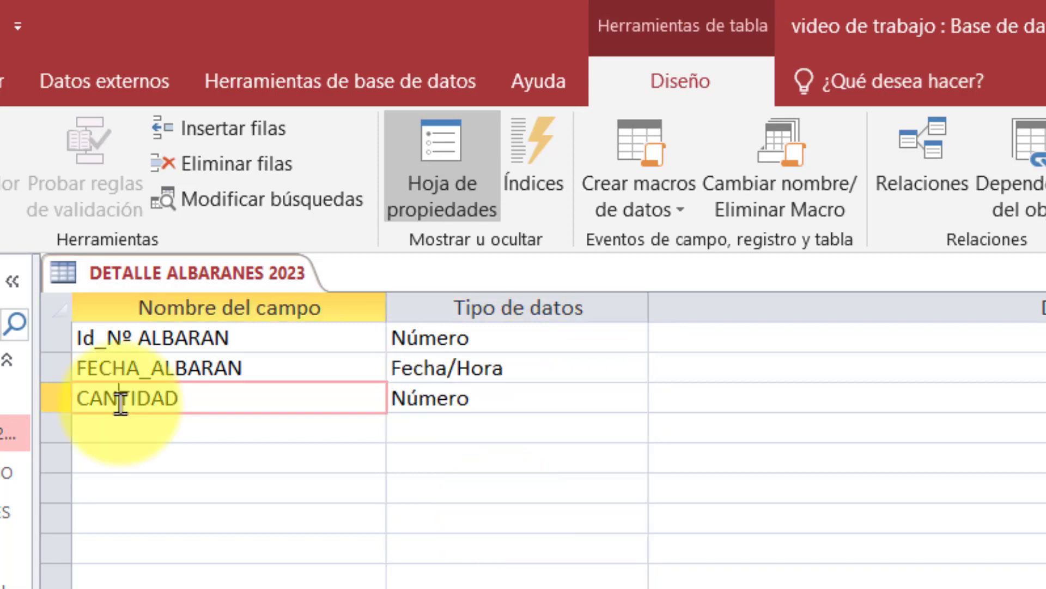
# - Insert an Id_CLIENTE field of type Número above CANTIDAD
pyautogui.click(251, 134)
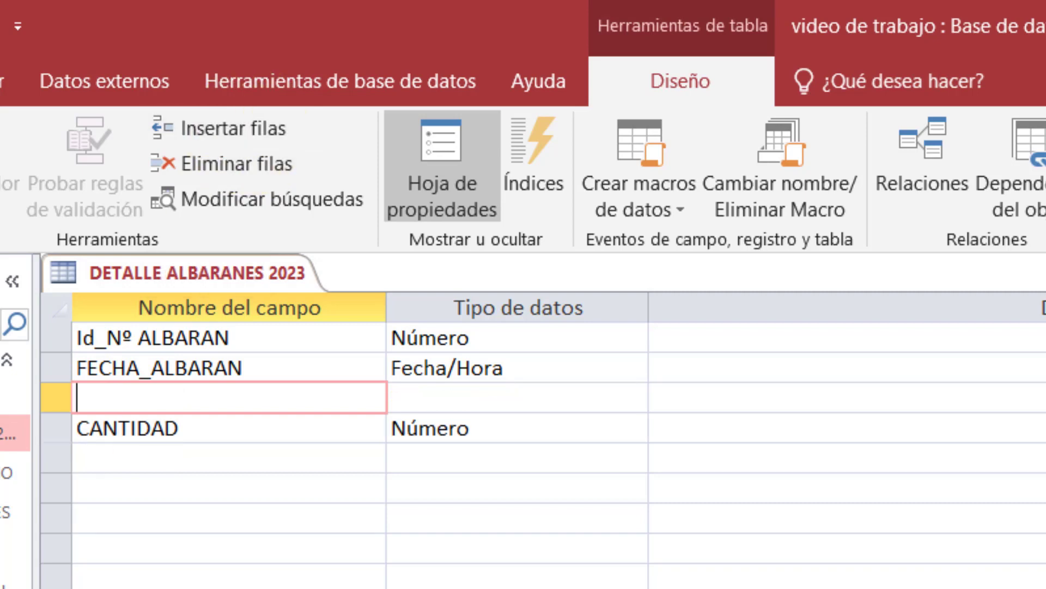
pyautogui.write('Id_')
pyautogui.write('CLIENTE')
pyautogui.press('Tab')
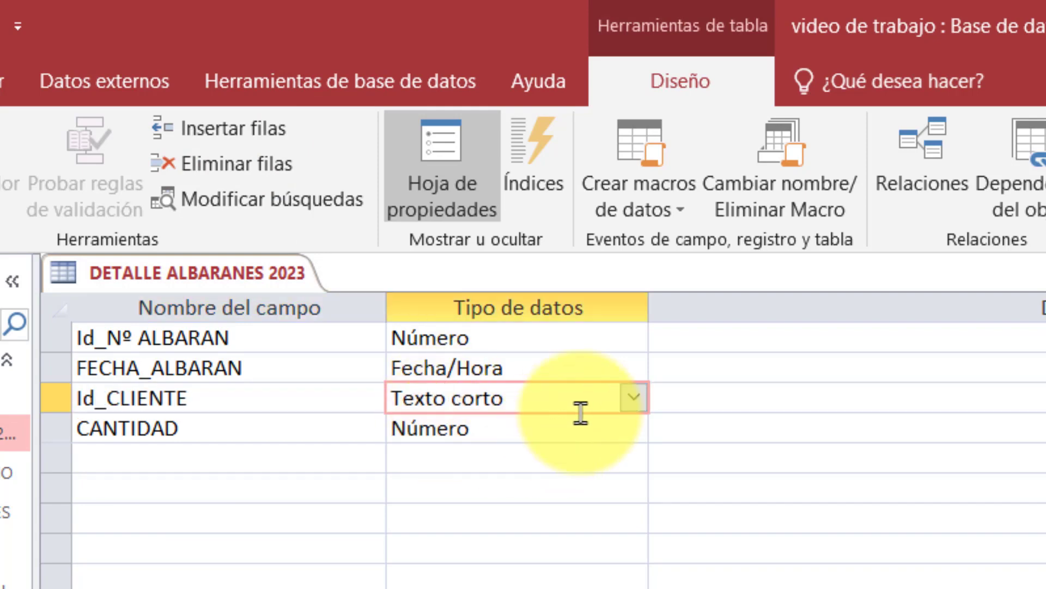
pyautogui.click(634, 398)
pyautogui.click(479, 490)
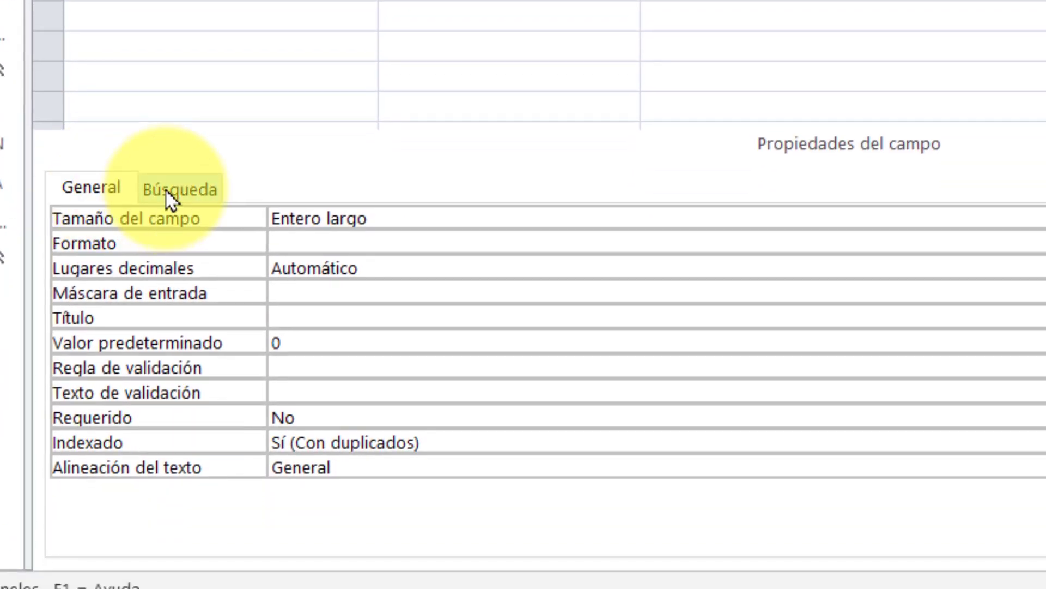
pyautogui.click(168, 191)
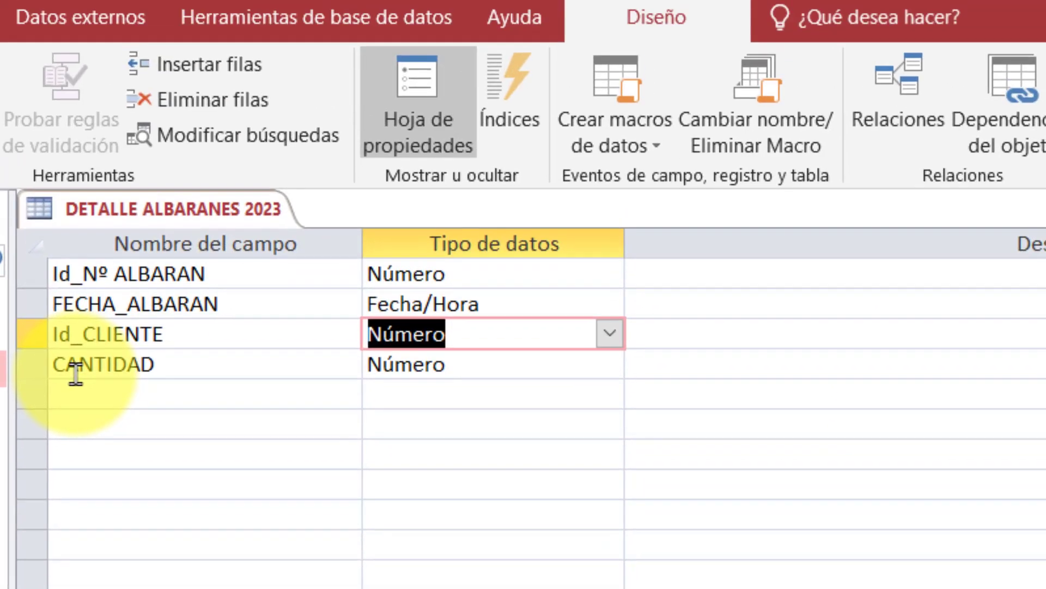
pyautogui.click(76, 374)
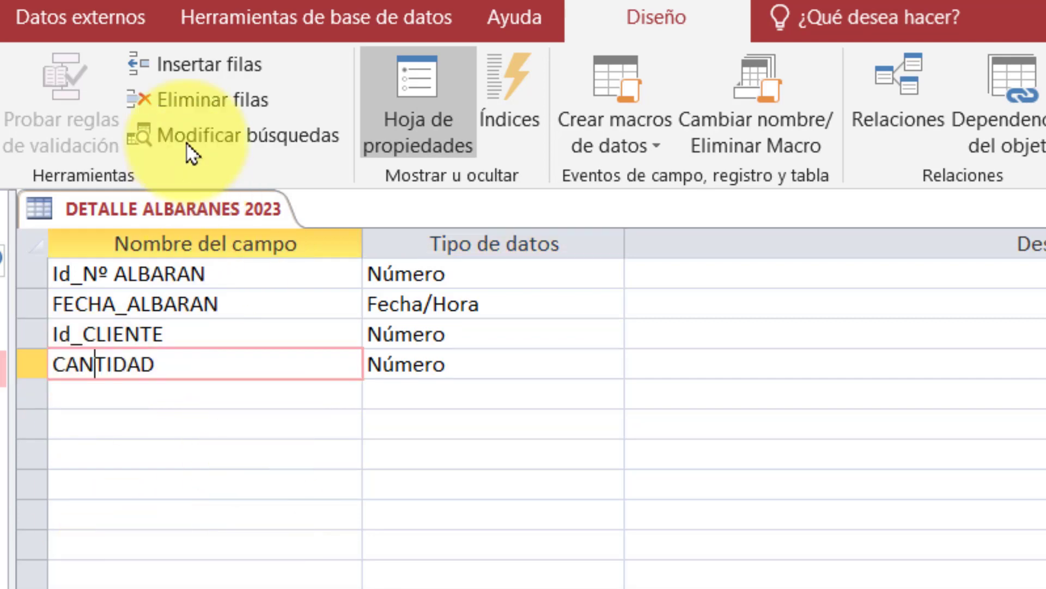
# - Insert a CODIGO field as Texto corto above CANTIDAD
pyautogui.click(209, 65)
pyautogui.write('CODIGO')
pyautogui.click(420, 363)
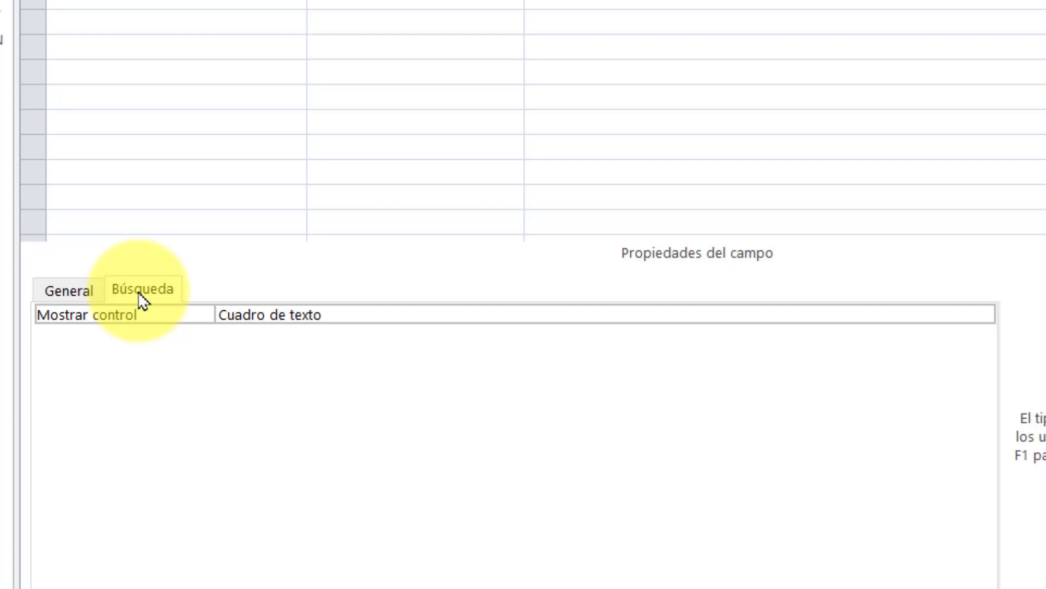
# - On the Búsqueda tab, set Mostrar control to Cuadro combinado, keeping row source type Tabla/Consulta
pyautogui.click(71, 290)
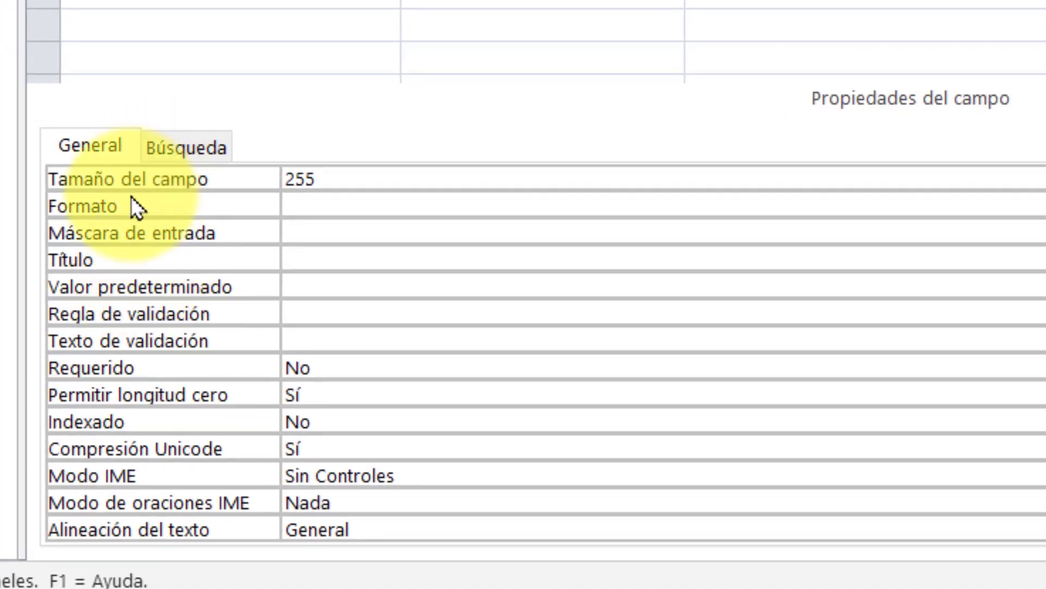
pyautogui.click(180, 148)
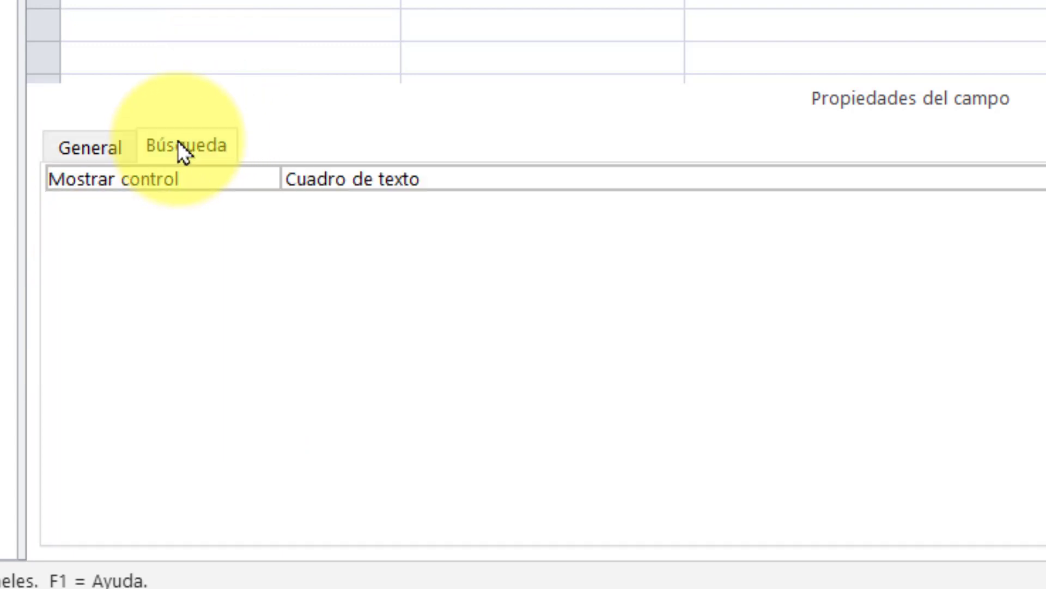
pyautogui.click(446, 180)
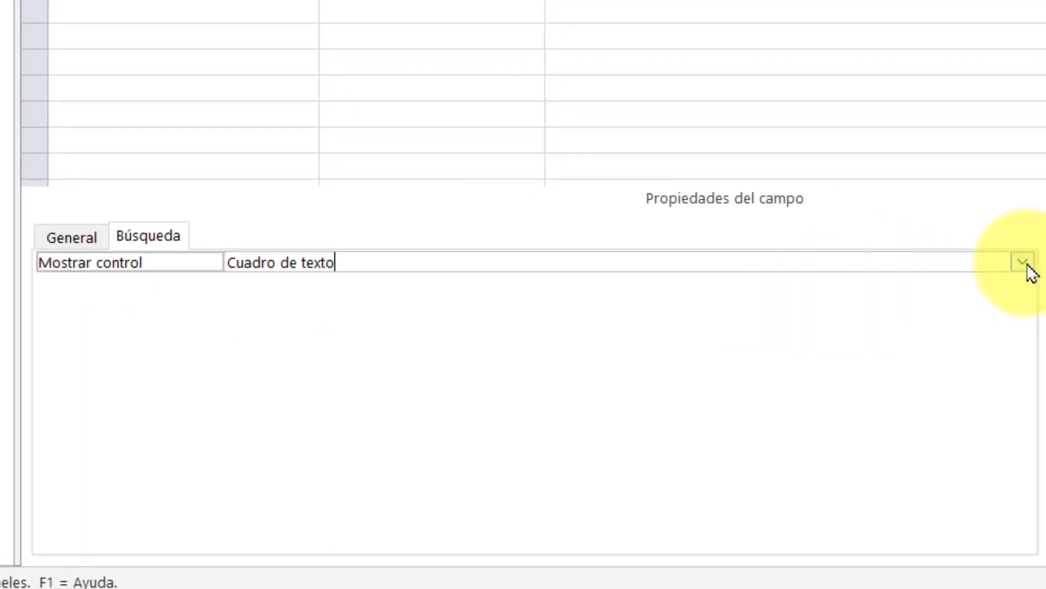
pyautogui.click(1023, 263)
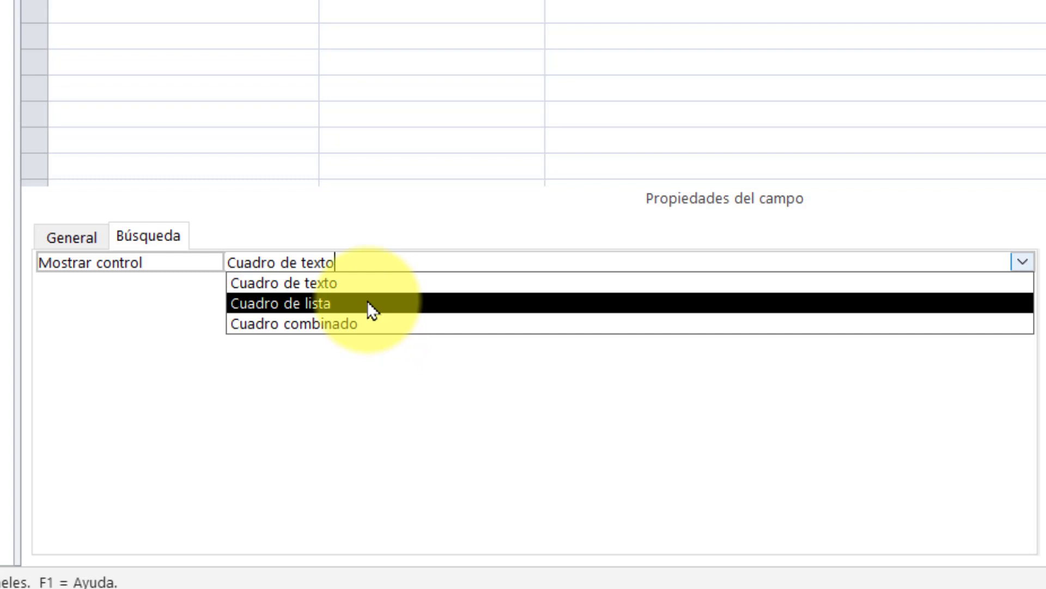
pyautogui.click(369, 303)
pyautogui.hotkey('alt', 'Down')
pyautogui.click(391, 324)
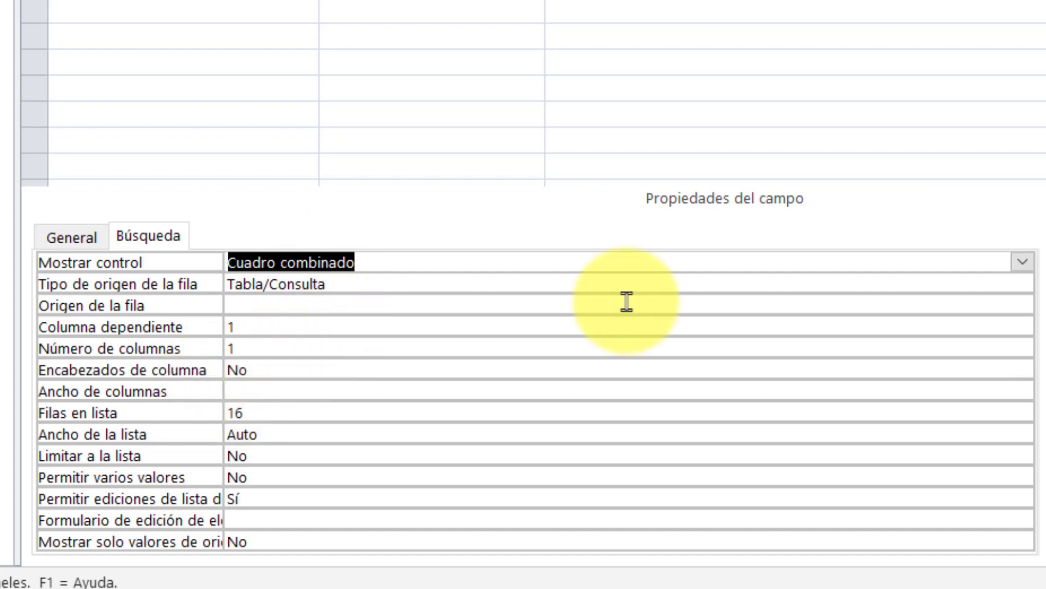
pyautogui.click(1023, 266)
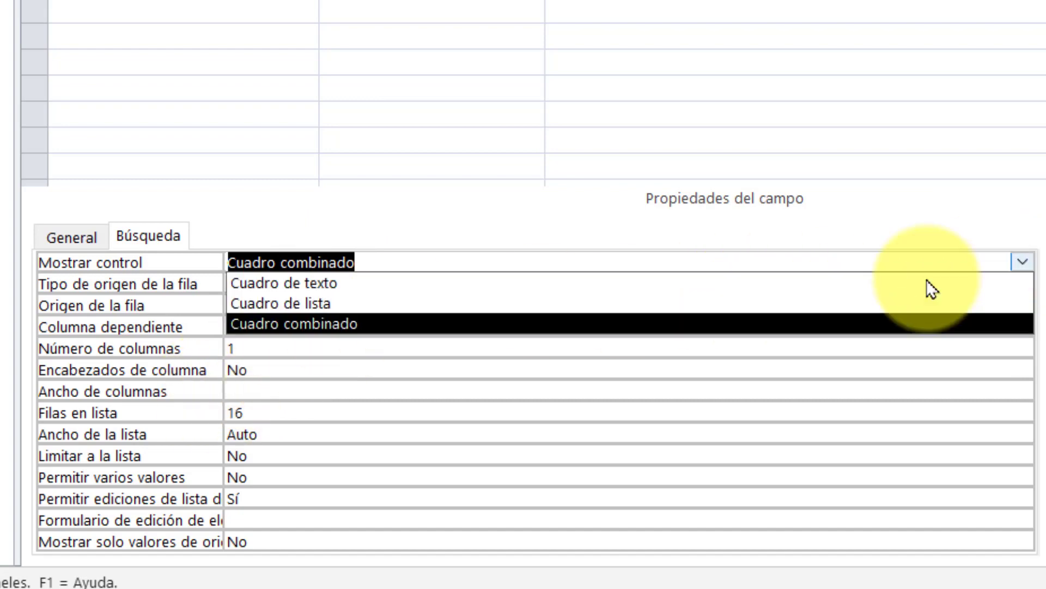
pyautogui.click(401, 324)
pyautogui.press('Up')
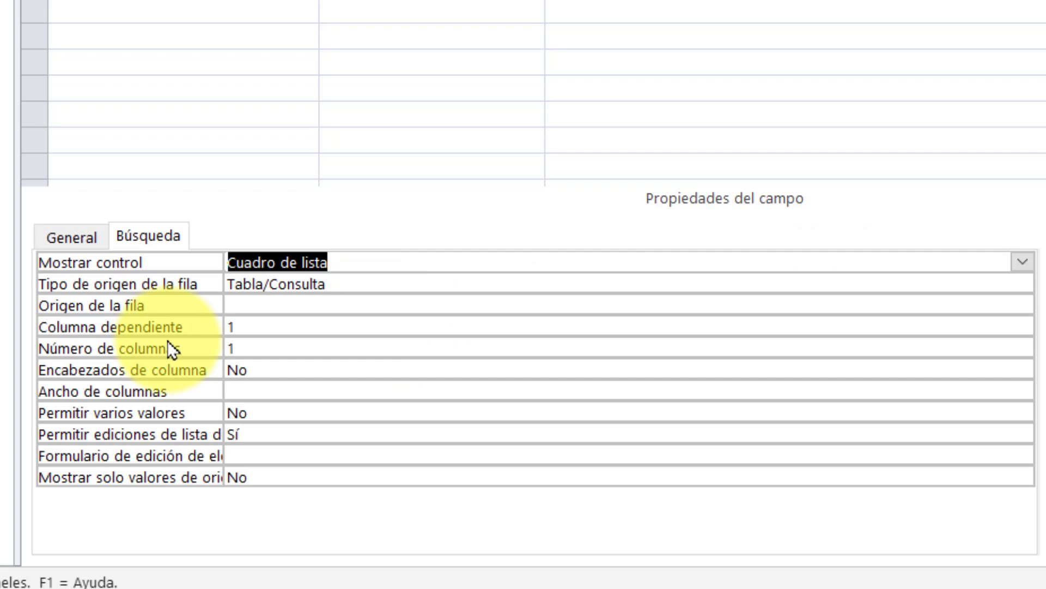
pyautogui.click(1023, 263)
pyautogui.click(345, 324)
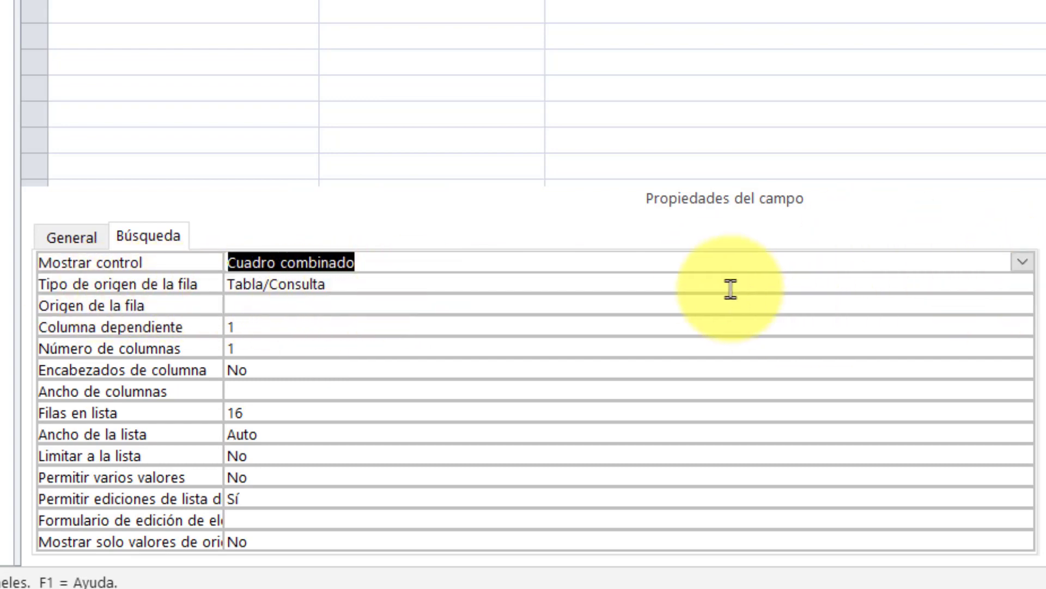
pyautogui.click(249, 306)
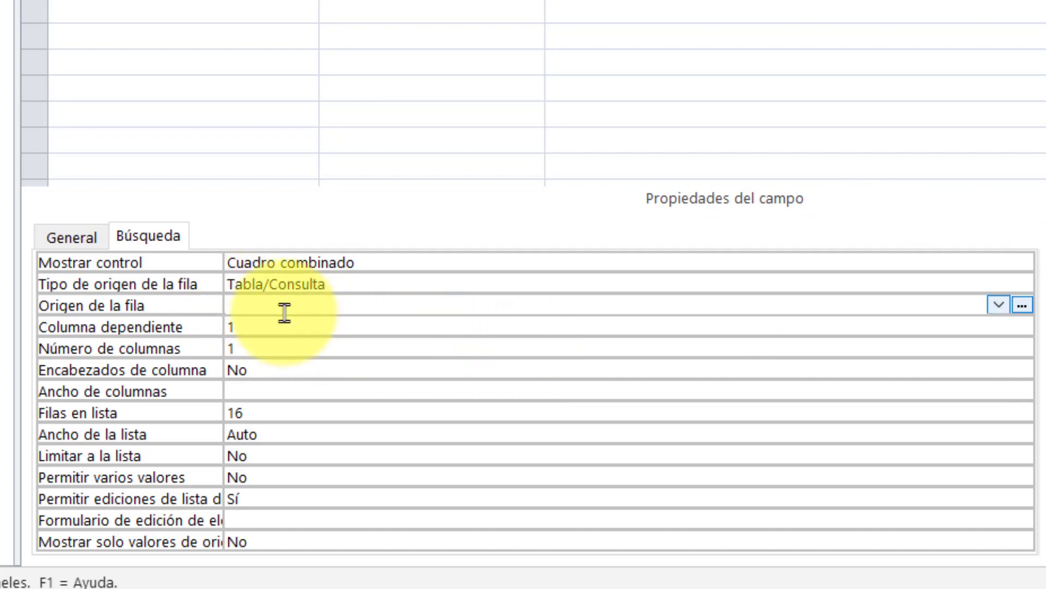
# - Open the row-source query builder and add the PRODUCTOS table
pyautogui.click(1022, 306)
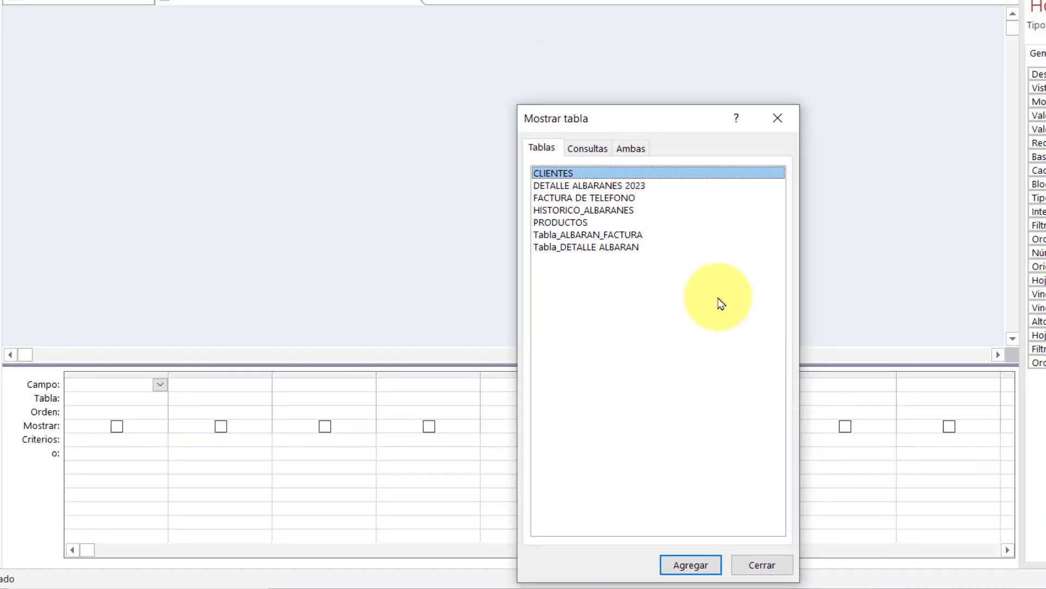
pyautogui.click(570, 224)
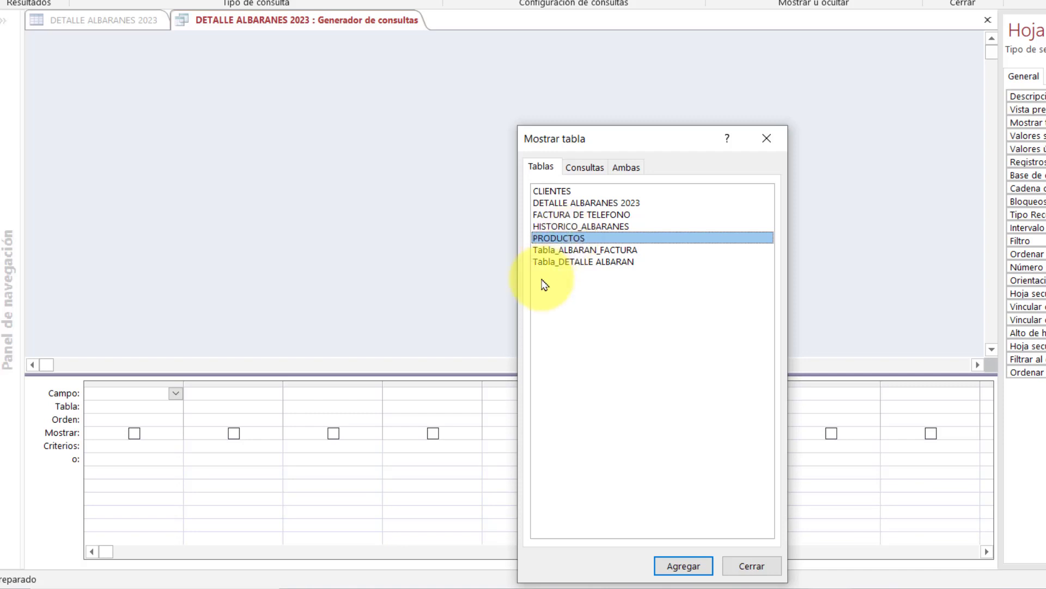
pyautogui.click(677, 569)
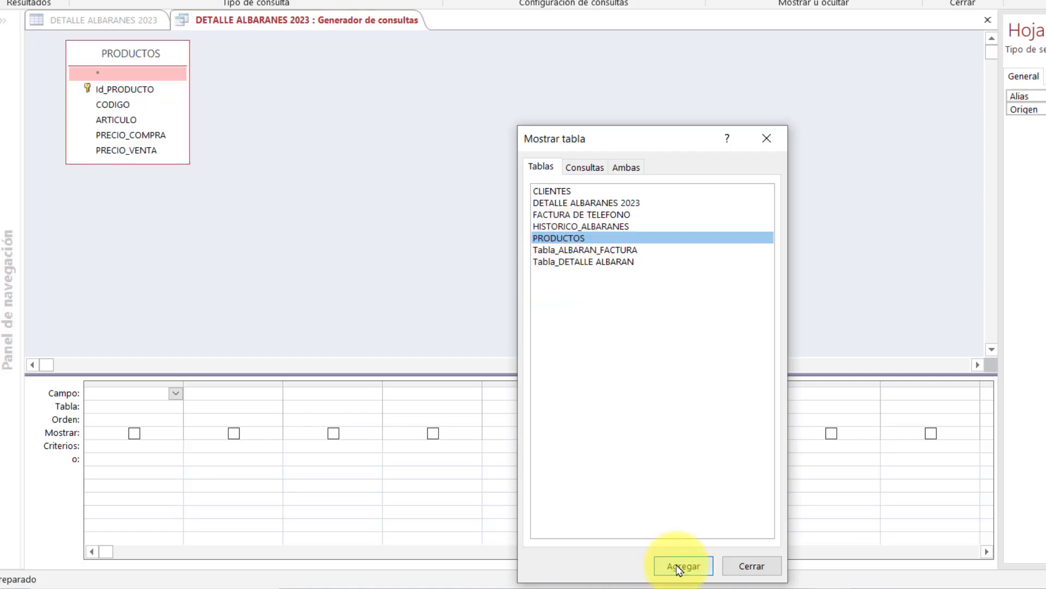
pyautogui.click(752, 566)
pyautogui.click(114, 109)
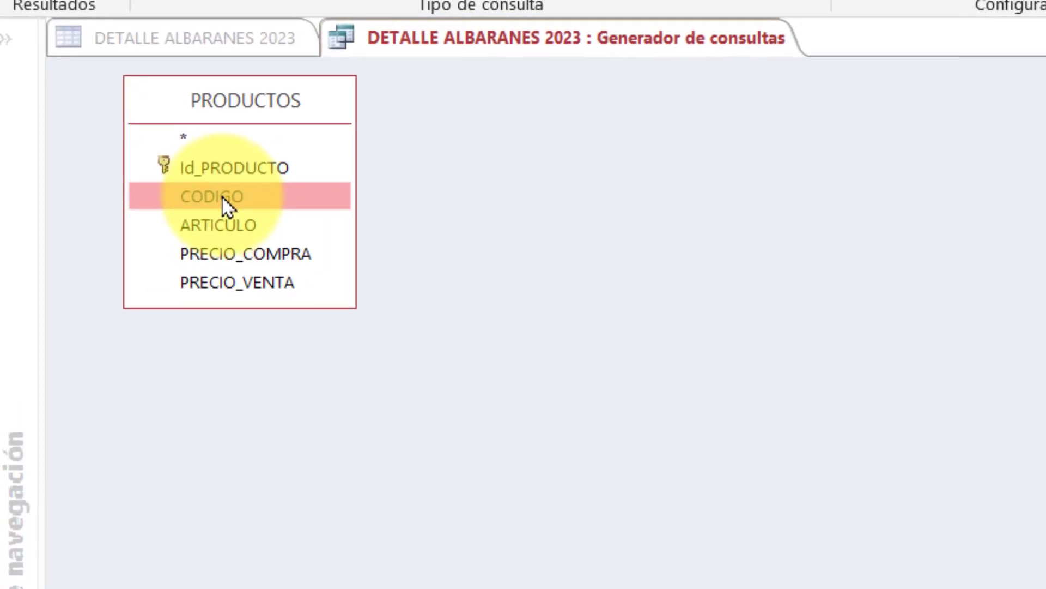
# - Place CODIGO and ARTICULO in the query grid and close the builder
pyautogui.moveTo(116, 112); pyautogui.dragTo(110, 133)
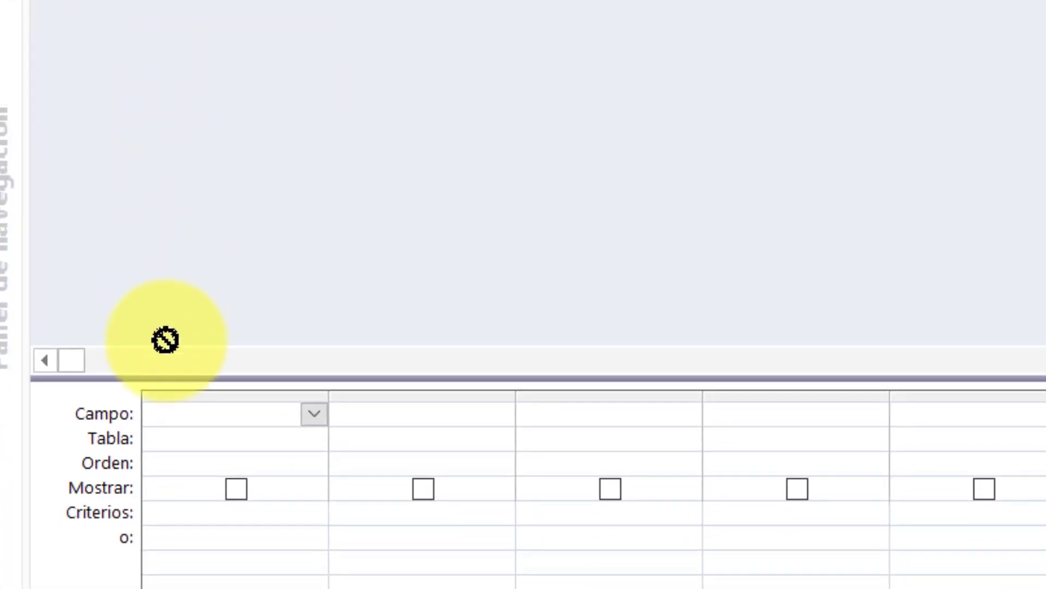
pyautogui.moveTo(197, 49); pyautogui.dragTo(182, 419)
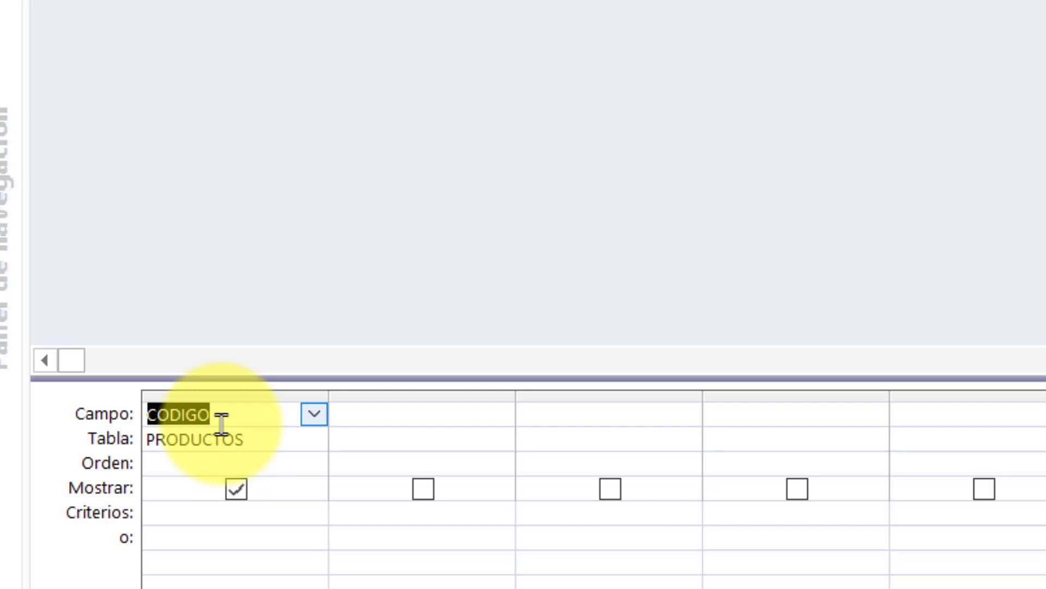
pyautogui.moveTo(301, 378); pyautogui.dragTo(303, 382)
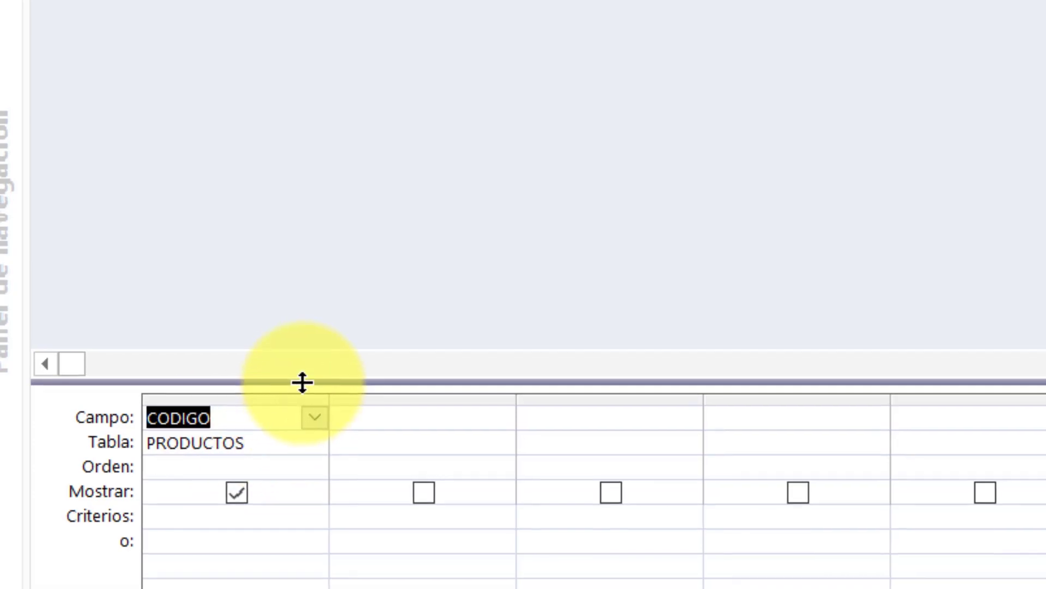
pyautogui.moveTo(276, 264)
pyautogui.mouseDown()
pyautogui.moveTo(463, 321)
pyautogui.moveTo(469, 378)
pyautogui.mouseUp()
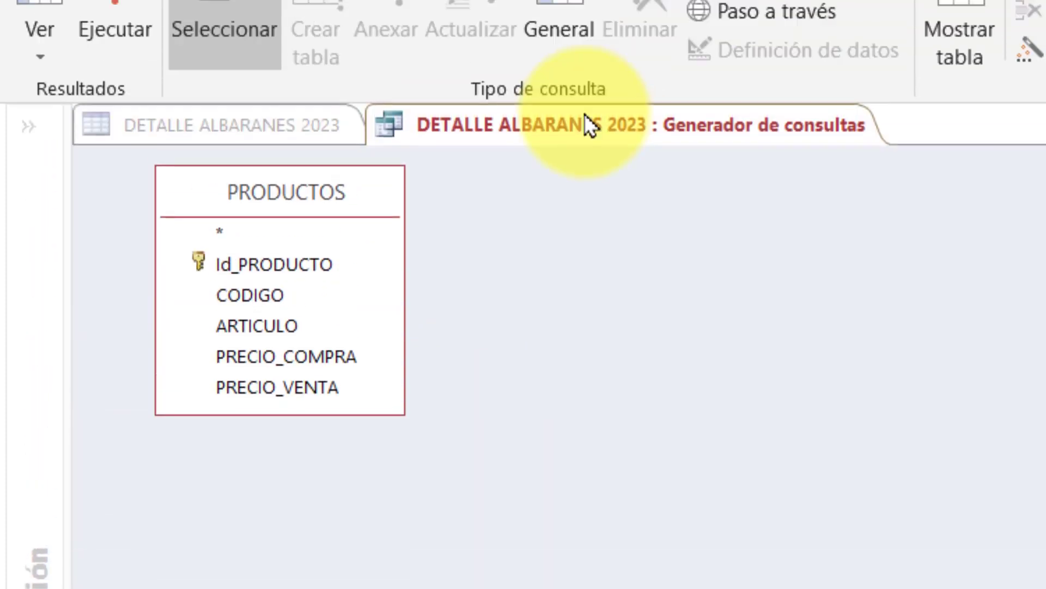
pyautogui.rightClick(585, 176)
pyautogui.click(649, 230)
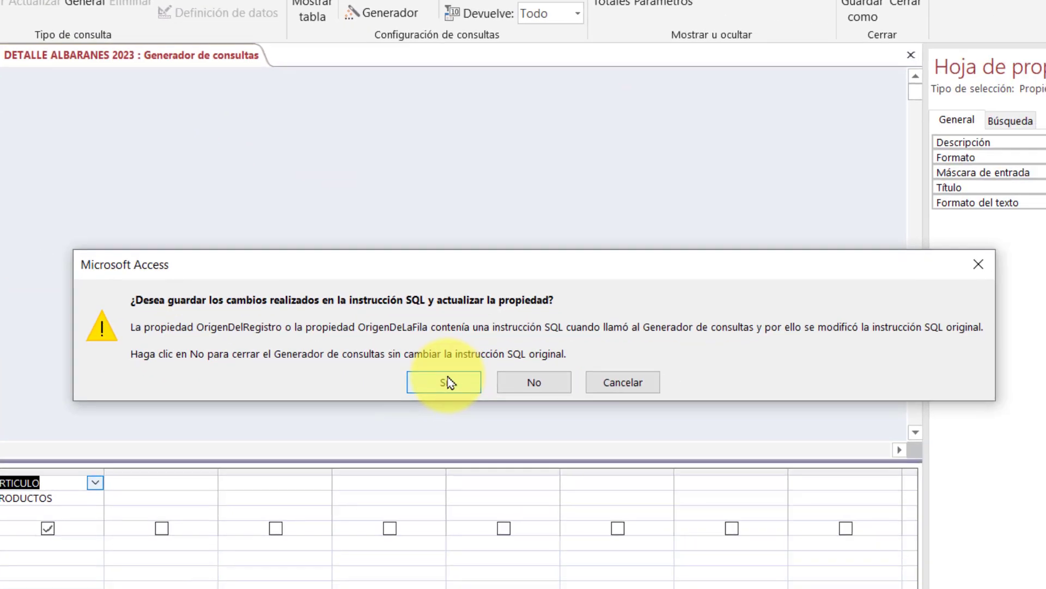
# - Keep the PRODUCTOS SQL as CODIGO's row source, with 2 columns and Limitar a la lista set to Sí
pyautogui.click(449, 381)
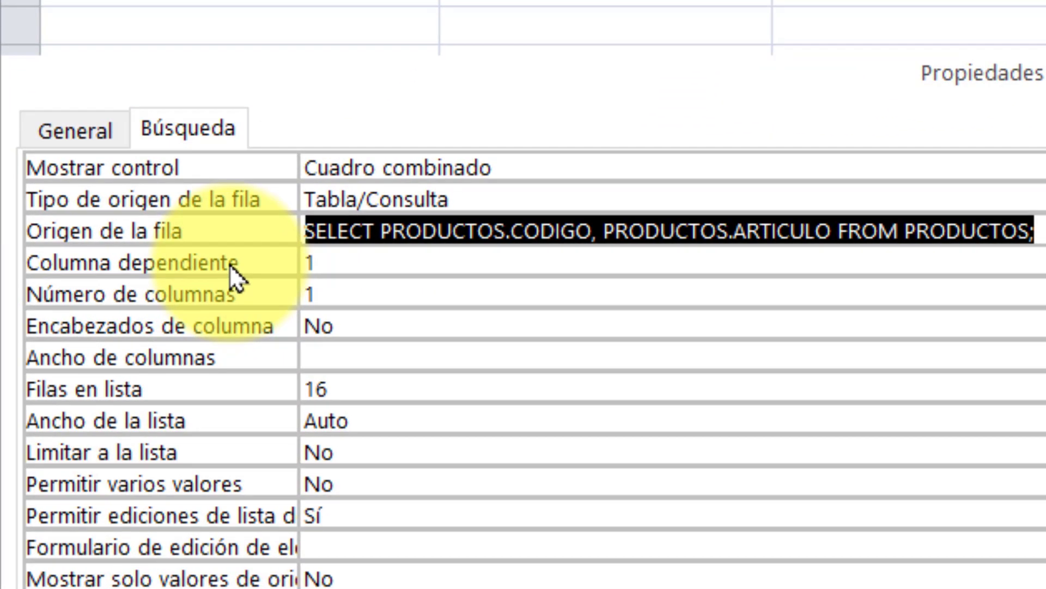
pyautogui.click(335, 301)
pyautogui.press('BackSpace')
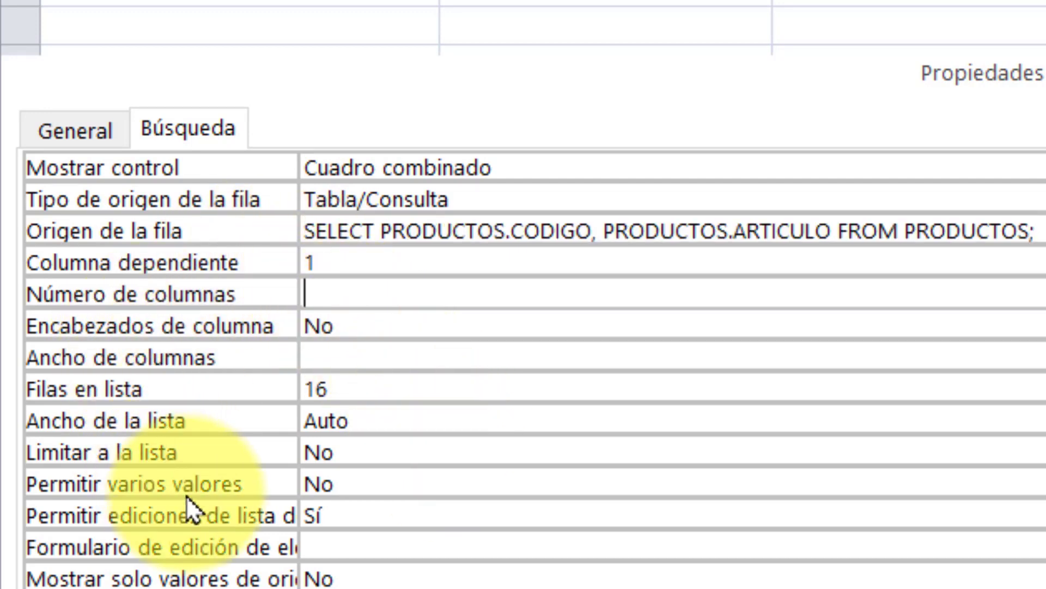
pyautogui.write('2')
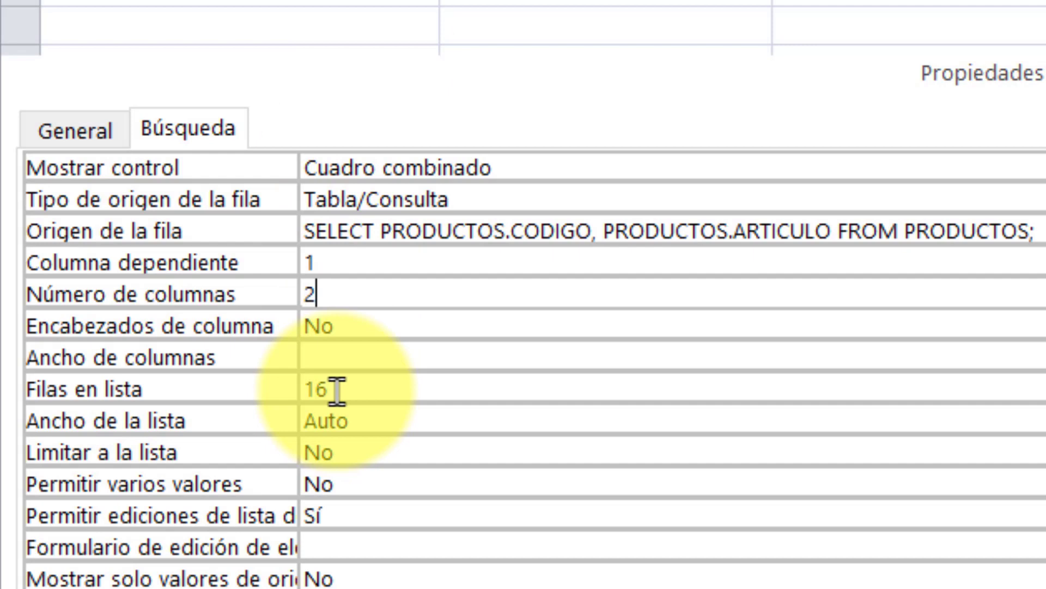
pyautogui.click(366, 451)
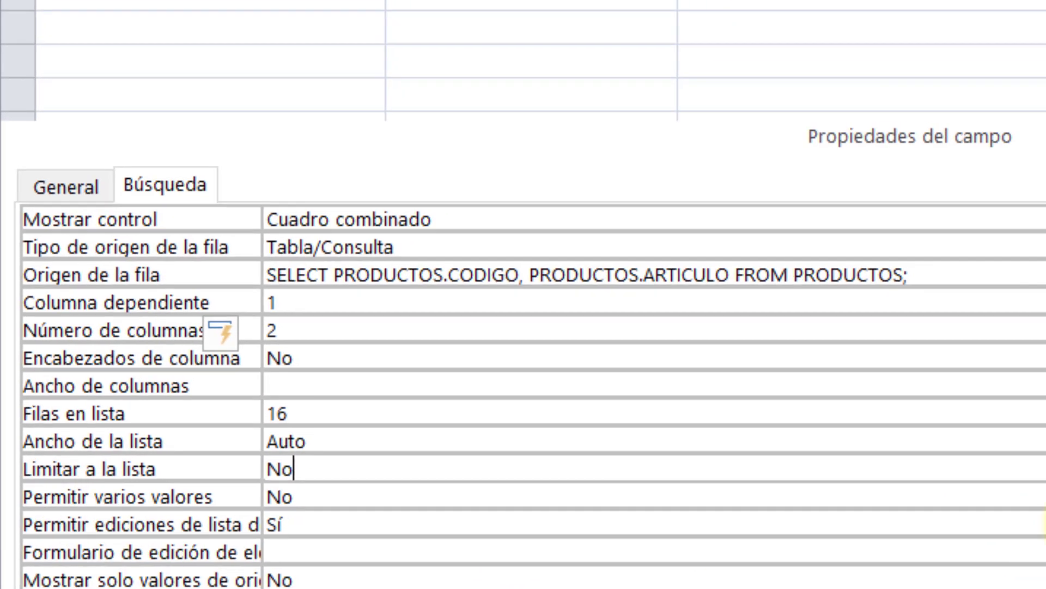
pyautogui.click(993, 495)
pyautogui.click(878, 521)
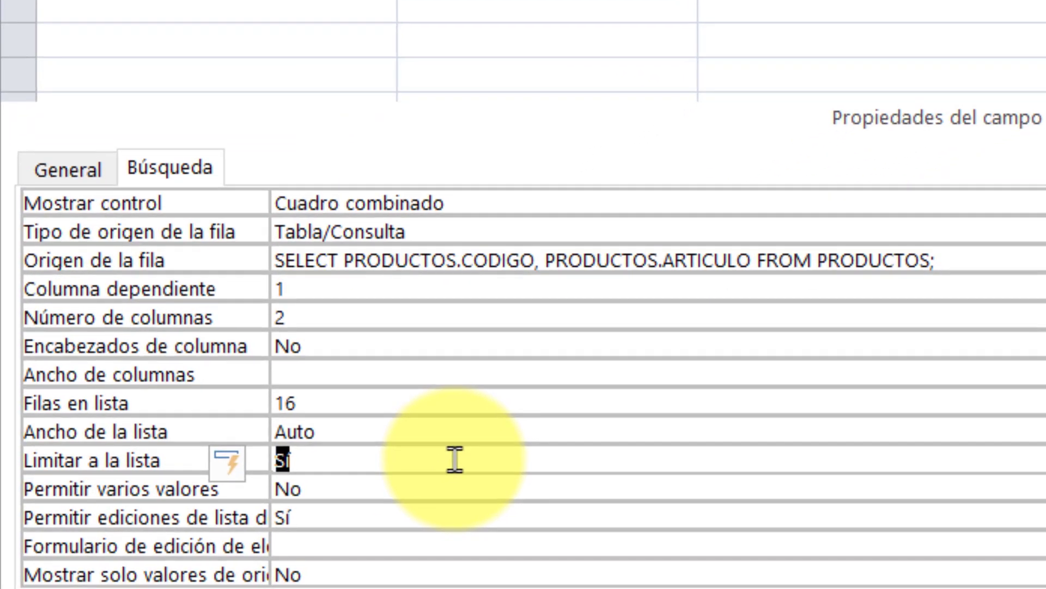
# - Switch DETALLE ALBARANES 2023 to datasheet view and pick code CH0004 from the CODIGO list
pyautogui.rightClick(197, 93)
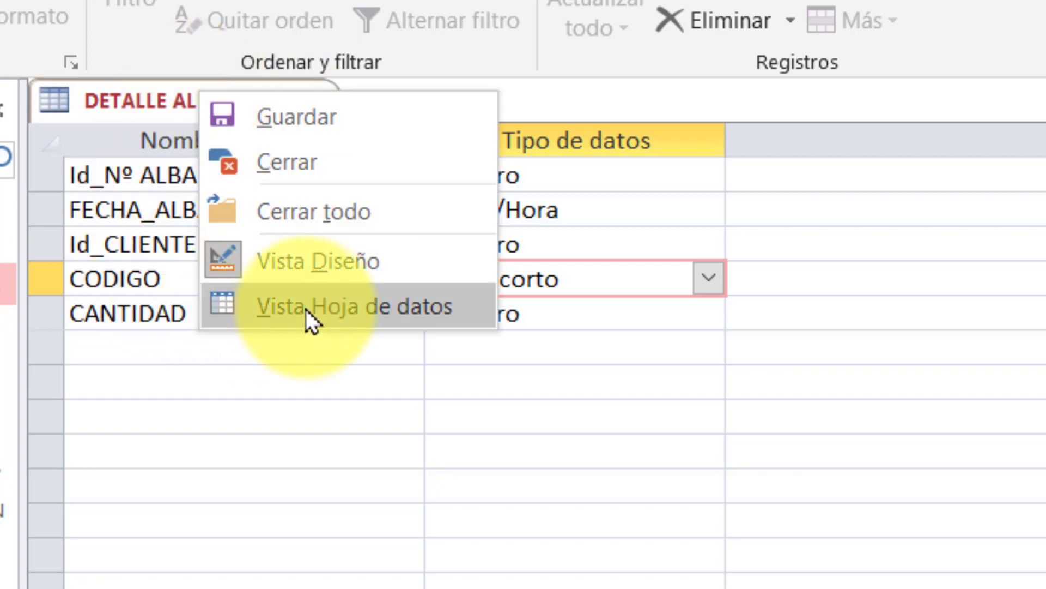
pyautogui.click(306, 309)
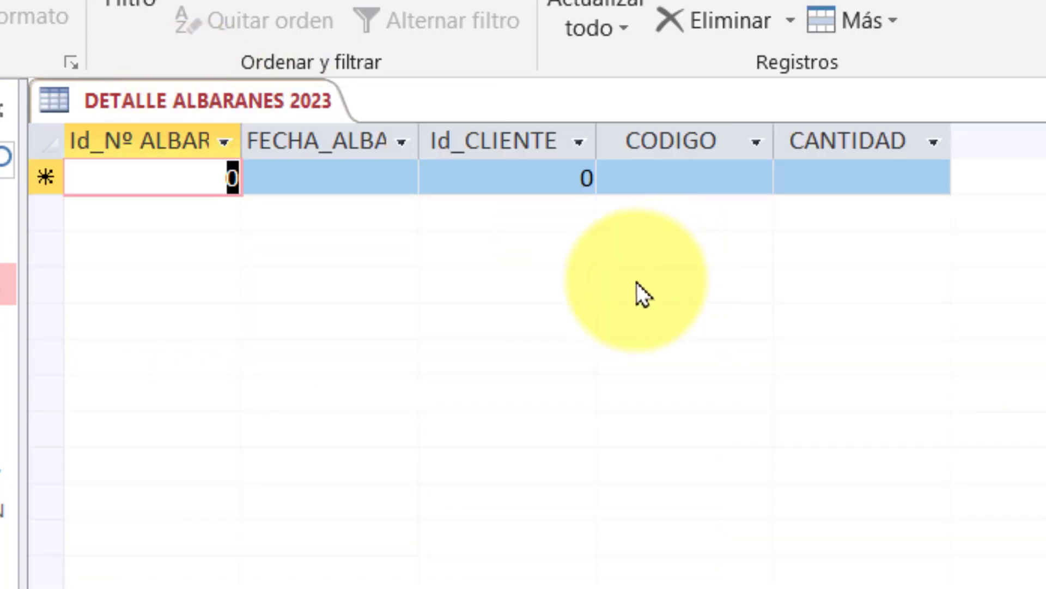
pyautogui.click(700, 176)
pyautogui.click(754, 174)
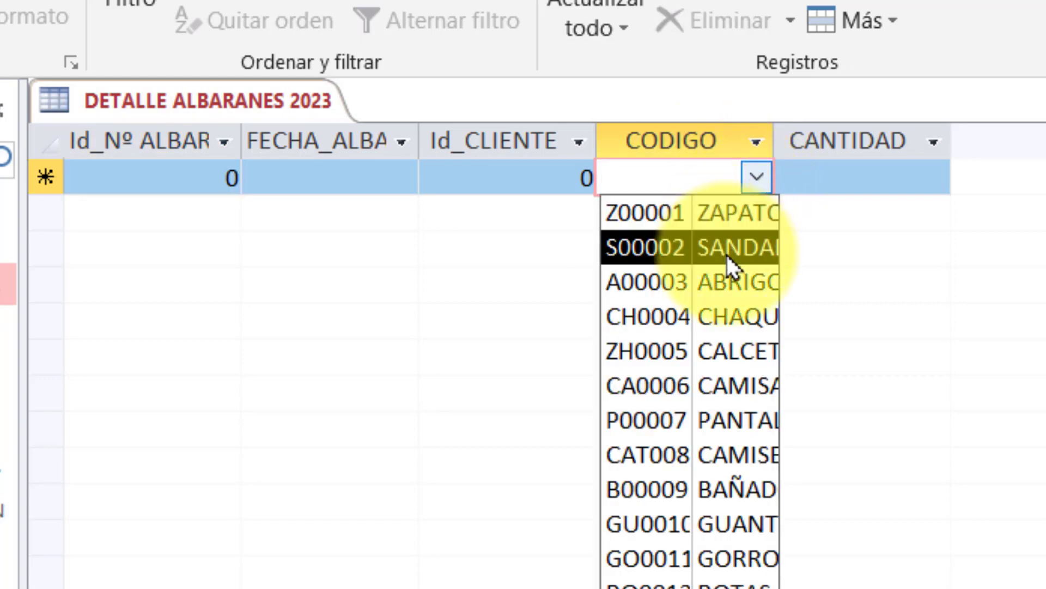
pyautogui.click(725, 310)
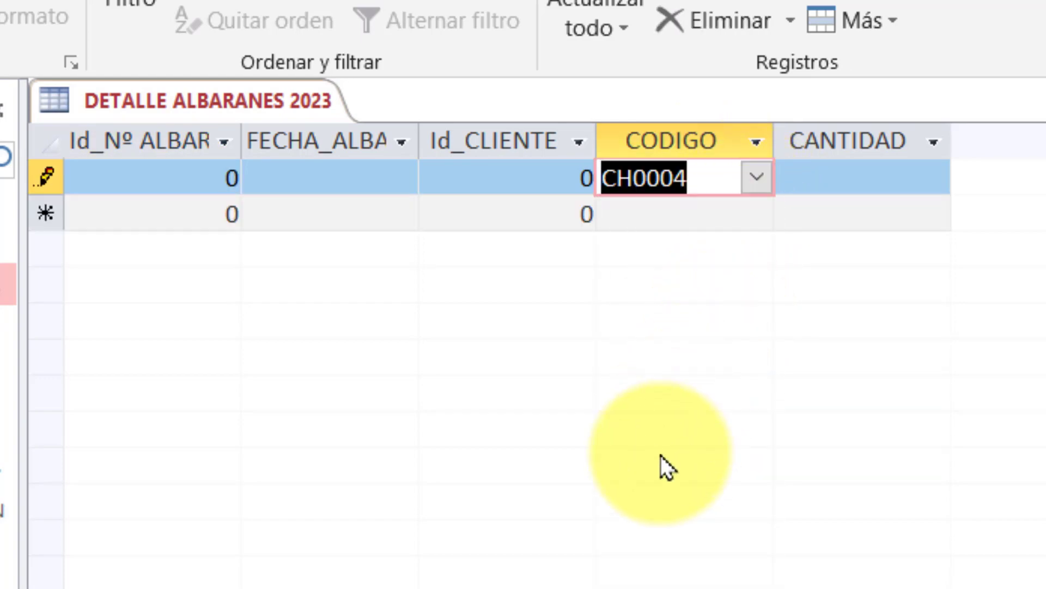
# - Enter the unlisted code WEER, dismiss the not-in-list error, and leave CODIGO empty
pyautogui.press('BackSpace')
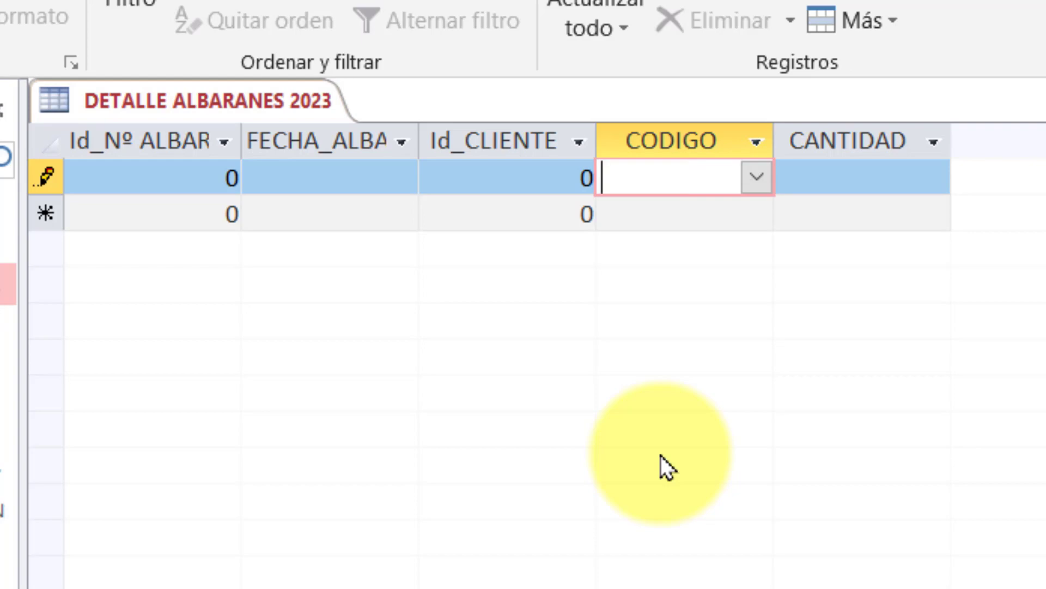
pyautogui.write('WEER')
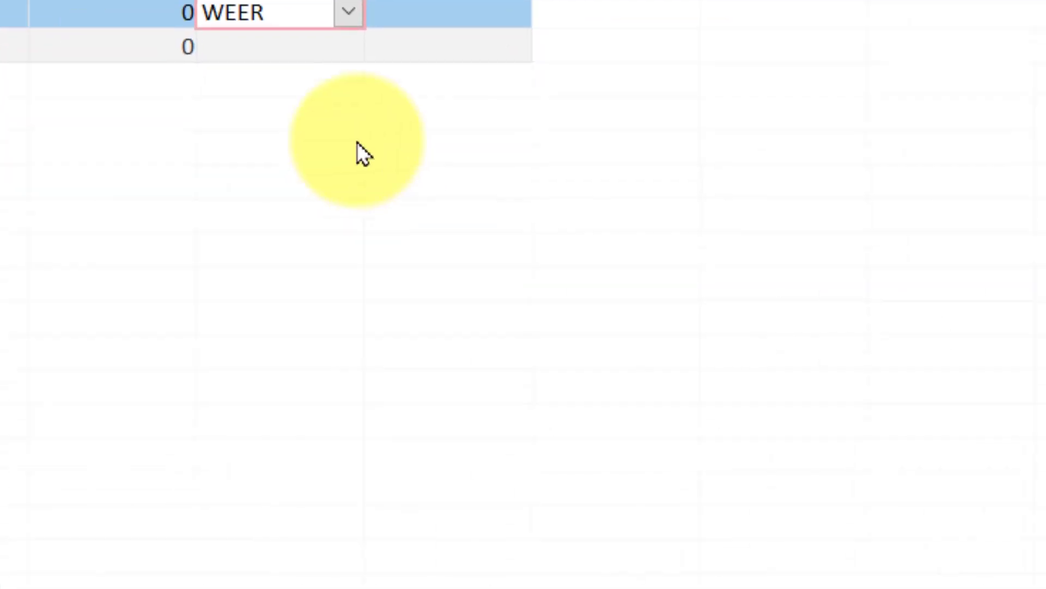
pyautogui.press('Return')
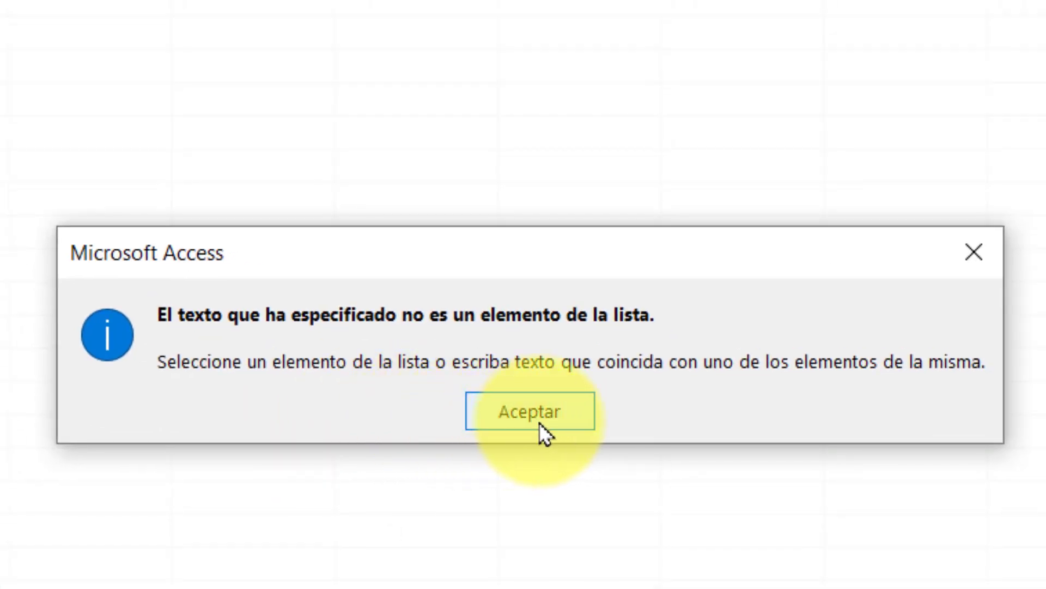
pyautogui.click(539, 423)
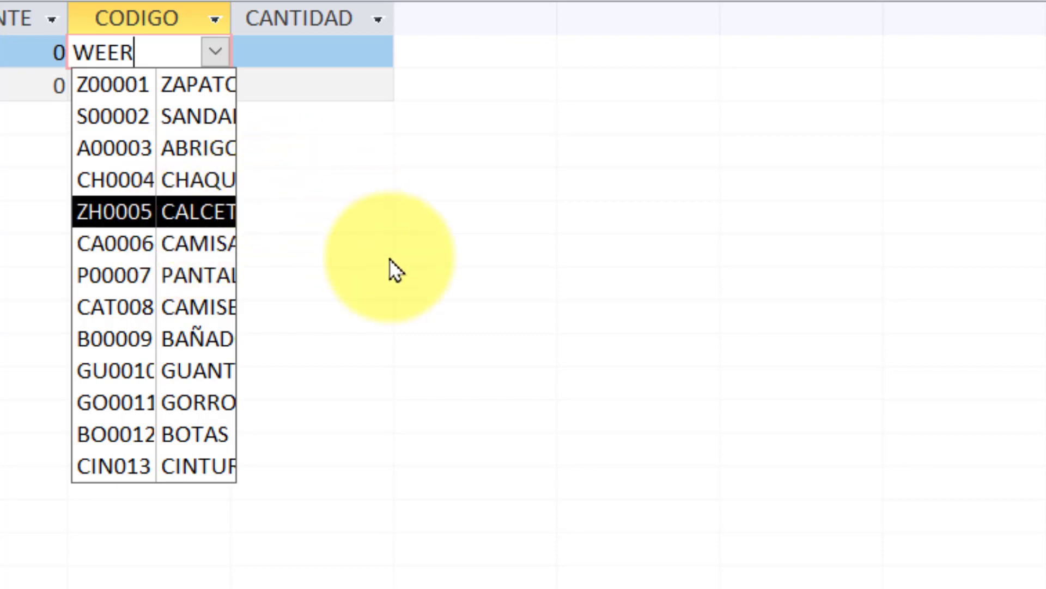
pyautogui.press('BackSpace')
pyautogui.press('BackSpace')
pyautogui.press('BackSpace')
pyautogui.click(391, 184)
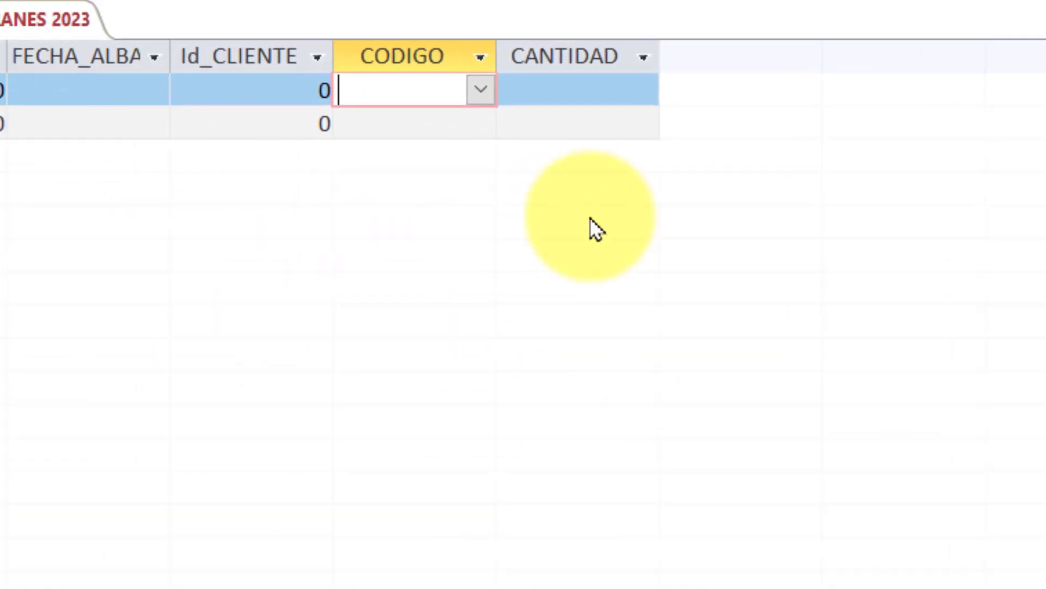
# - Return to design view and insert a new ARTICULO field above CANTIDAD
pyautogui.rightClick(243, 50)
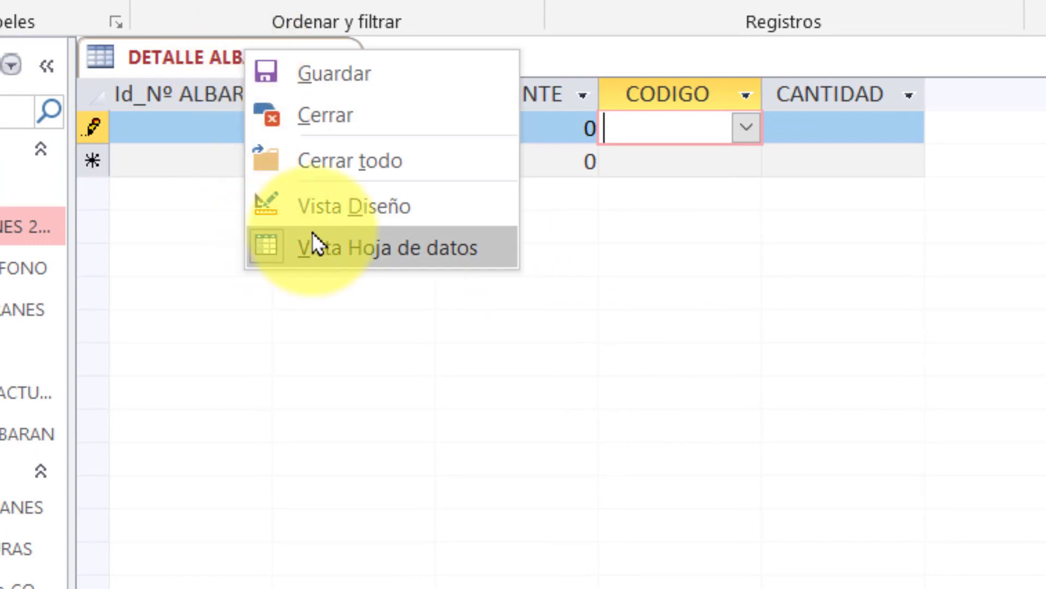
pyautogui.click(375, 202)
pyautogui.click(375, 197)
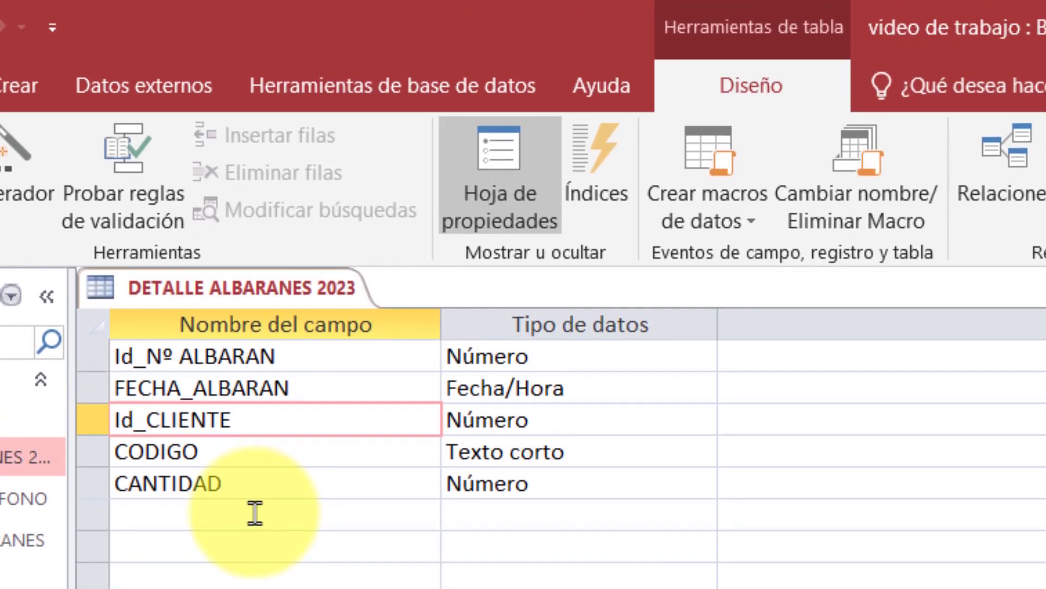
pyautogui.click(186, 488)
pyautogui.click(275, 136)
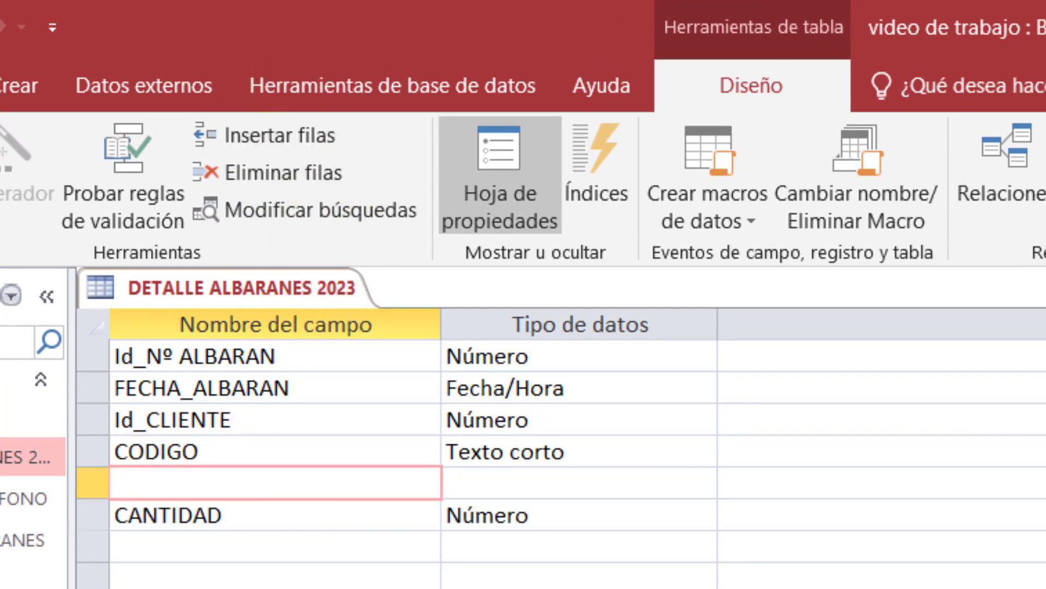
pyautogui.write('ARTICULO')
pyautogui.press('Tab')
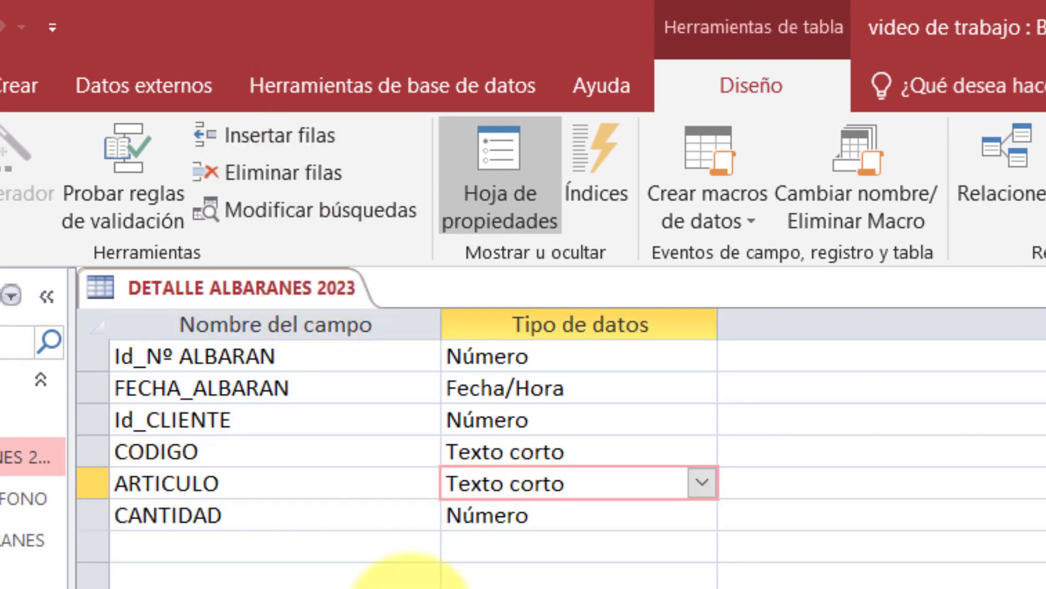
# - Make ARTICULO display as a Cuadro combinado and launch the query builder for its row source
pyautogui.click(178, 156)
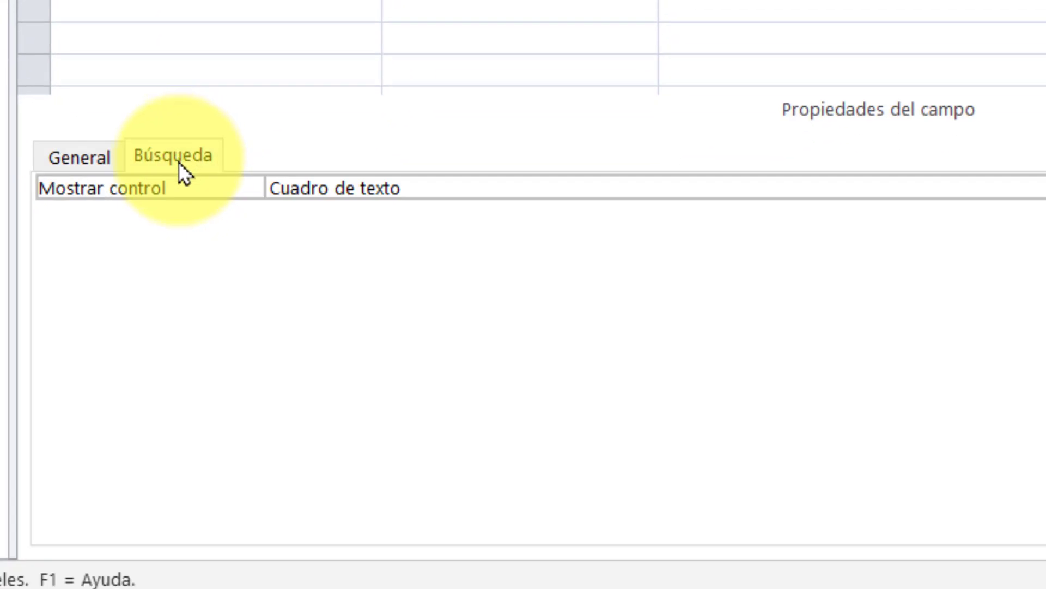
pyautogui.click(486, 194)
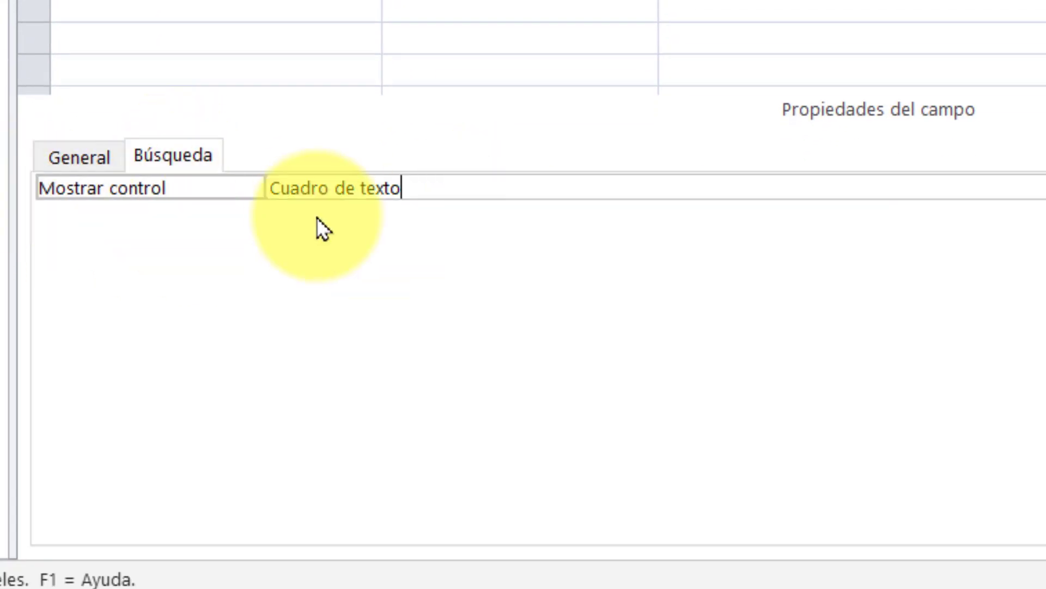
pyautogui.click(982, 271)
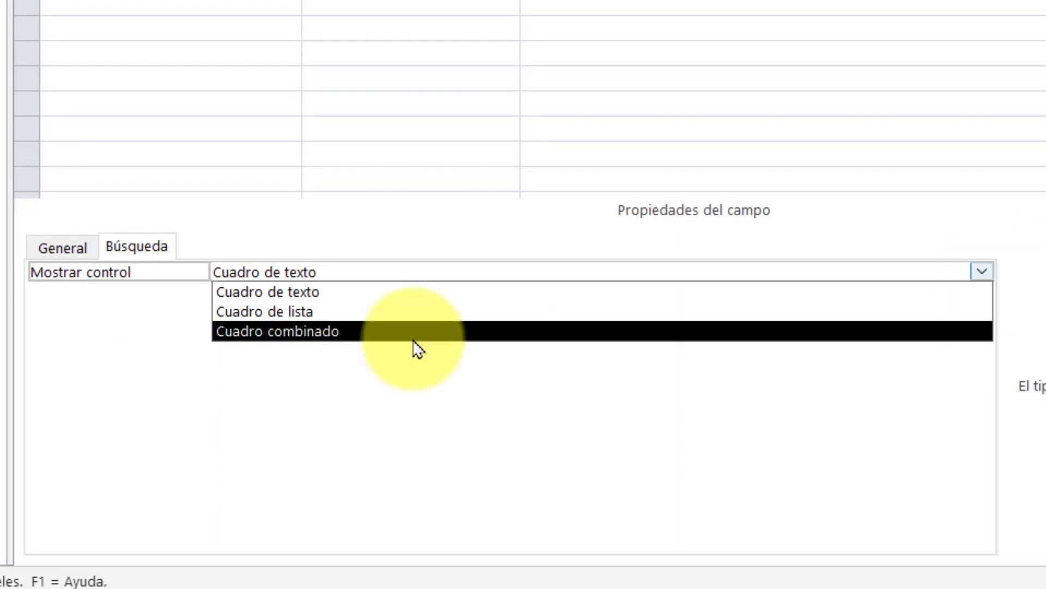
pyautogui.click(417, 349)
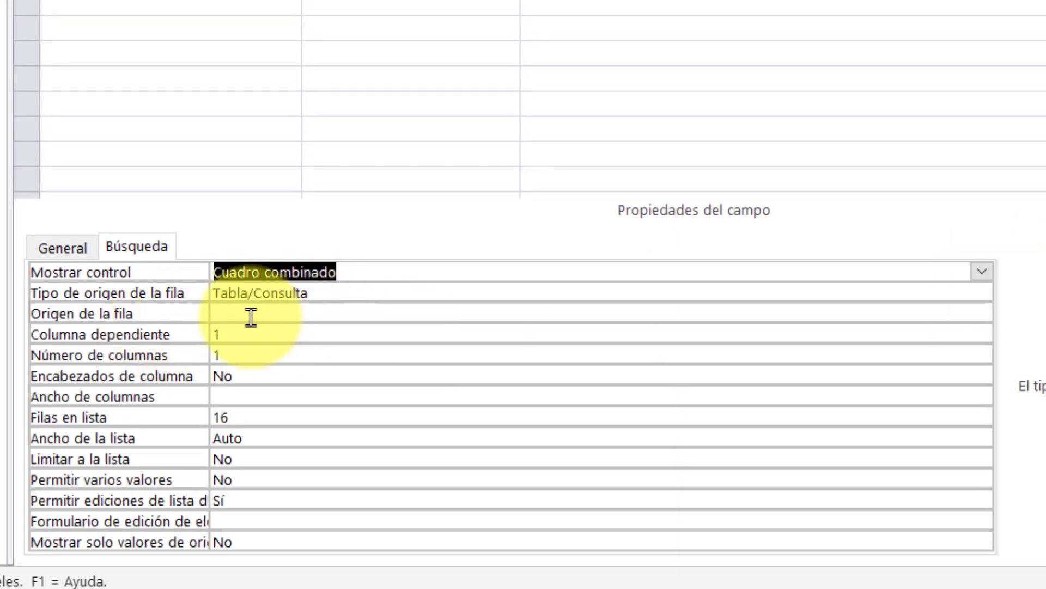
pyautogui.click(253, 320)
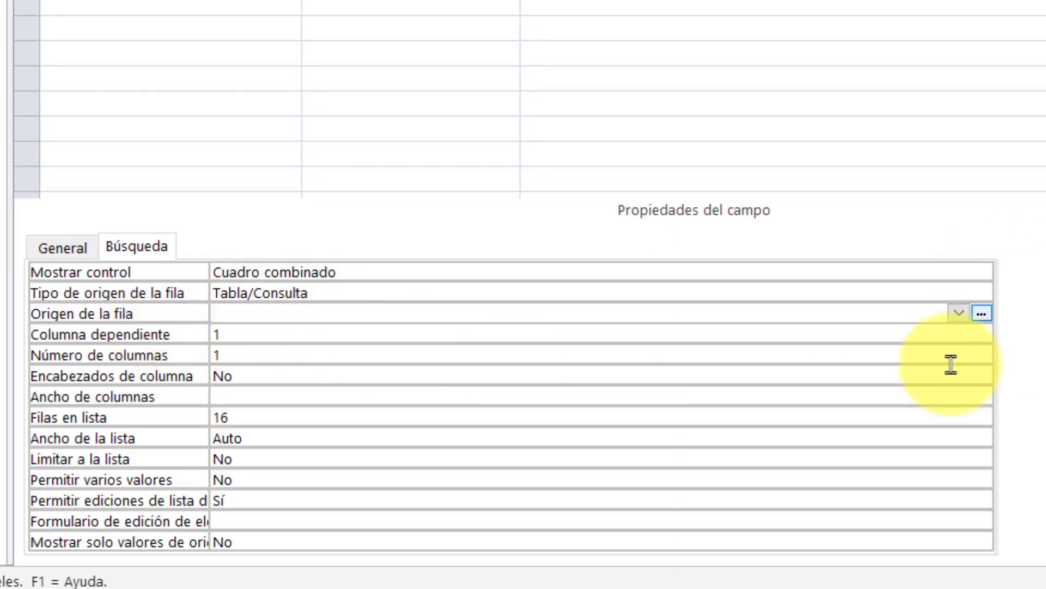
pyautogui.click(982, 313)
# - Build and save a row-source query listing ARTICULO and CODIGO from PRODUCTOS
pyautogui.click(721, 158)
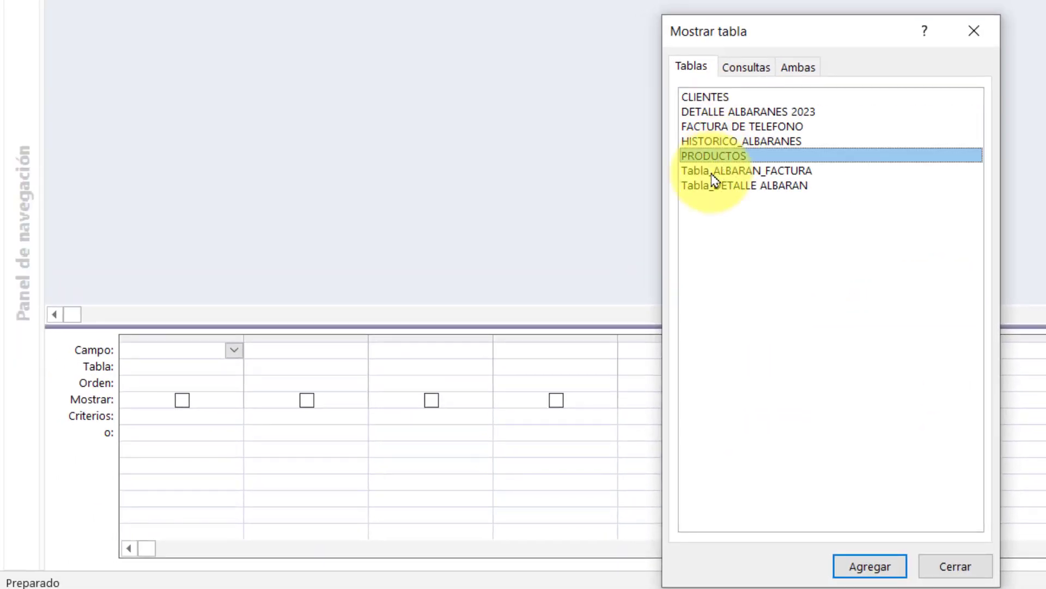
pyautogui.click(847, 564)
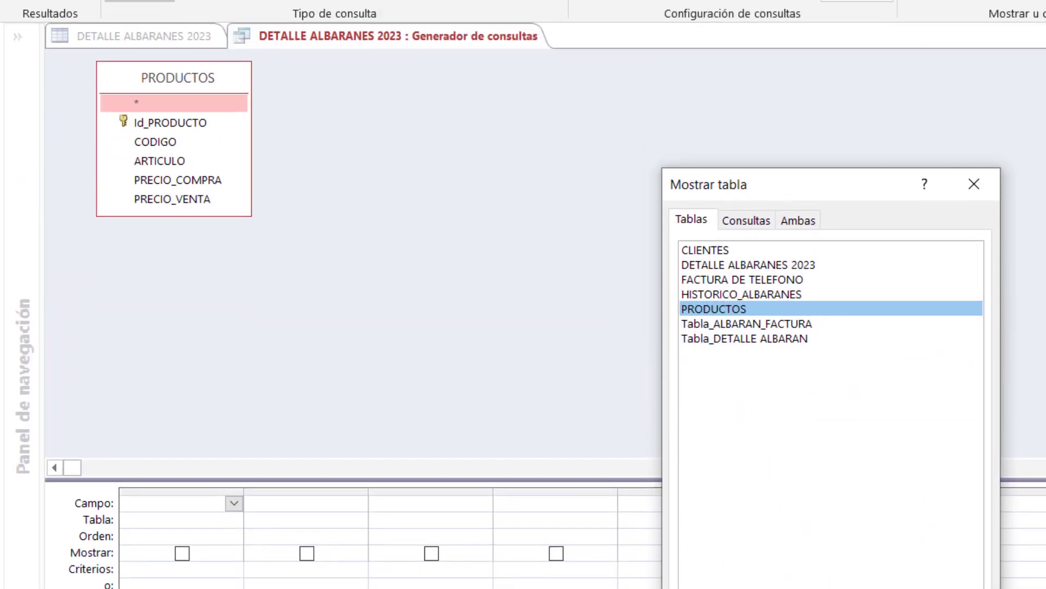
pyautogui.click(974, 174)
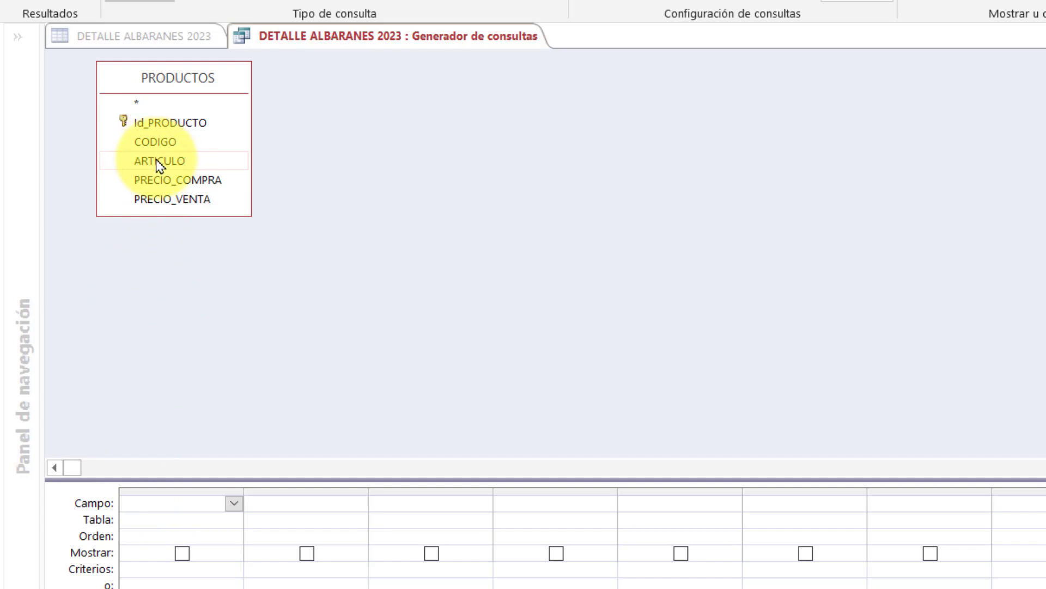
pyautogui.moveTo(157, 161); pyautogui.dragTo(164, 505)
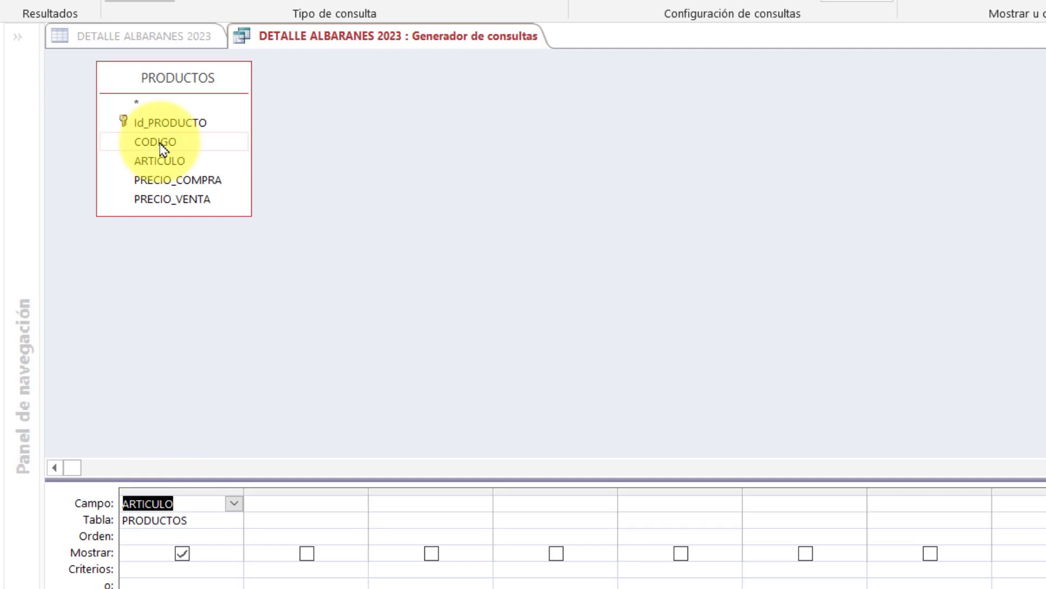
pyautogui.moveTo(162, 142); pyautogui.dragTo(294, 509)
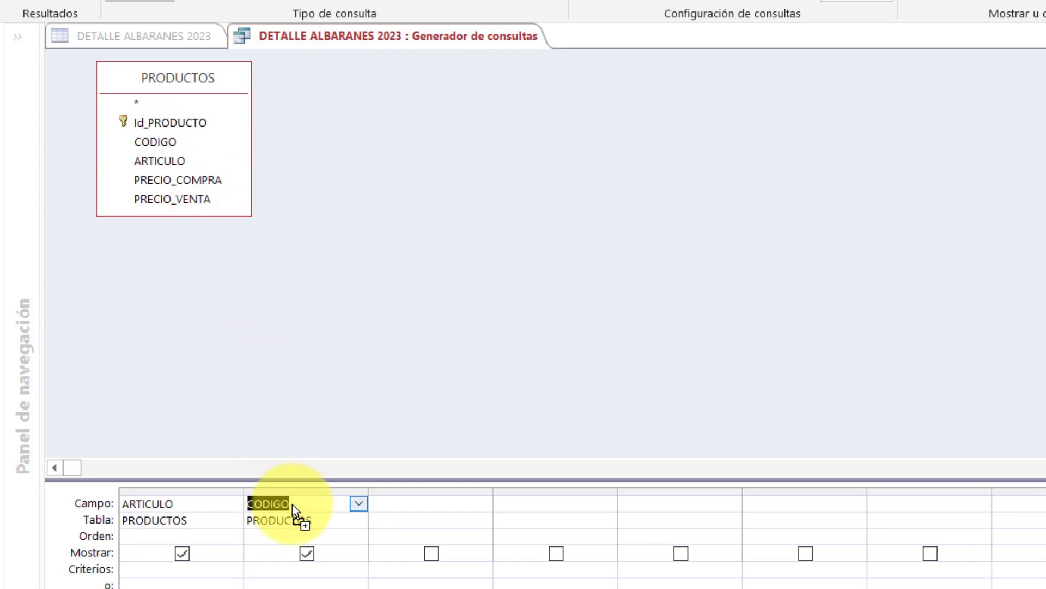
pyautogui.rightClick(352, 33)
pyautogui.click(410, 45)
pyautogui.rightClick(389, 43)
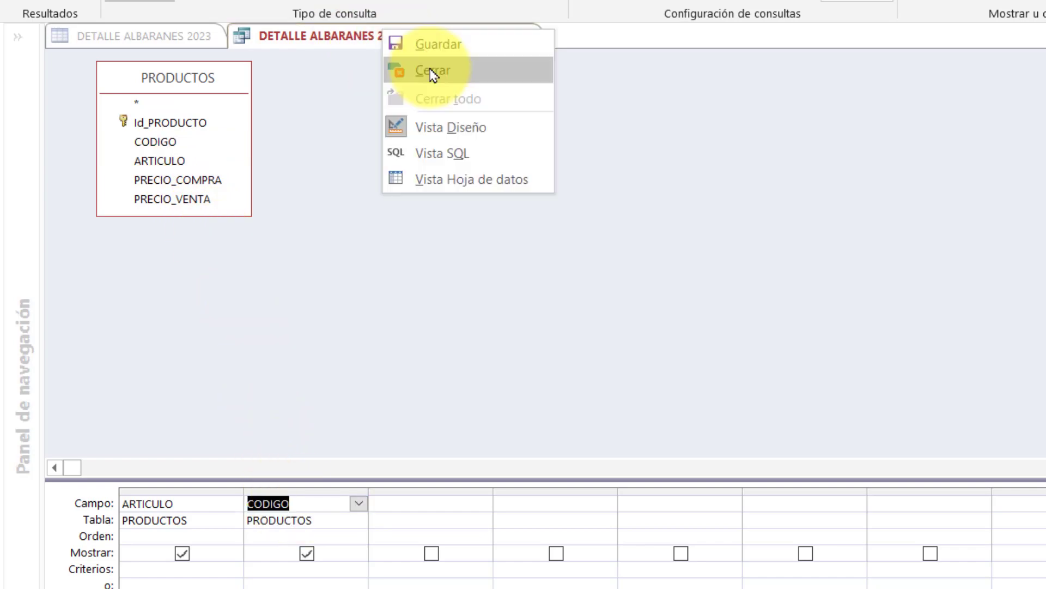
pyautogui.click(429, 70)
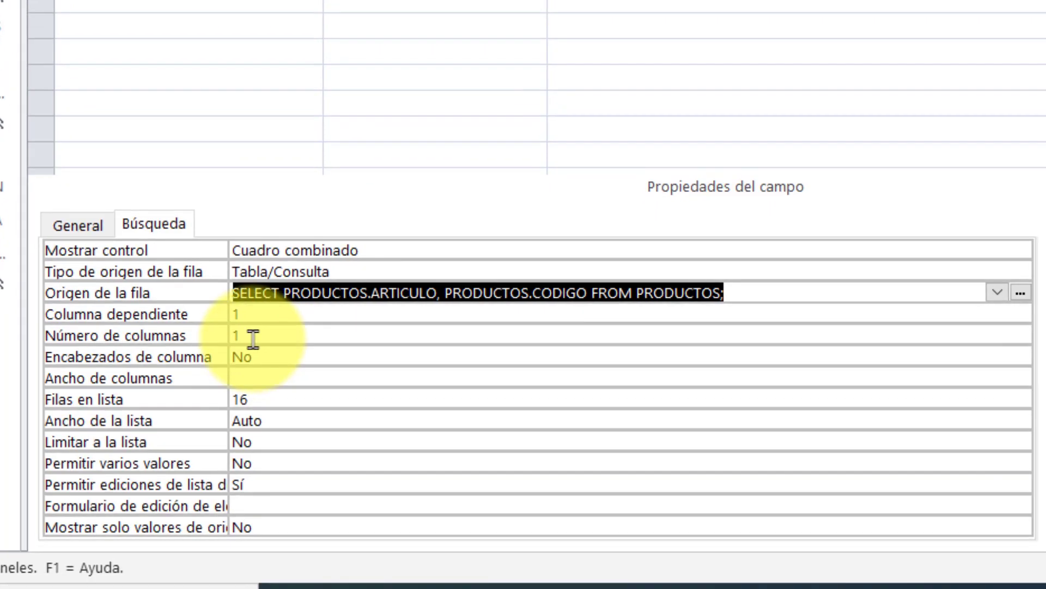
# - Set ARTICULO's lookup to 2 columns with Limitar a la lista set to Sí
pyautogui.click(256, 354)
pyautogui.press('BackSpace')
pyautogui.write('2')
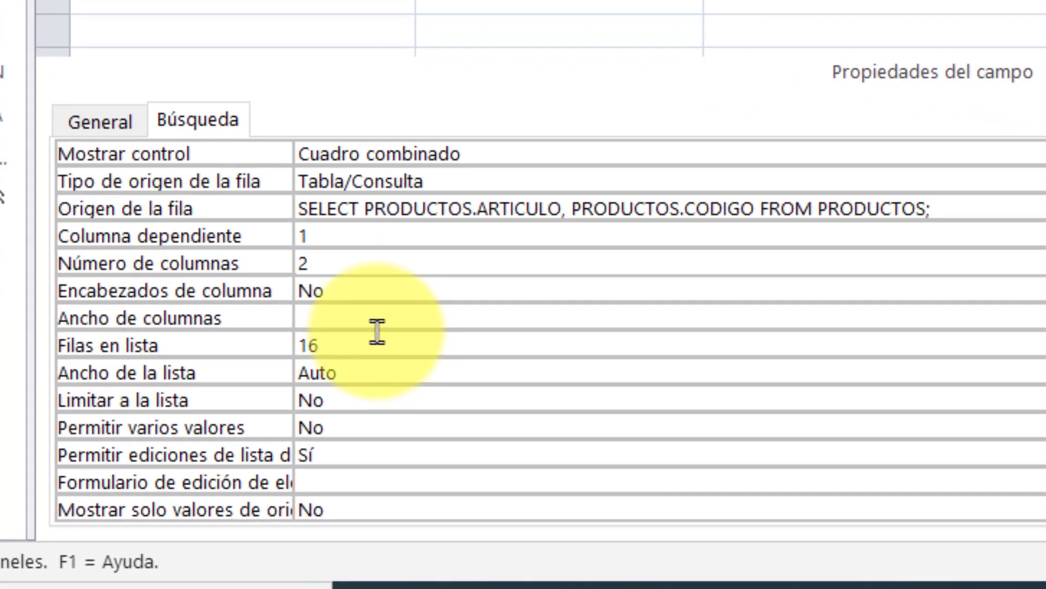
pyautogui.click(337, 401)
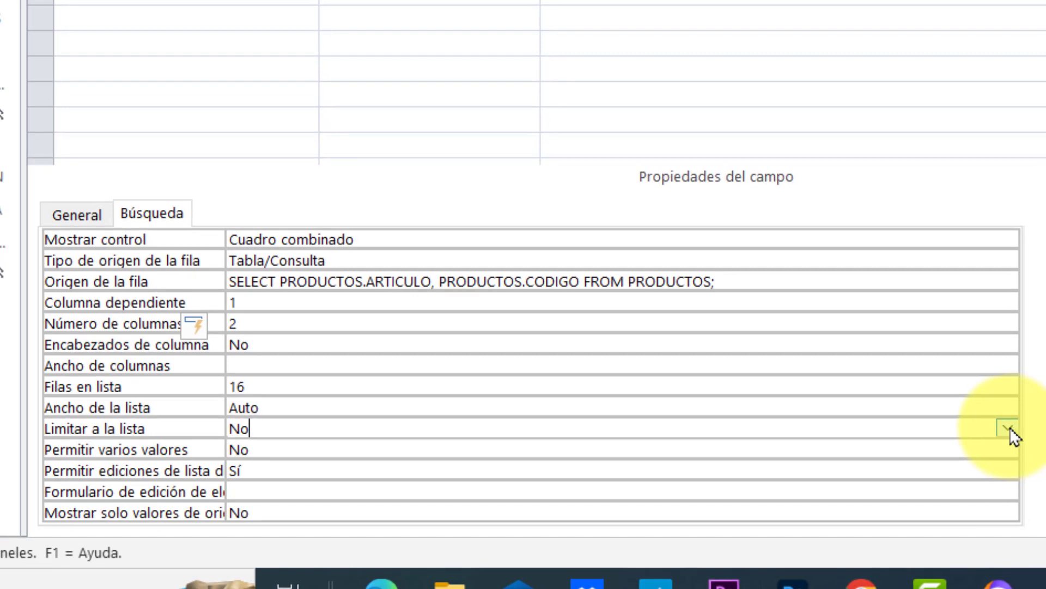
pyautogui.click(1008, 427)
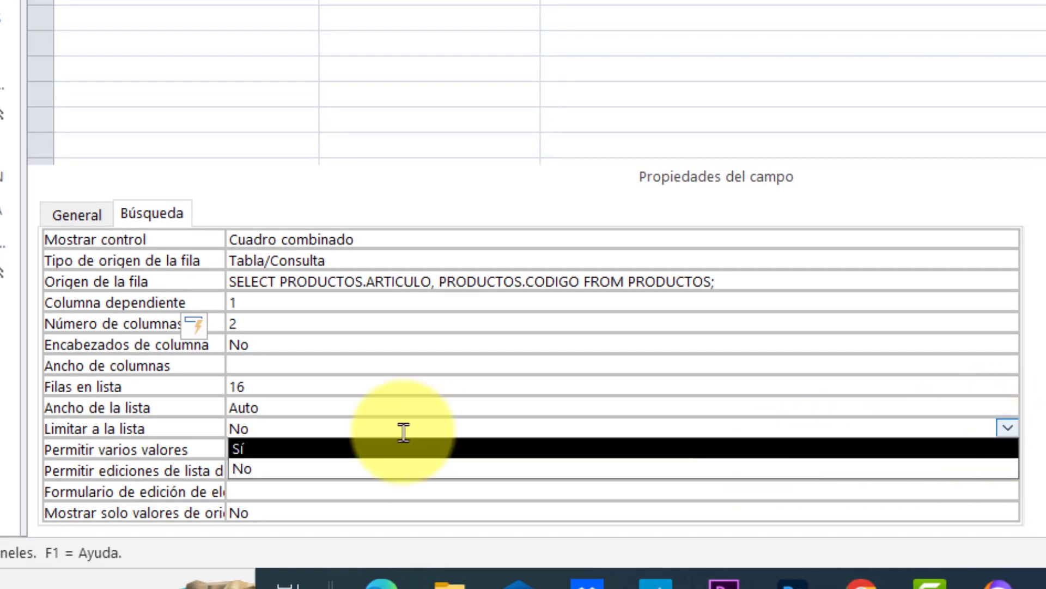
pyautogui.click(273, 448)
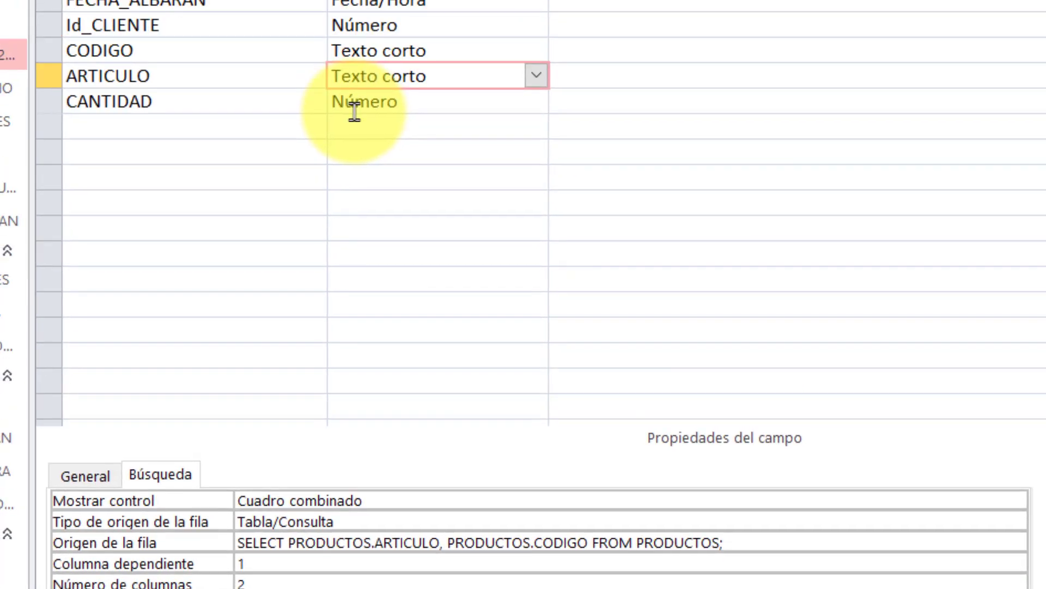
# - Save the table design and check the ARTICULO dropdown in the datasheet
pyautogui.rightClick(184, 74)
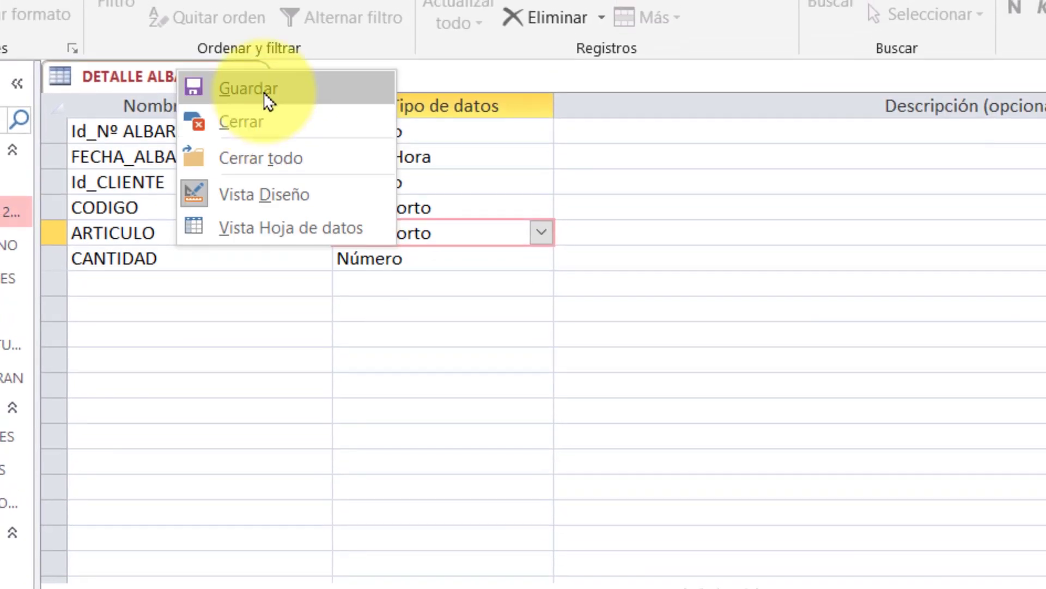
pyautogui.click(264, 92)
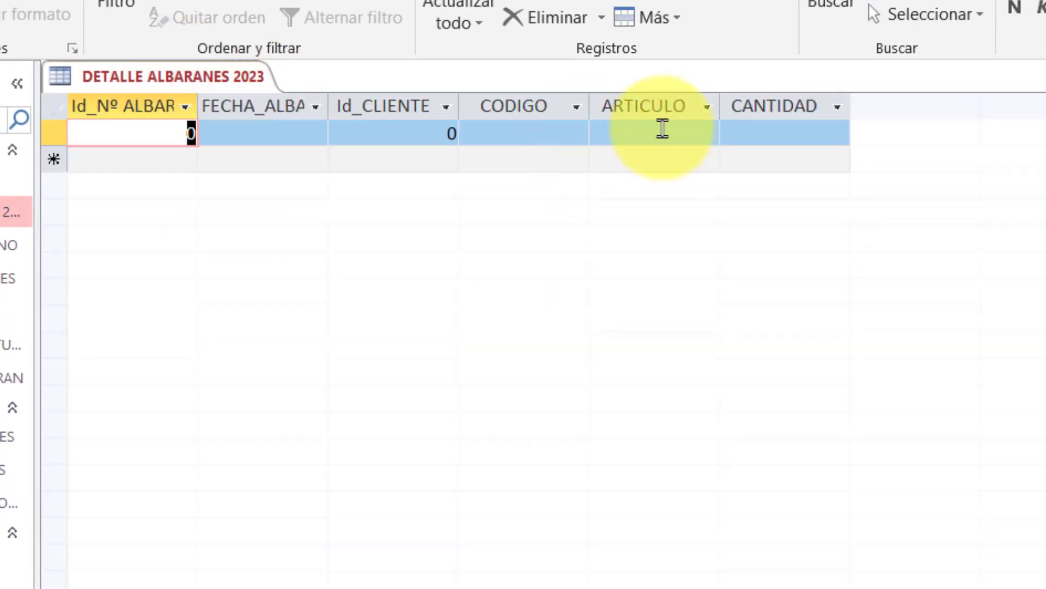
pyautogui.click(662, 131)
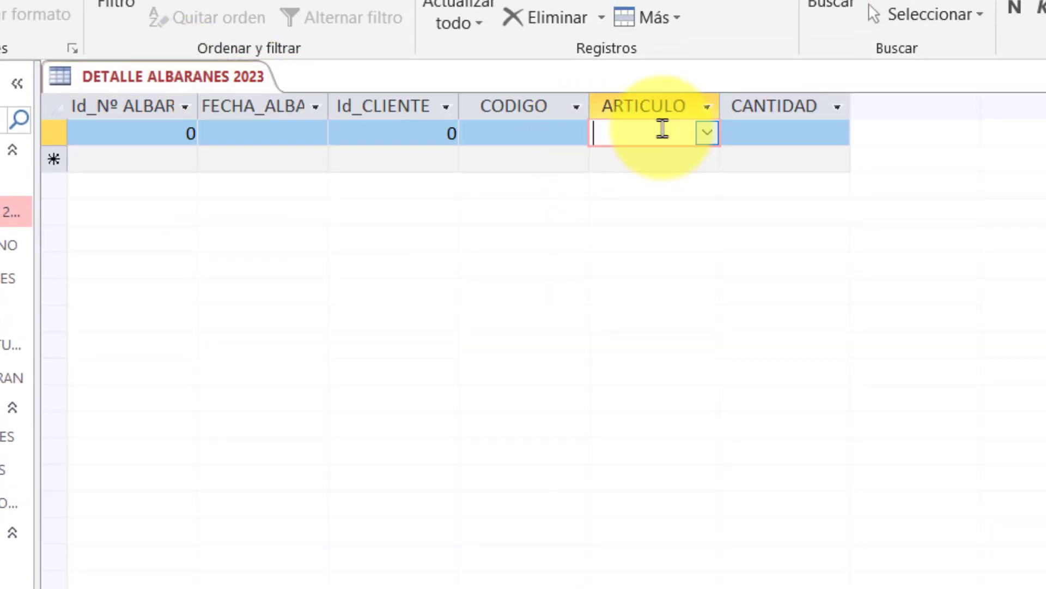
pyautogui.click(707, 134)
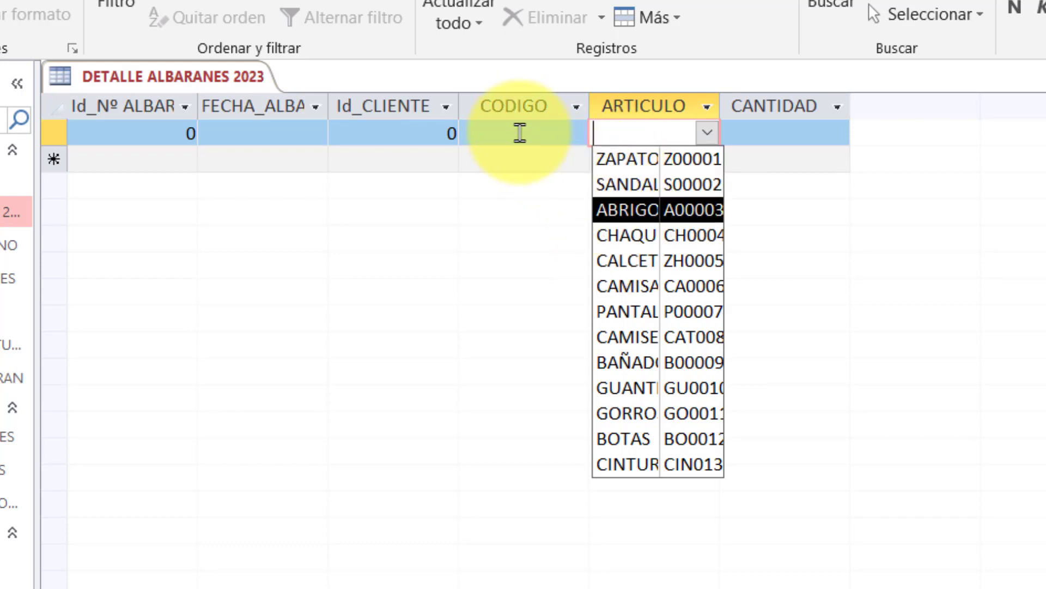
# - Test the lookups by picking code A00003 and article ABRIGOS in the new record
pyautogui.click(572, 134)
pyautogui.click(572, 133)
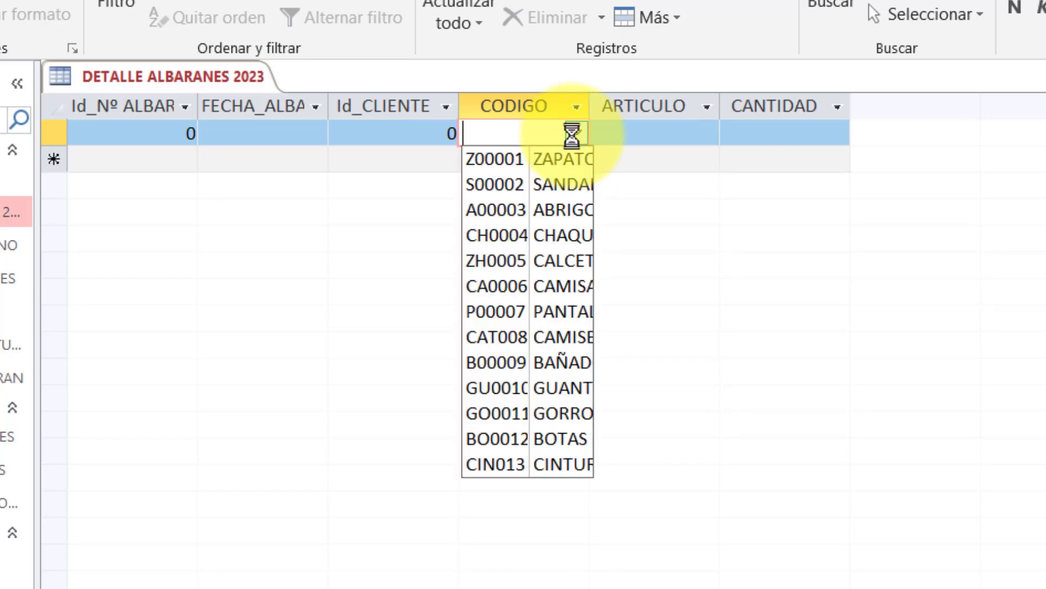
pyautogui.click(517, 210)
pyautogui.click(686, 127)
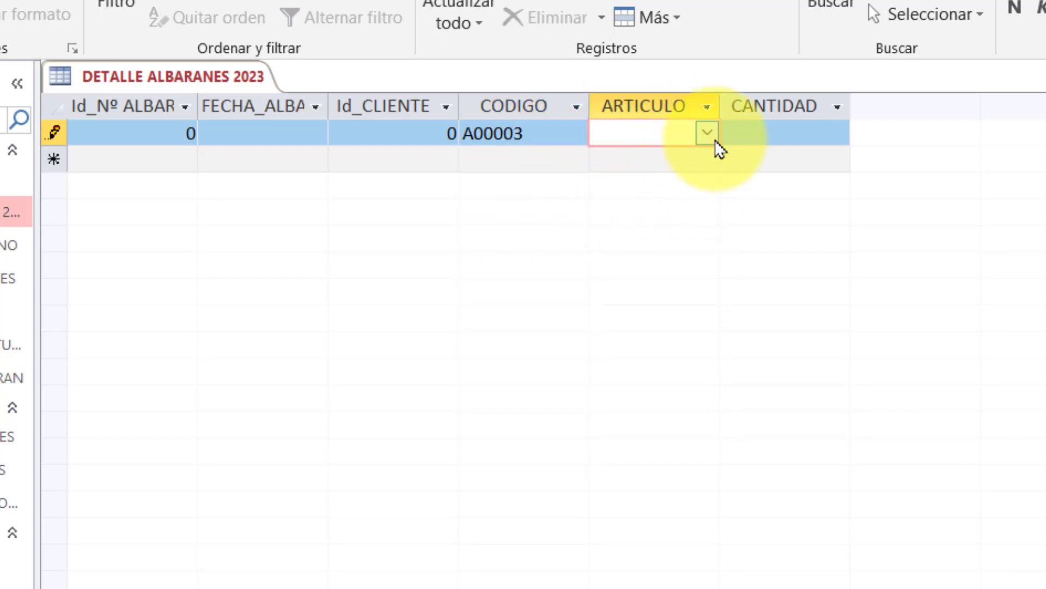
pyautogui.click(708, 134)
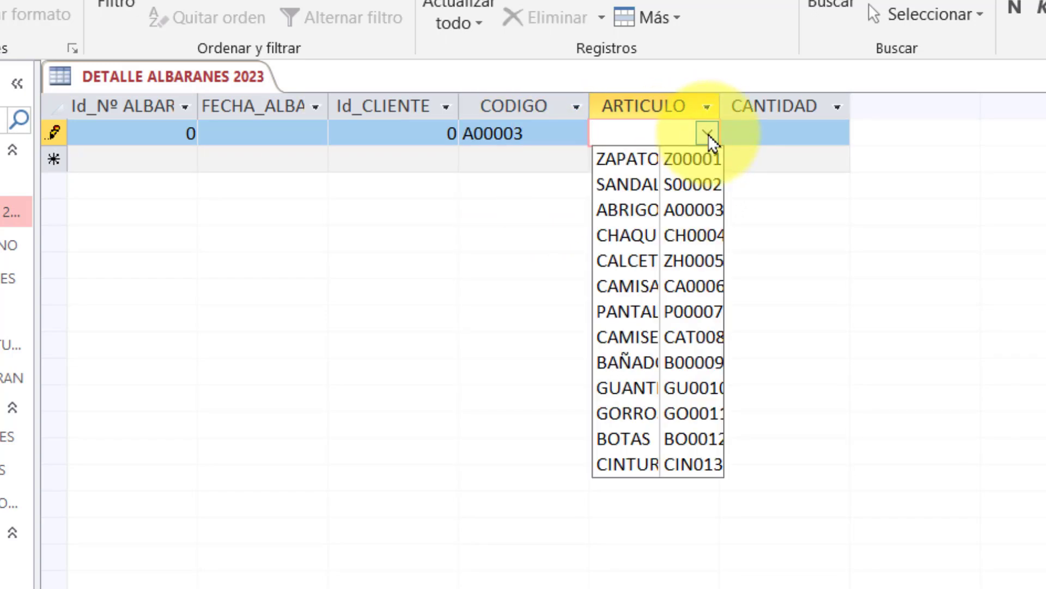
pyautogui.click(644, 212)
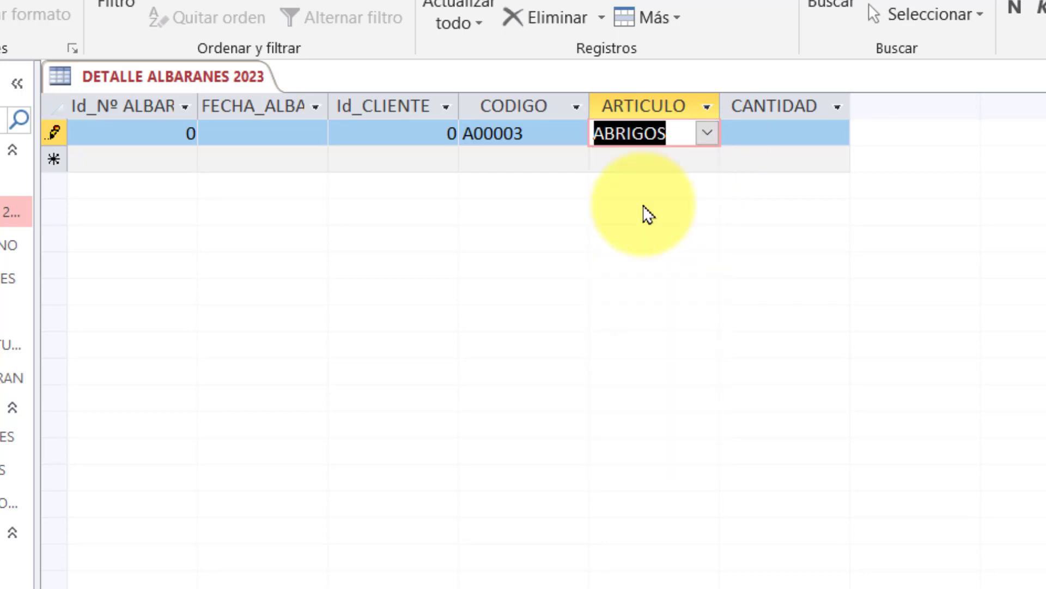
# - Delete the ABRIGOS and A00003 test values, leaving both cells empty
pyautogui.press('Delete')
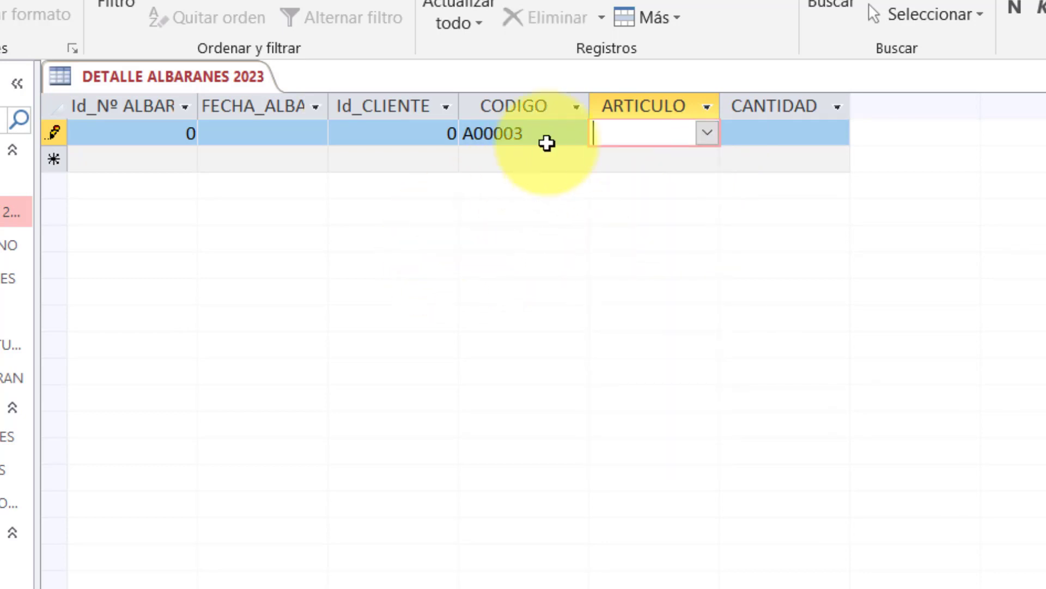
pyautogui.click(560, 128)
pyautogui.press('BackSpace')
pyautogui.press('BackSpace')
pyautogui.press('BackSpace')
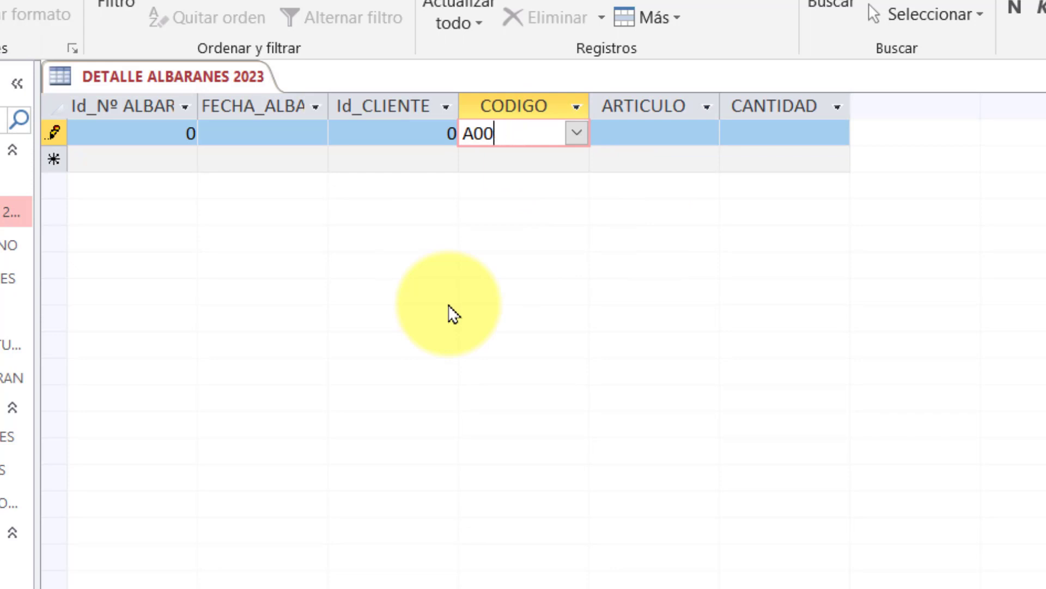
pyautogui.press('BackSpace')
pyautogui.press('BackSpace')
pyautogui.press('BackSpace')
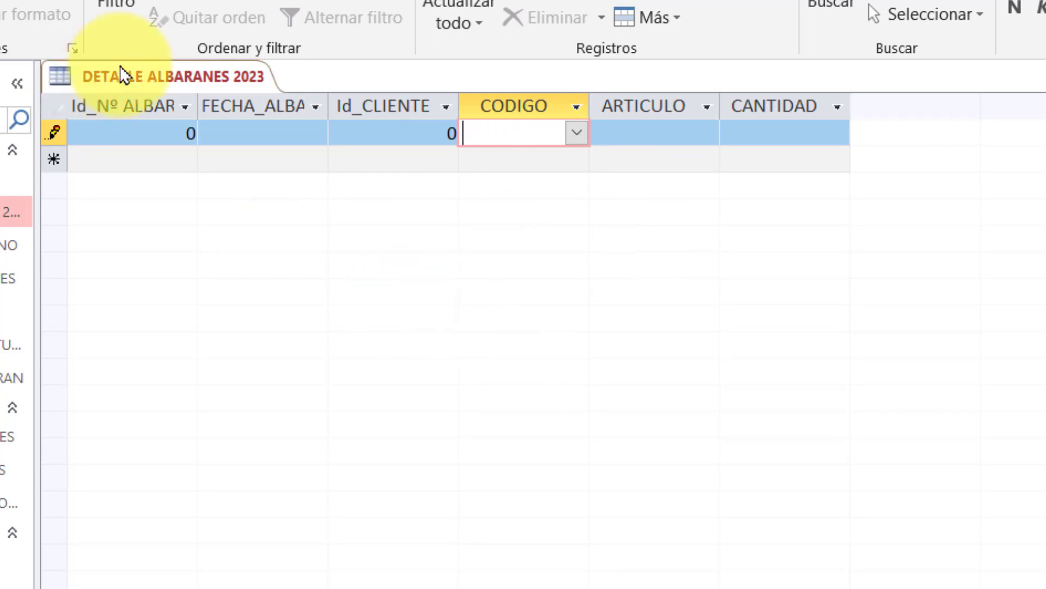
pyautogui.rightClick(143, 76)
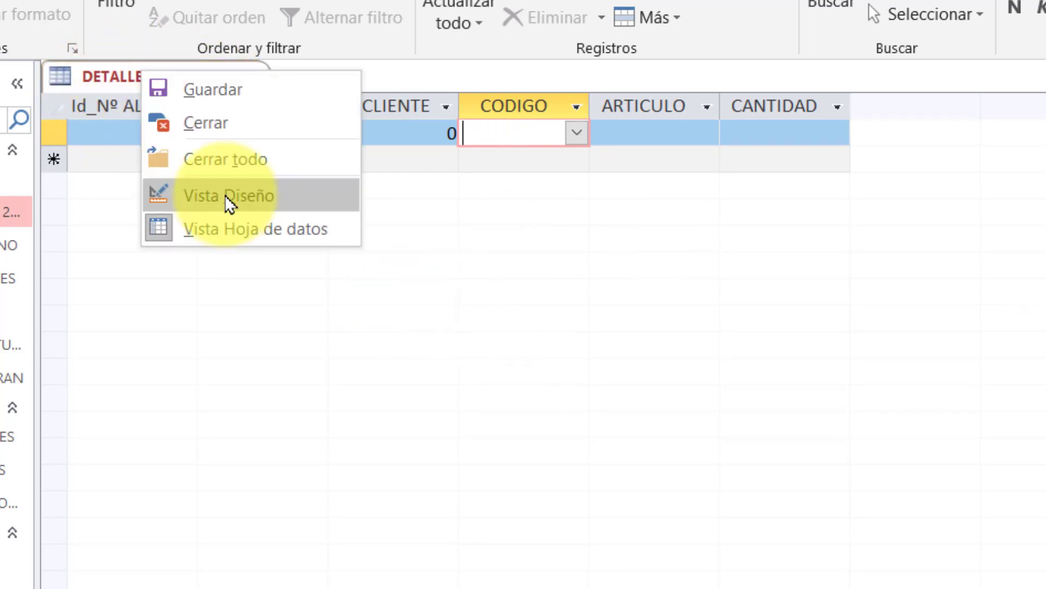
# - In design view, add a PRECIO field below CANTIDAD with data type Número
pyautogui.click(228, 197)
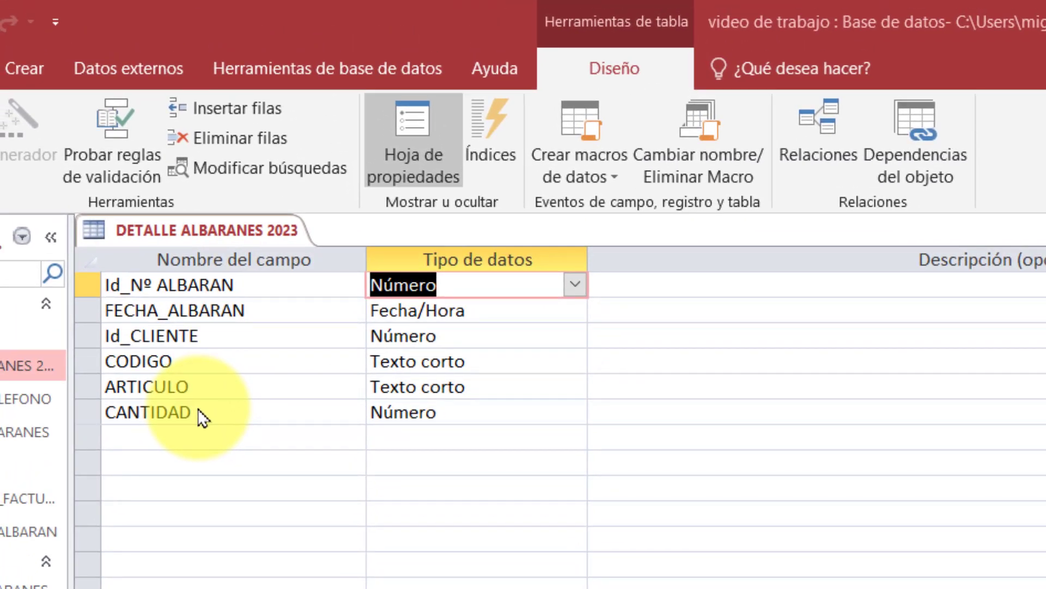
pyautogui.click(148, 438)
pyautogui.write('PRECI')
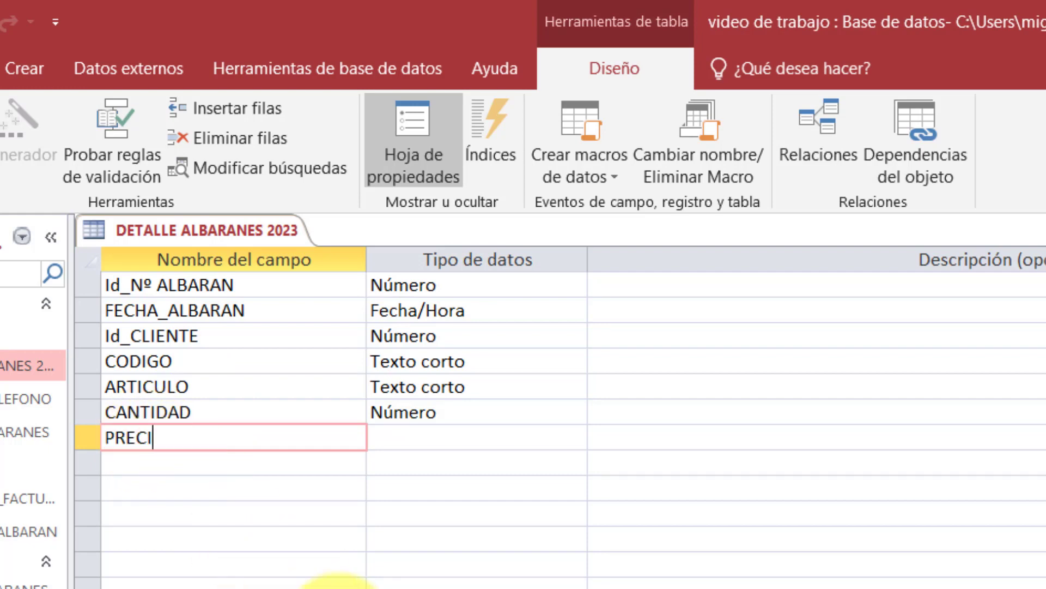
pyautogui.write('O')
pyautogui.press('Tab')
pyautogui.click(574, 440)
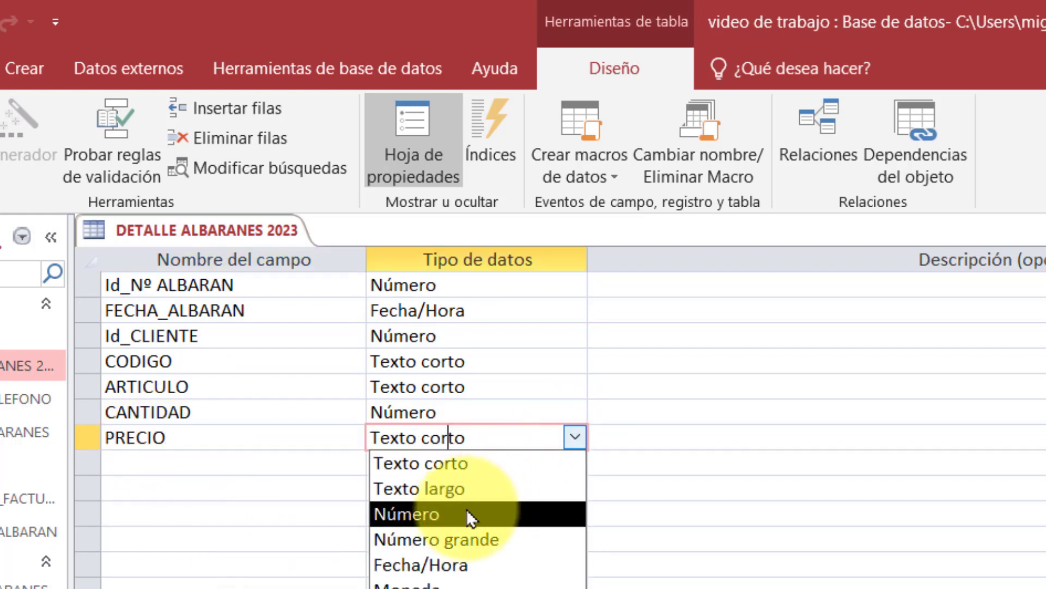
pyautogui.click(460, 514)
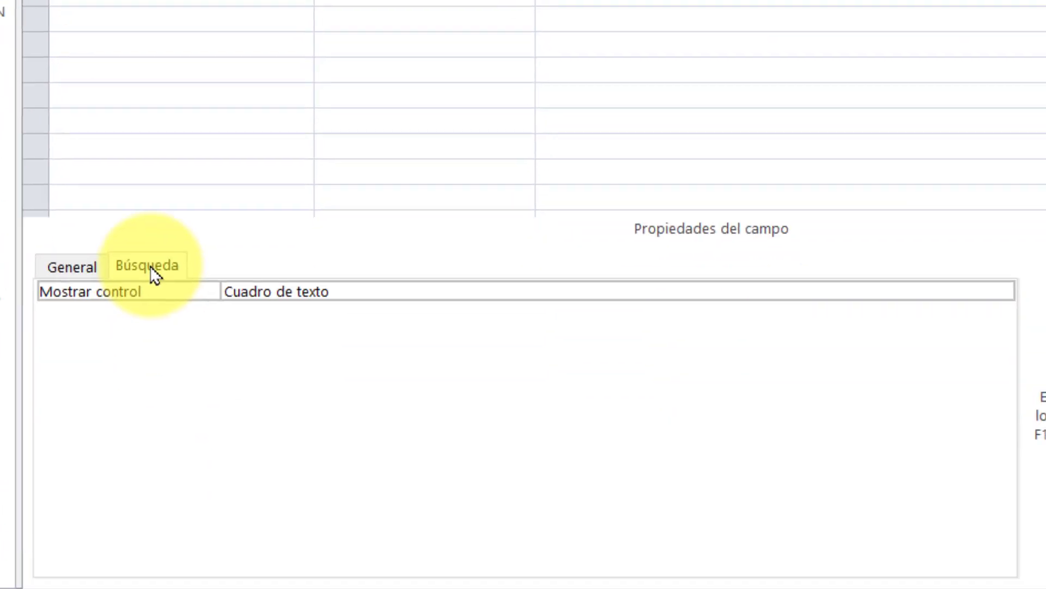
# - Display PRECIO as a Cuadro combinado and start its row-source query from PRODUCTOS
pyautogui.click(990, 203)
pyautogui.click(993, 205)
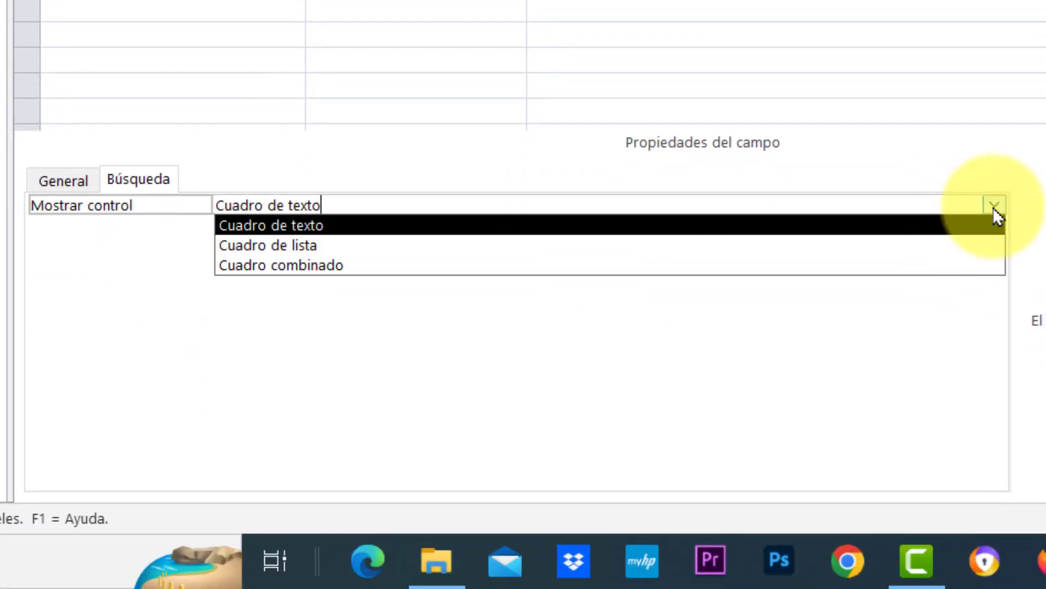
pyautogui.click(423, 269)
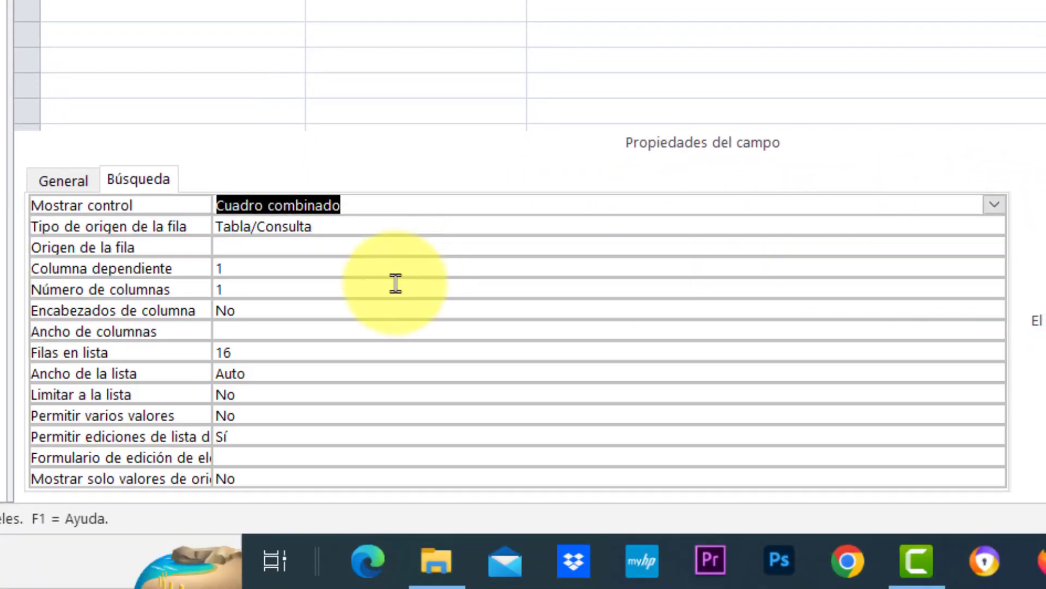
pyautogui.click(307, 250)
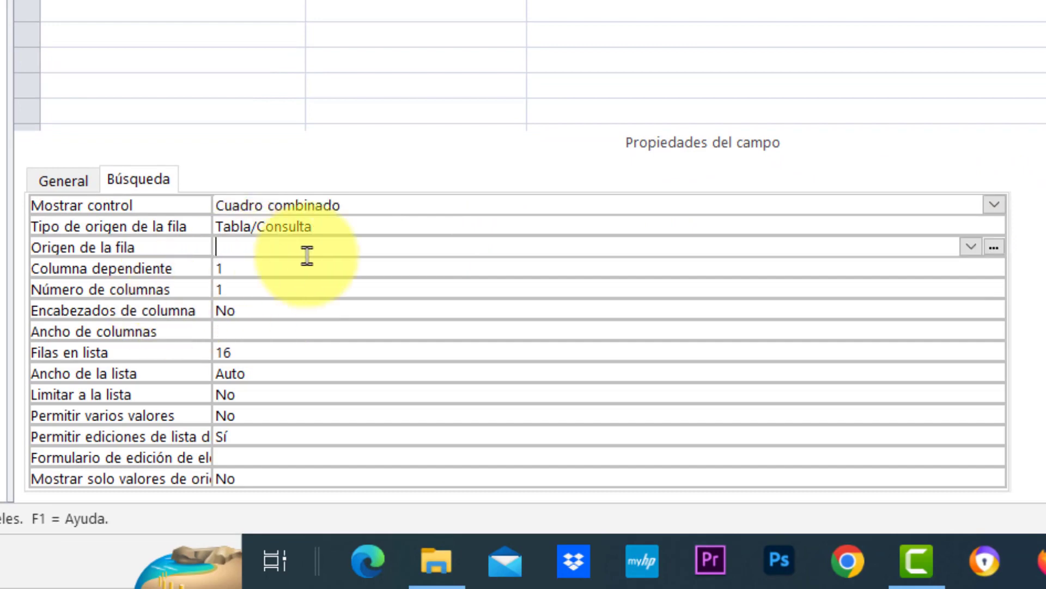
pyautogui.click(994, 248)
pyautogui.click(701, 15)
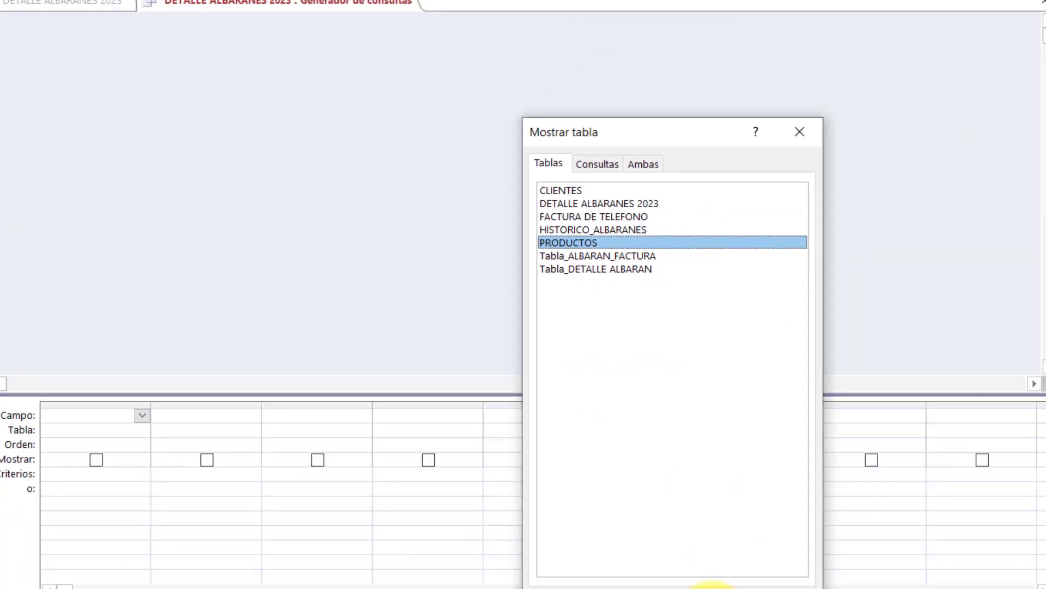
# - Build and save a row-source query with PRECIO_VENTA and ARTICULO from PRODUCTOS
pyautogui.click(690, 579)
pyautogui.click(754, 577)
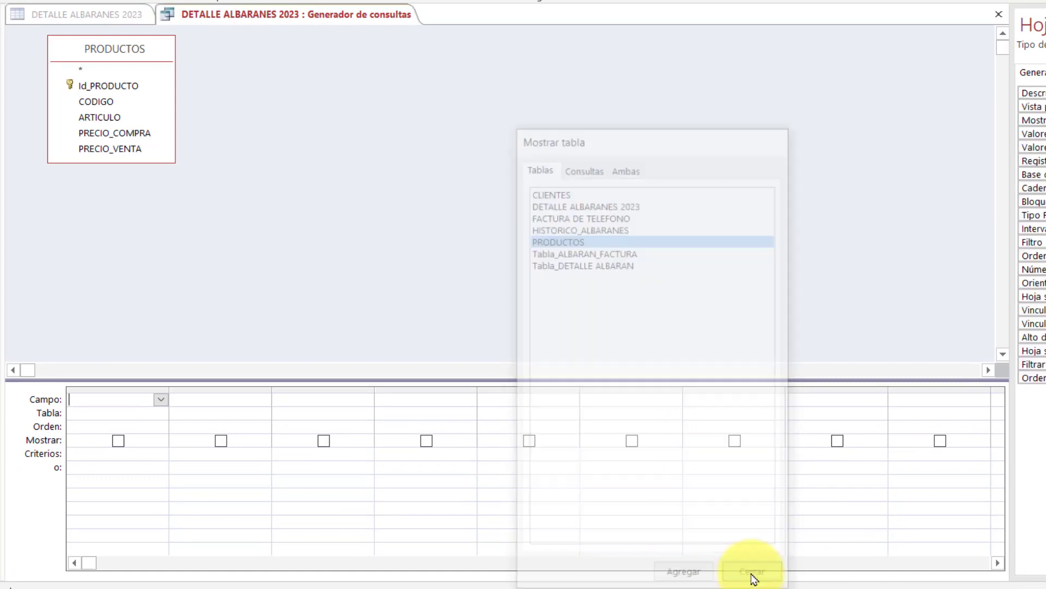
pyautogui.click(107, 149)
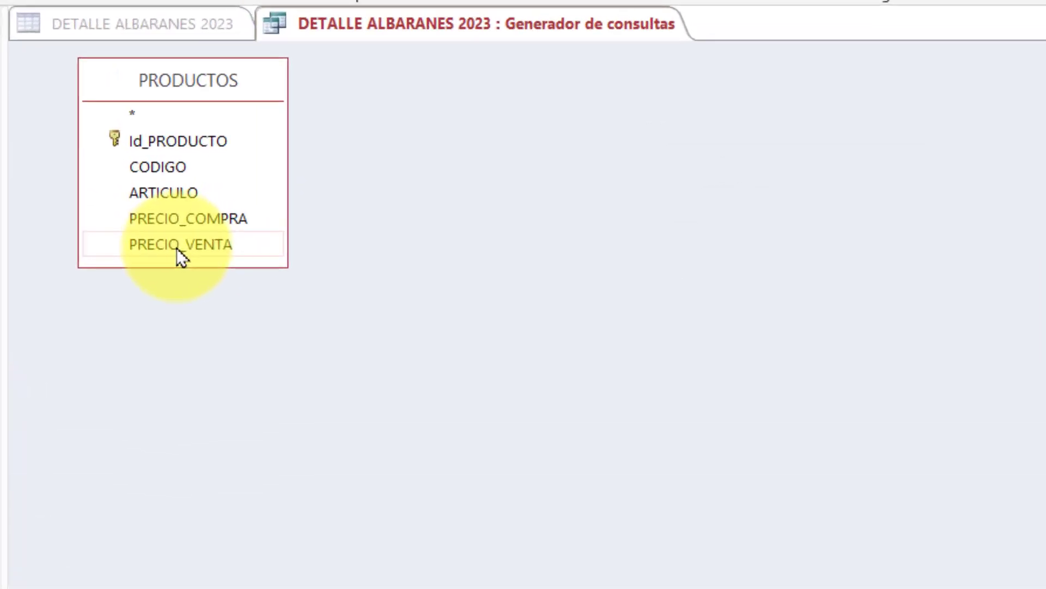
pyautogui.moveTo(228, 319); pyautogui.dragTo(172, 419)
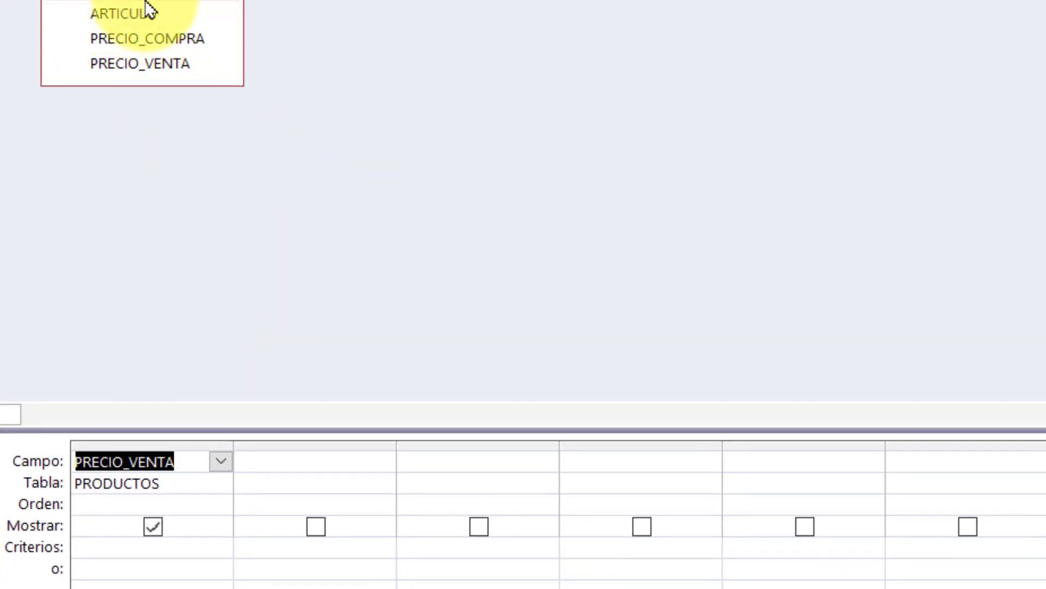
pyautogui.moveTo(136, 11)
pyautogui.mouseDown()
pyautogui.moveTo(307, 389)
pyautogui.moveTo(320, 479)
pyautogui.mouseUp()
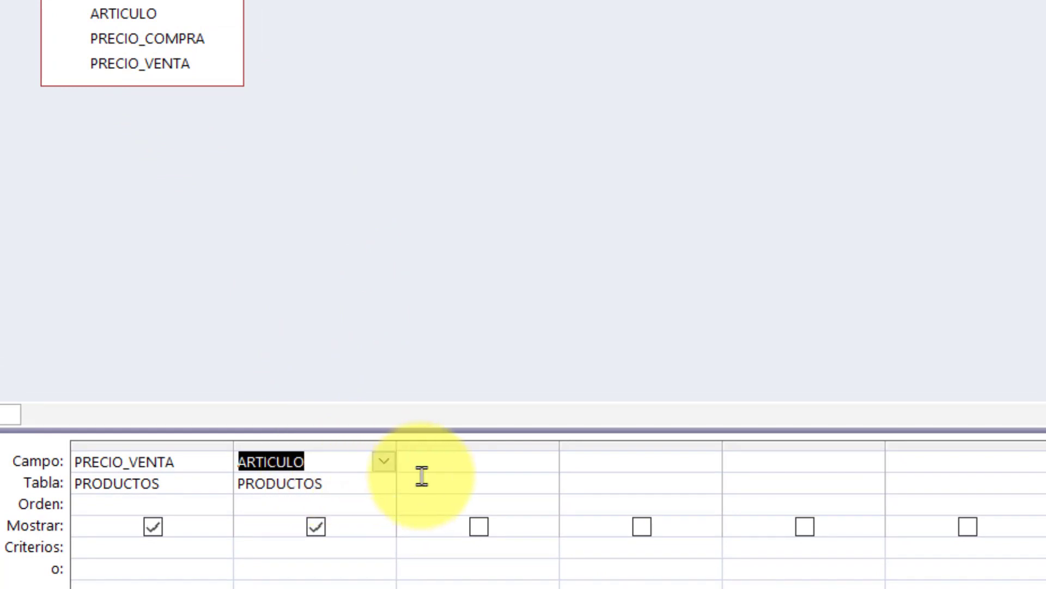
pyautogui.rightClick(479, 117)
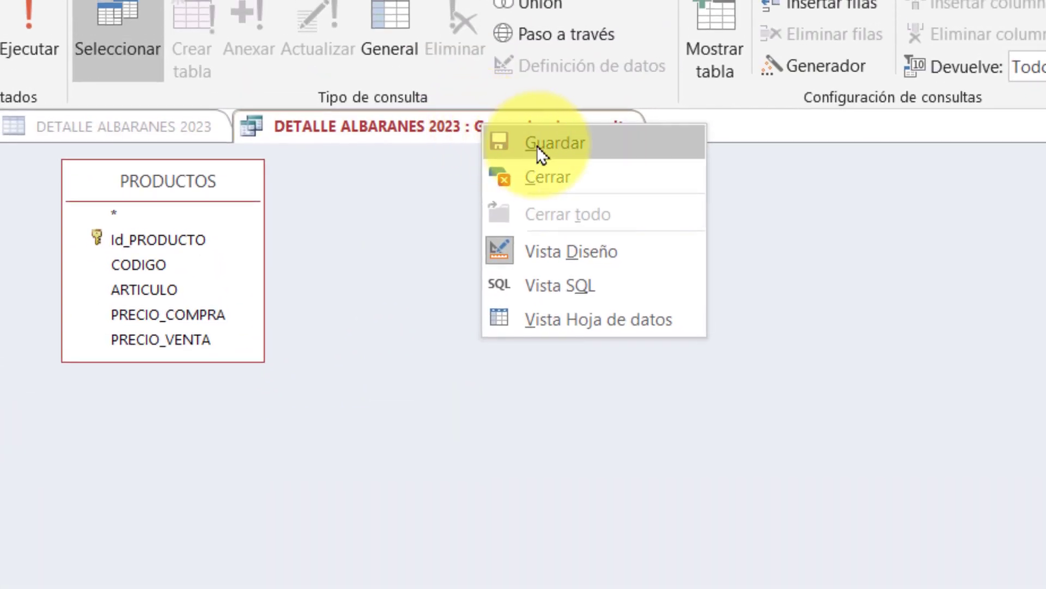
pyautogui.click(537, 145)
pyautogui.rightClick(491, 130)
pyautogui.click(549, 175)
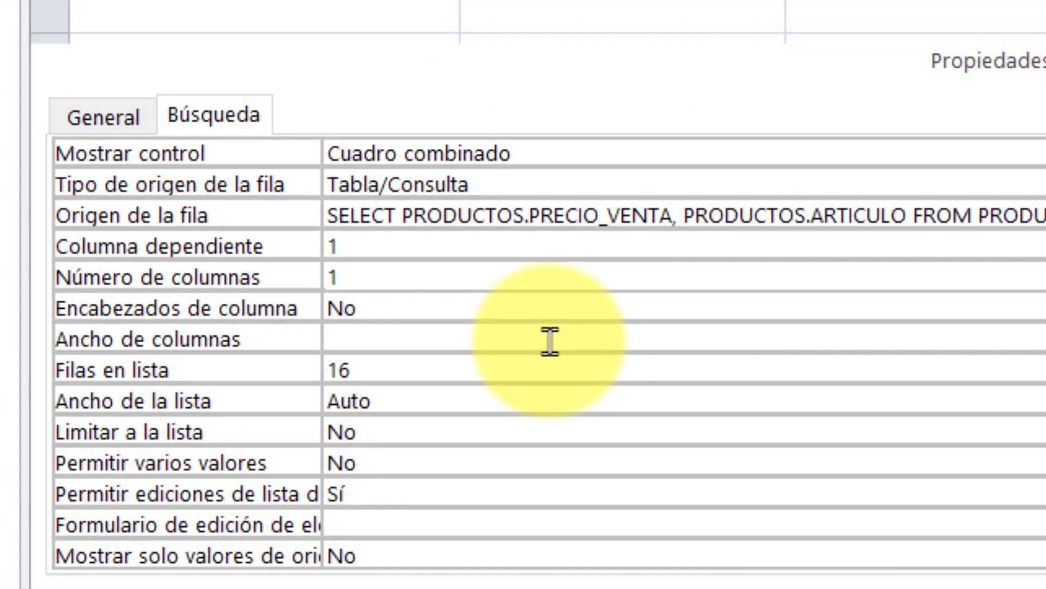
# - Set PRECIO's lookup to 2 columns with Limitar a la lista set to Sí
pyautogui.press('BackSpace')
pyautogui.write('2')
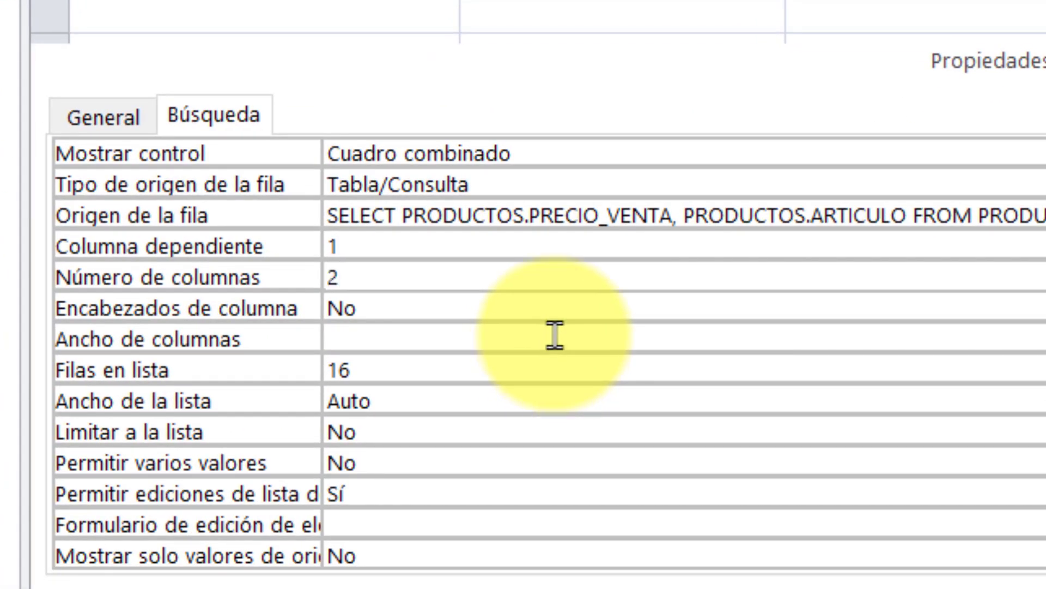
pyautogui.click(517, 434)
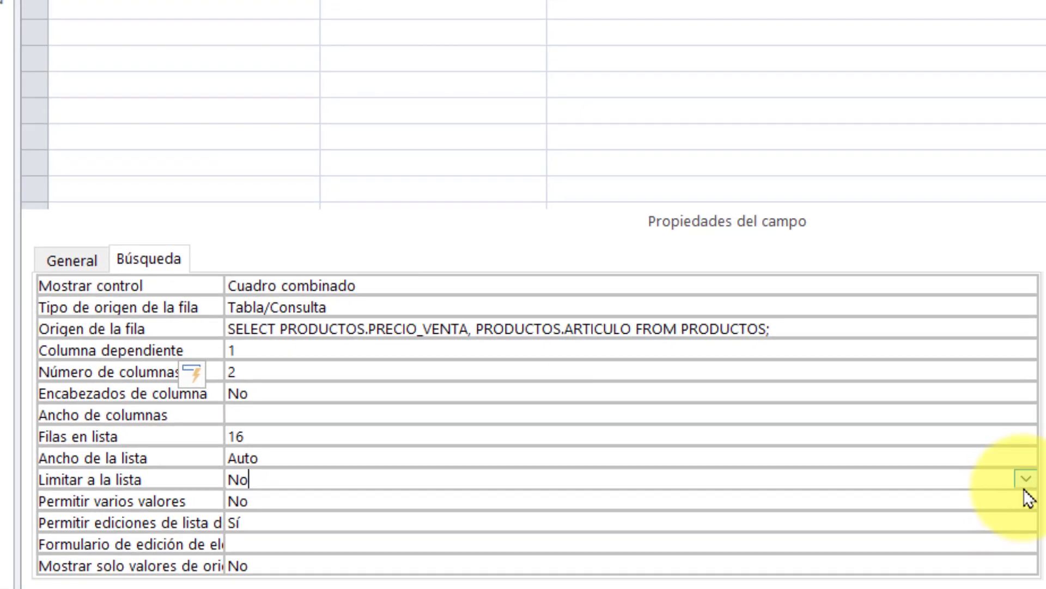
pyautogui.click(1026, 478)
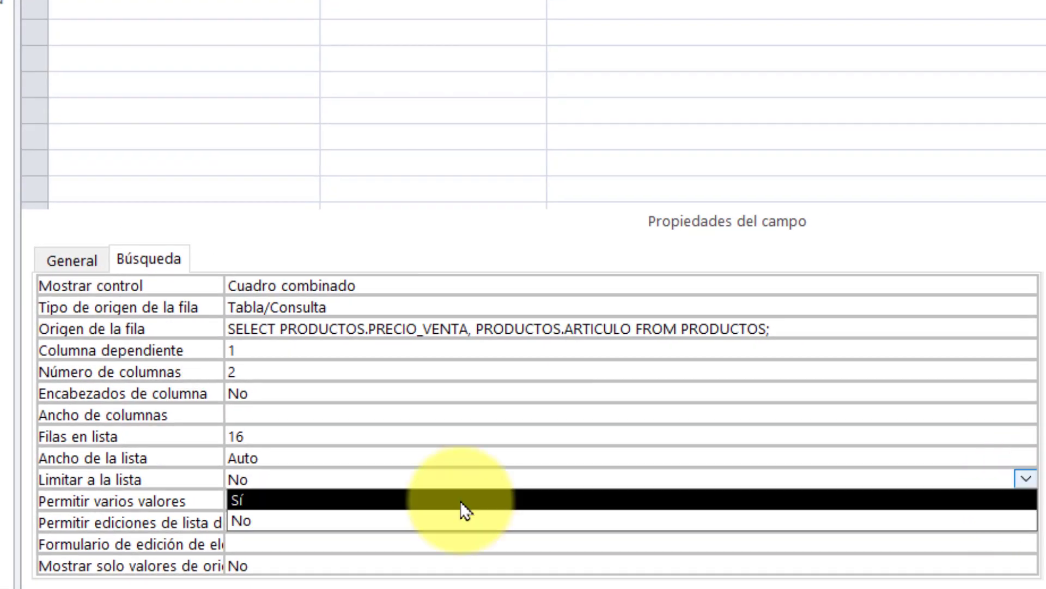
pyautogui.click(459, 498)
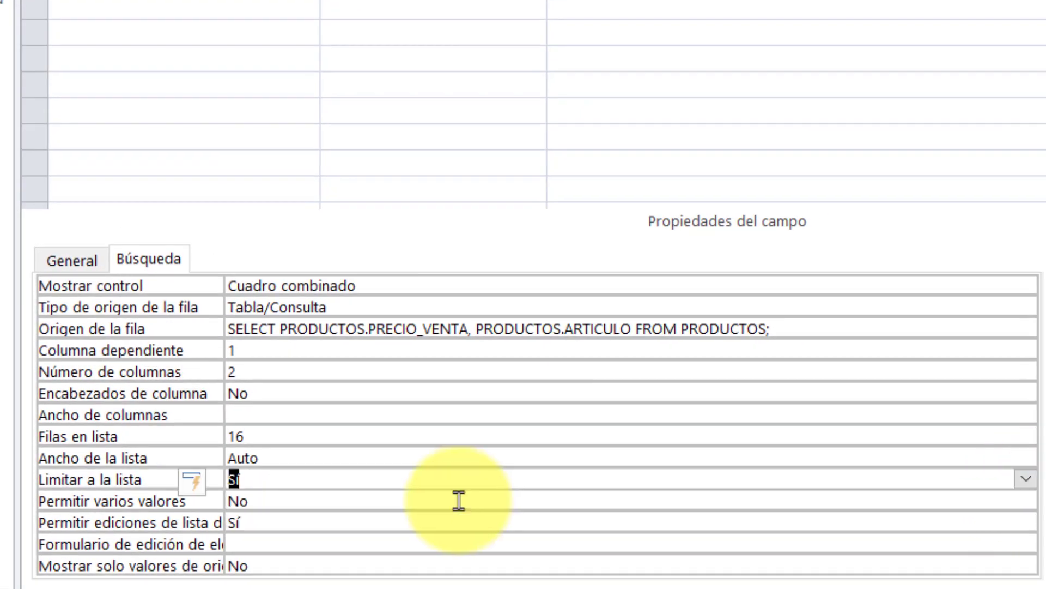
# - Set PRECIO's field size to Doble, format to Euro and decimal places to 2
pyautogui.click(66, 261)
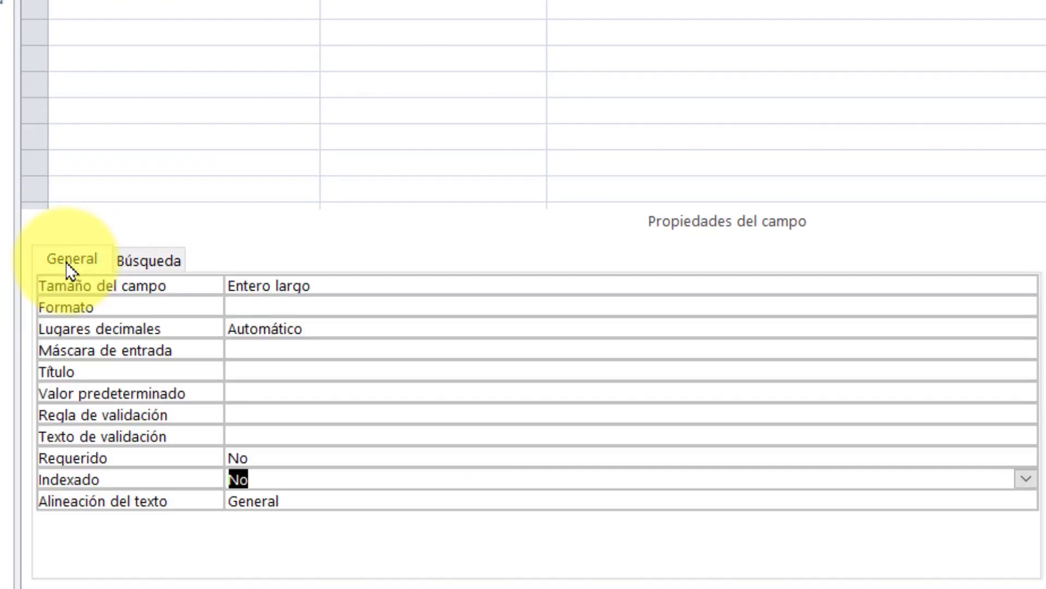
pyautogui.click(355, 286)
pyautogui.hotkey('alt', 'Down')
pyautogui.click(323, 385)
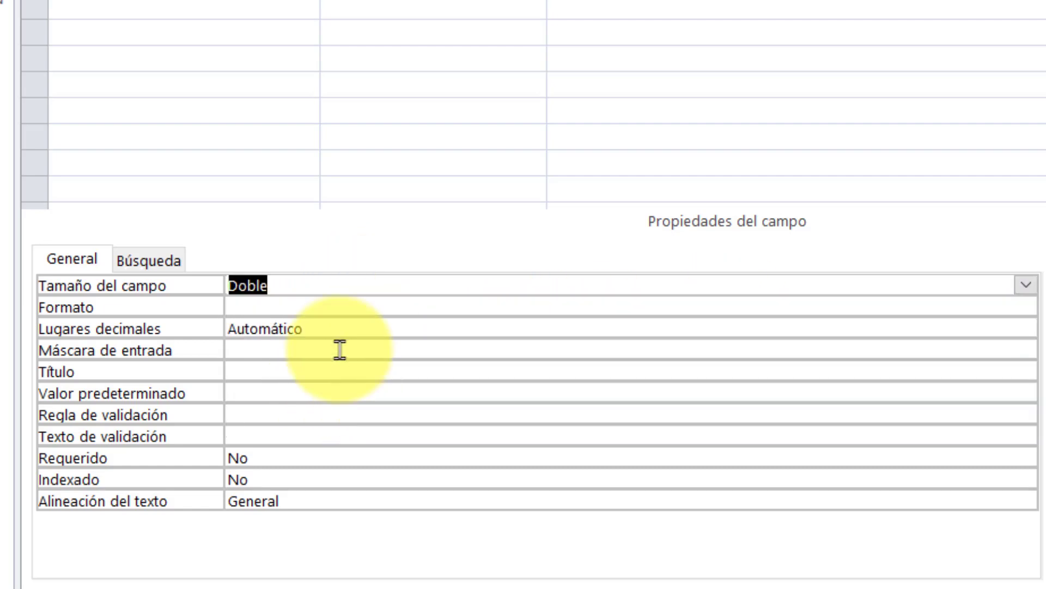
pyautogui.click(570, 305)
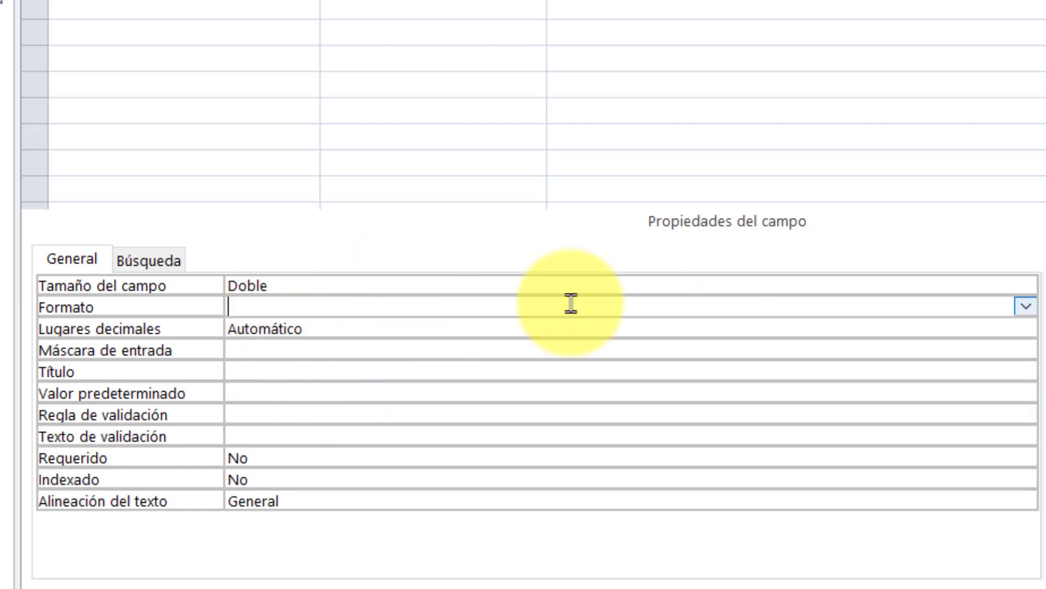
pyautogui.click(1026, 307)
pyautogui.click(338, 367)
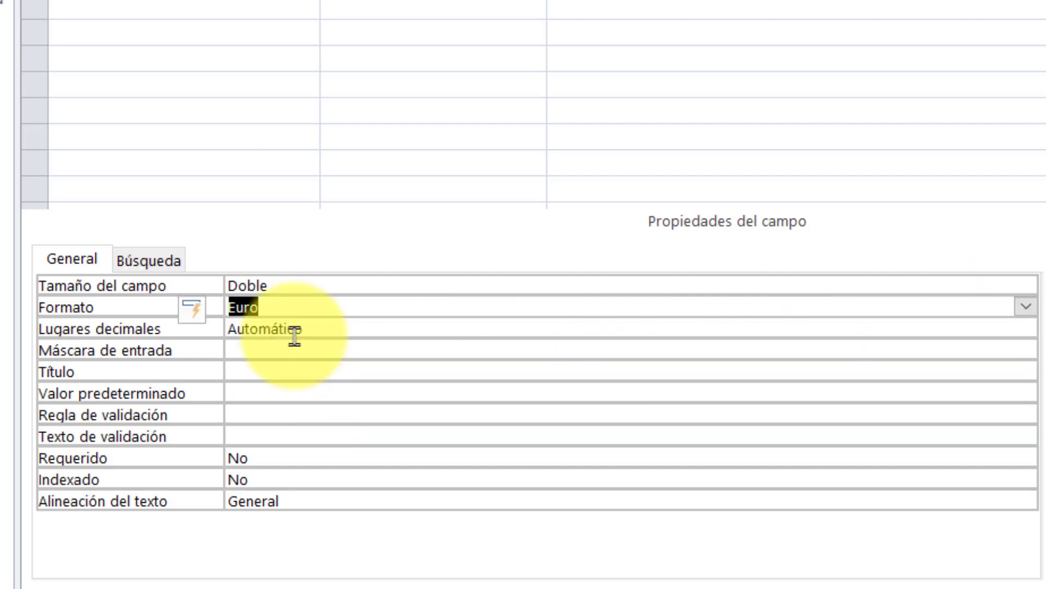
pyautogui.click(294, 334)
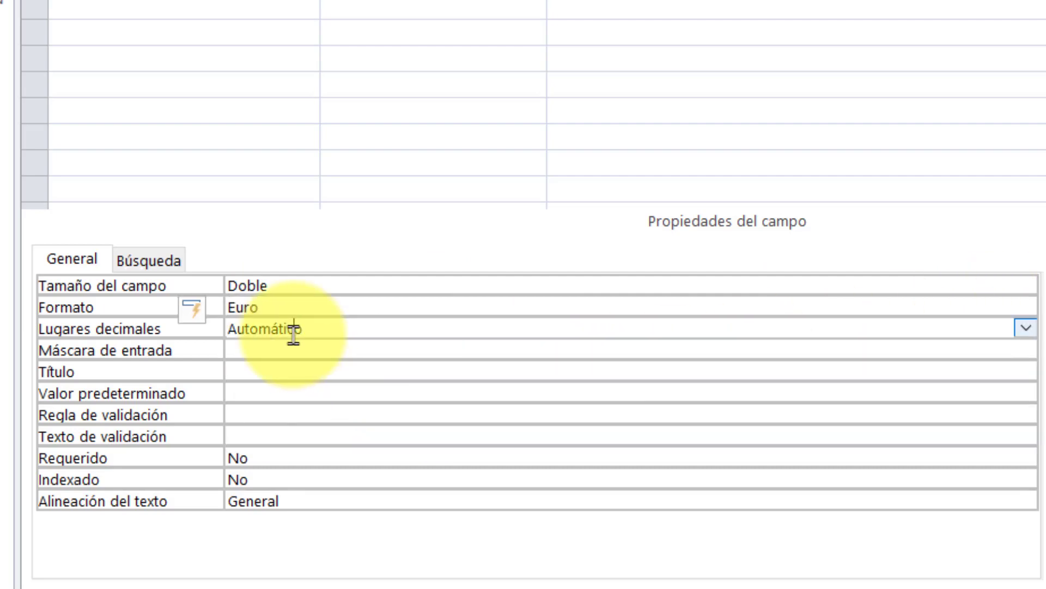
pyautogui.click(1026, 328)
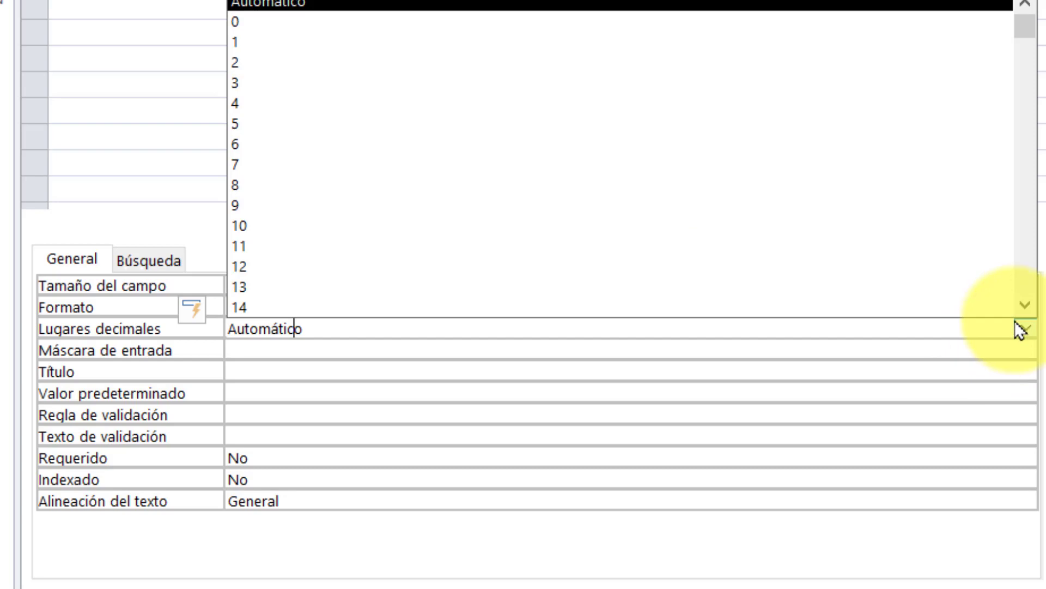
pyautogui.click(296, 61)
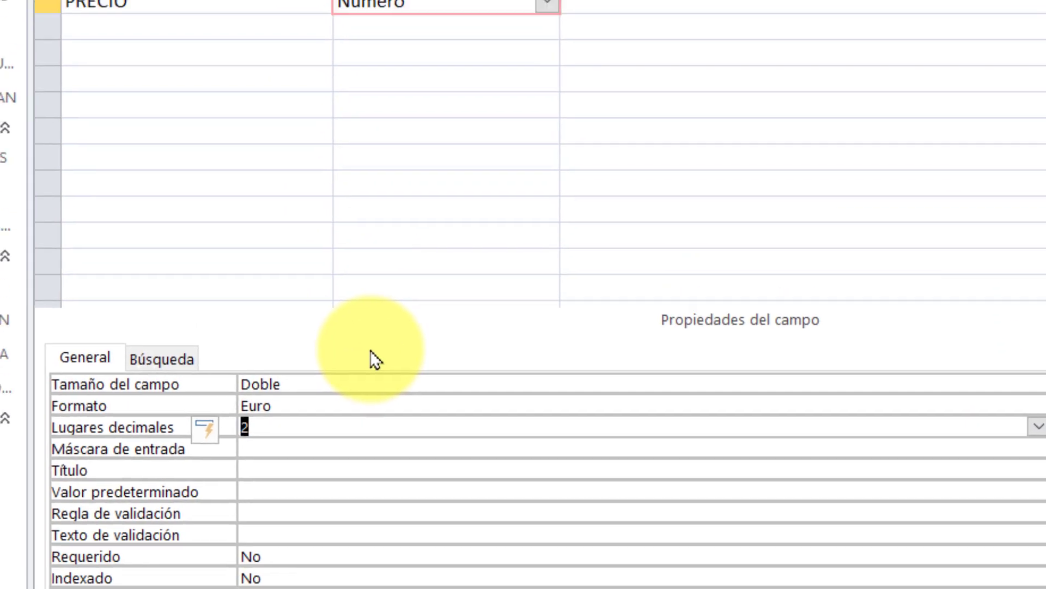
pyautogui.click(152, 297)
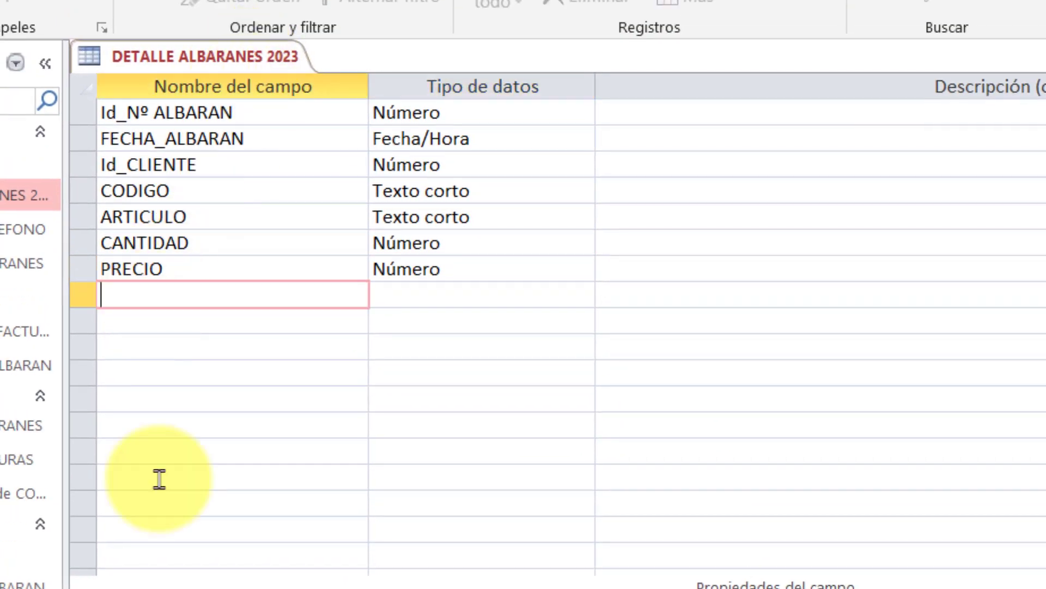
# - Add a Calculado field TOTAL = [CANTIDAD]*[PRECIO] and view the result in the datasheet
pyautogui.write('TOTA')
pyautogui.write('L')
pyautogui.click(497, 299)
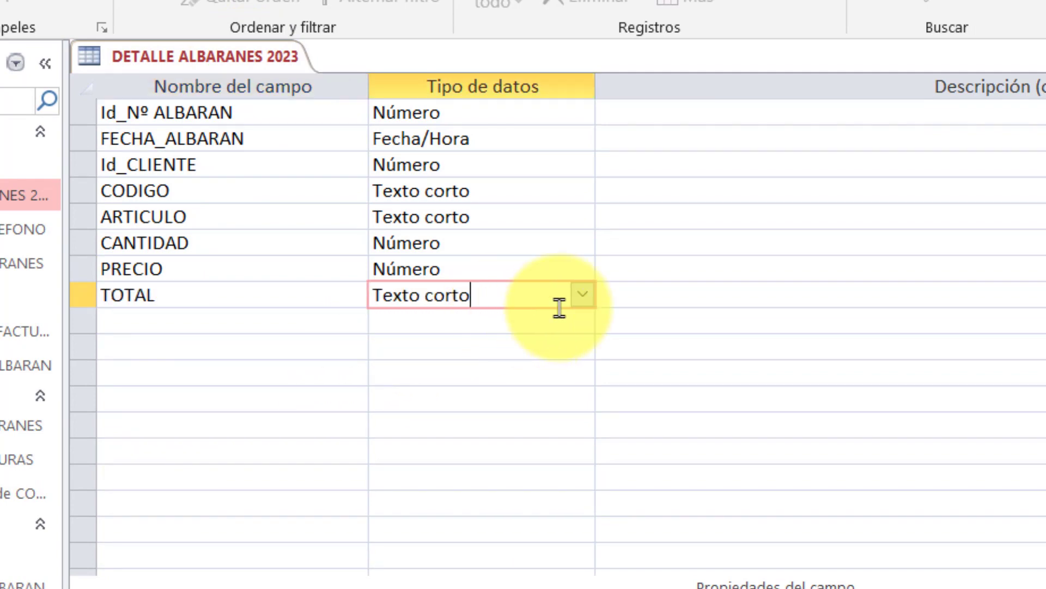
pyautogui.click(583, 295)
pyautogui.click(454, 580)
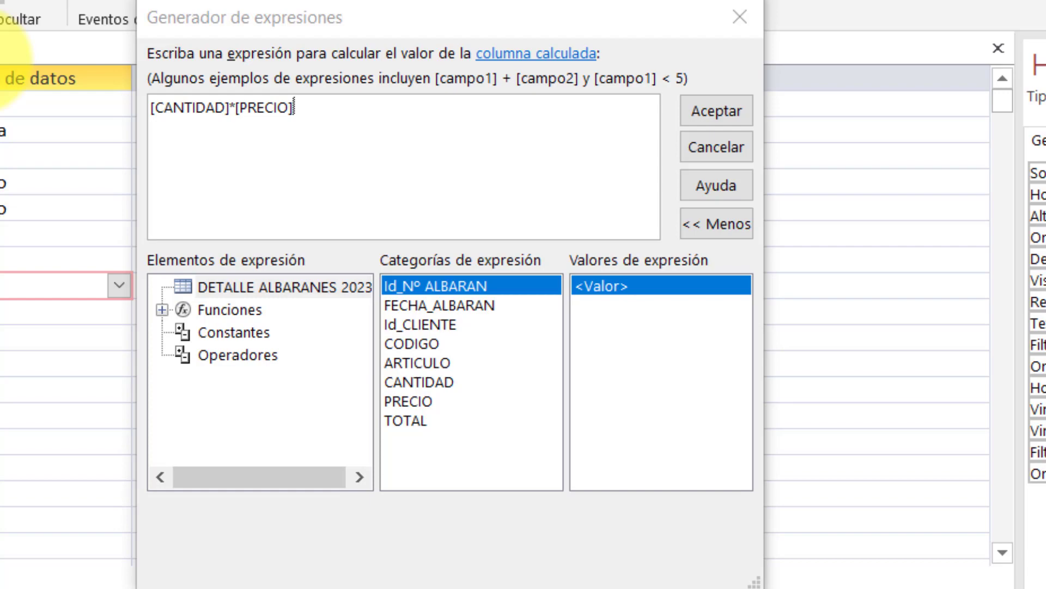
pyautogui.click(703, 111)
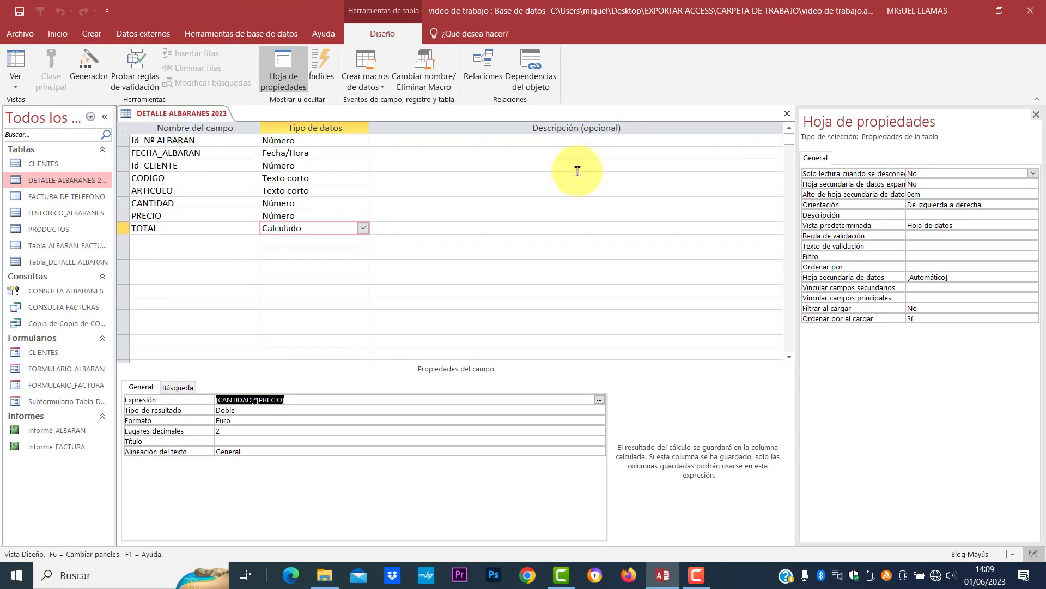
pyautogui.rightClick(195, 112)
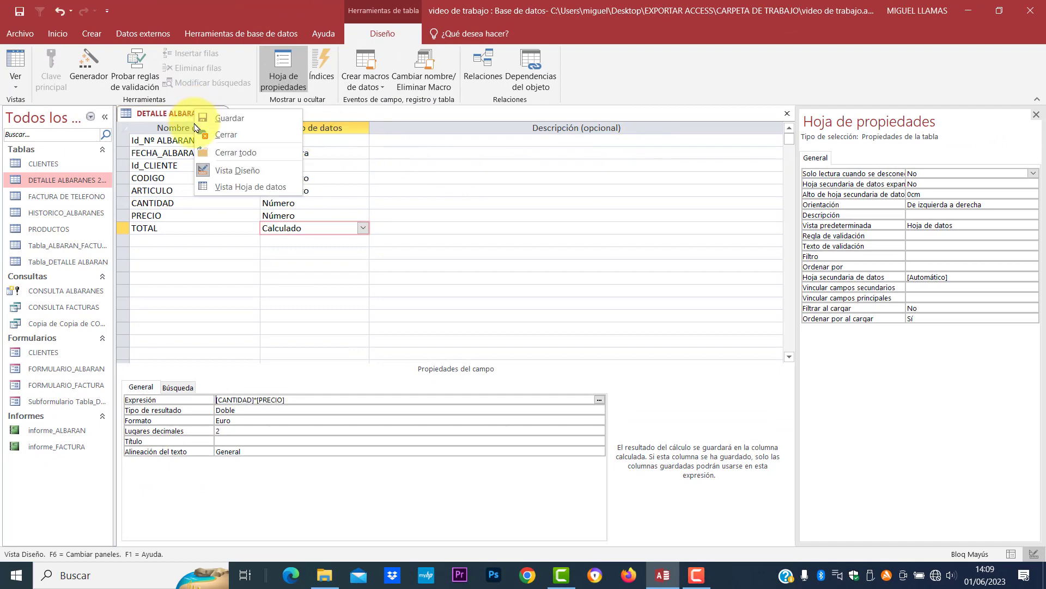
pyautogui.click(251, 186)
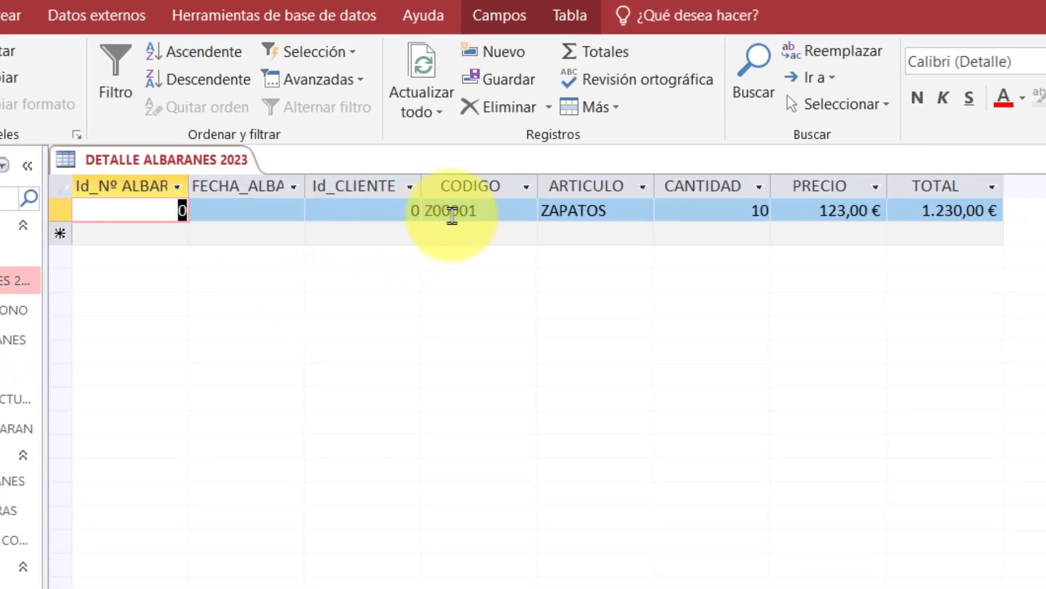